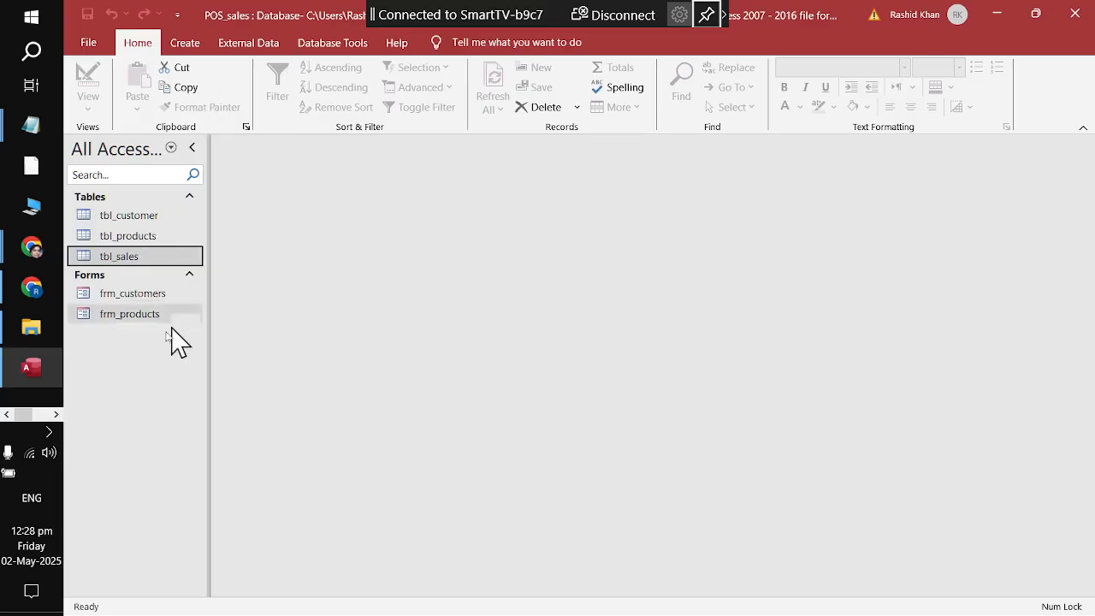
Step: Open the tbl_customer table to view its records, then close it
{"action": "double_click", "coordinate": [163, 222]}
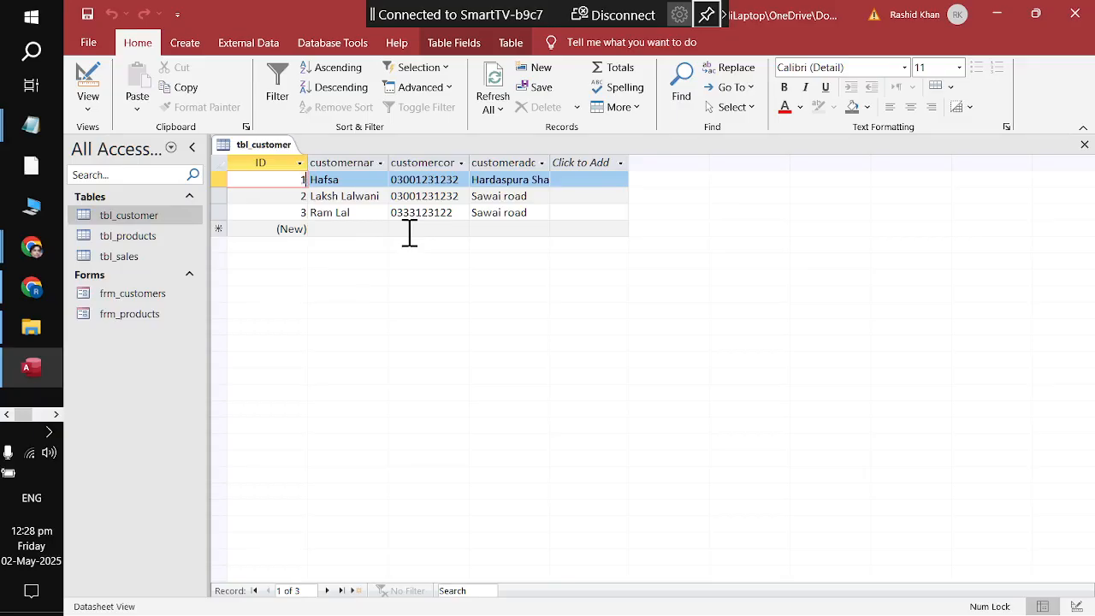
{"action": "right_click", "coordinate": [267, 145]}
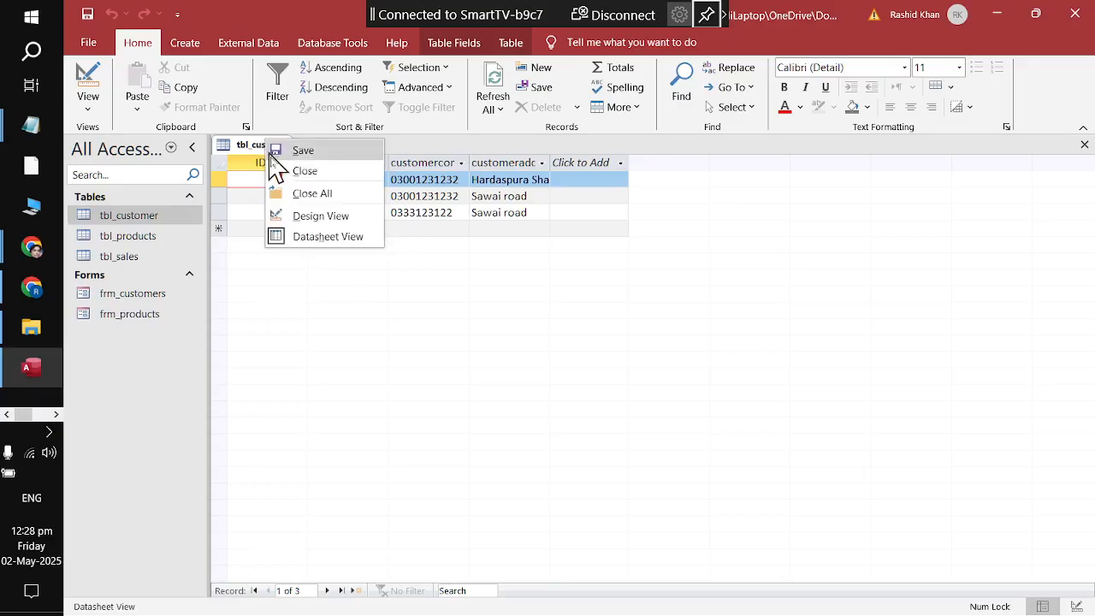
{"action": "left_click", "coordinate": [291, 171]}
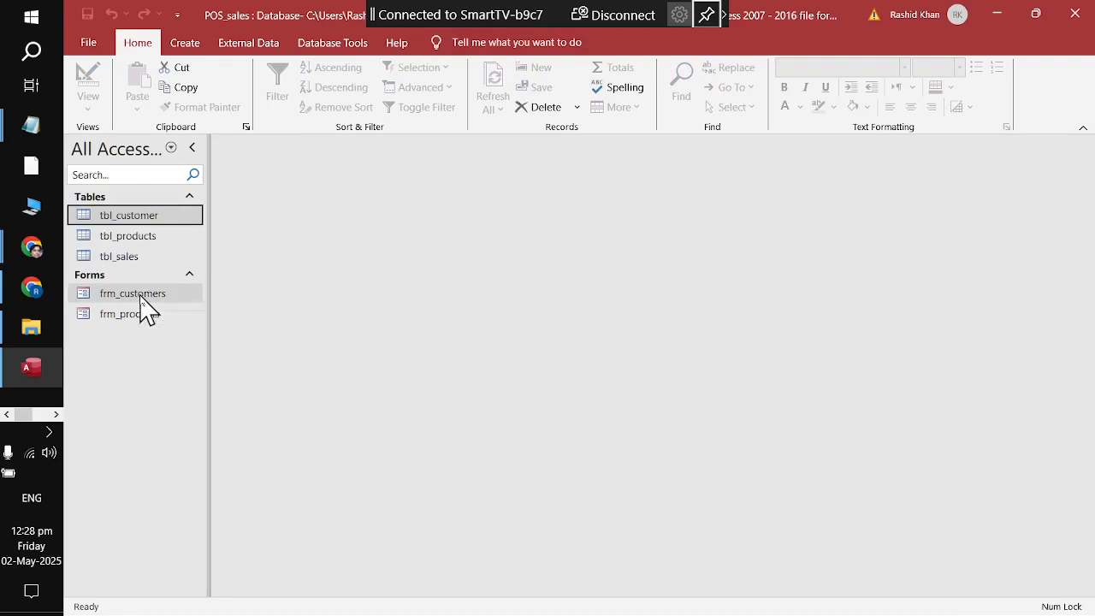
Step: Open the frm_customers form, then close it from its tab menu
{"action": "double_click", "coordinate": [141, 297]}
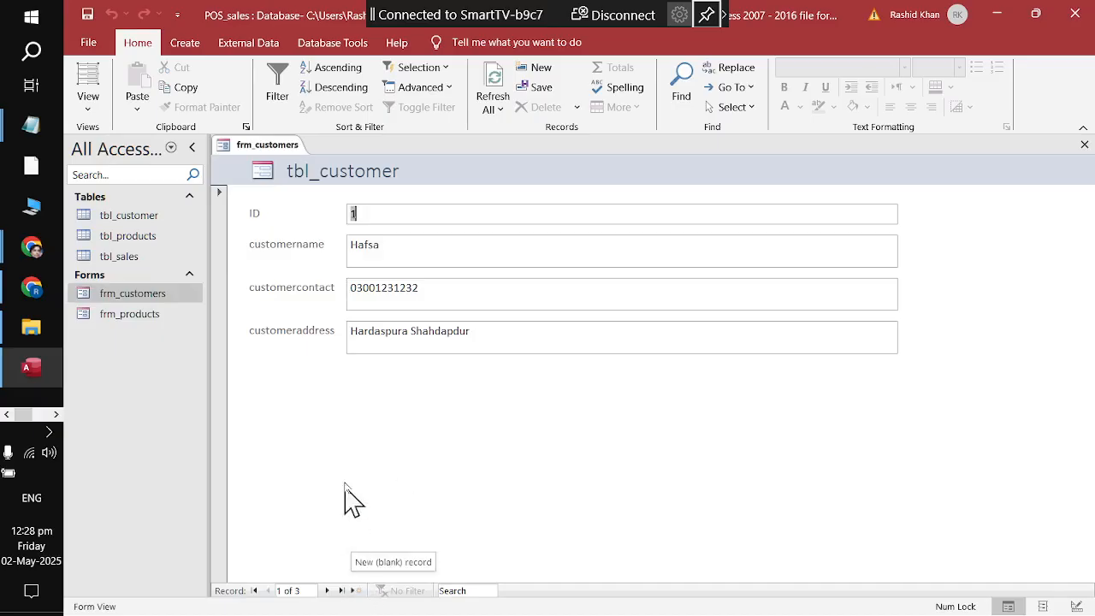
{"action": "right_click", "coordinate": [249, 144]}
{"action": "left_click", "coordinate": [257, 168]}
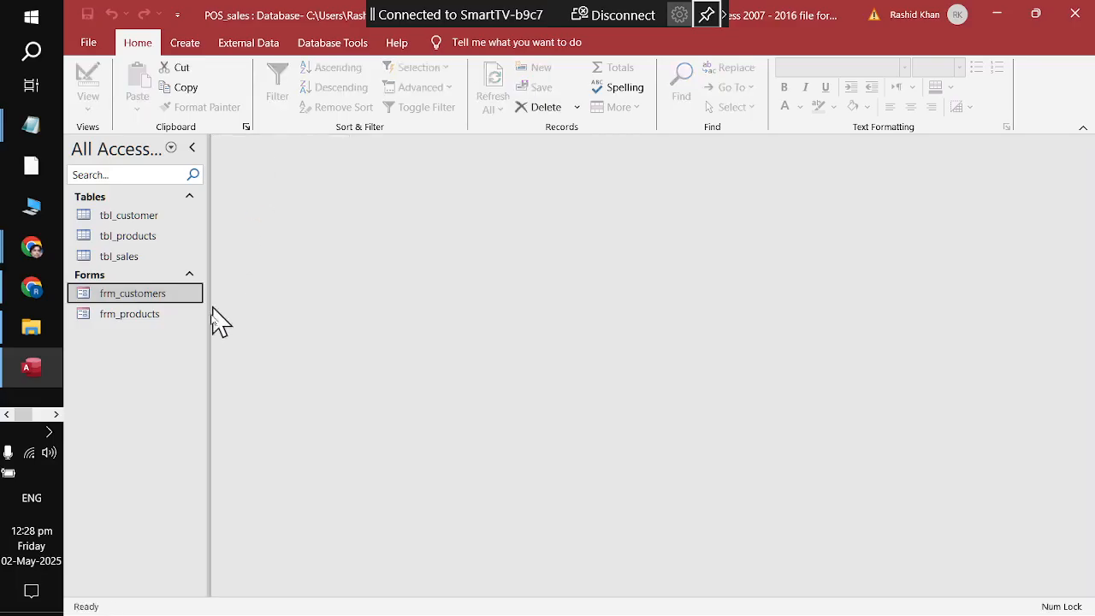
Step: Reopen frm_customers through its right-click Open option, close it, then show its right-click options
{"action": "right_click", "coordinate": [139, 295]}
{"action": "left_click", "coordinate": [152, 309]}
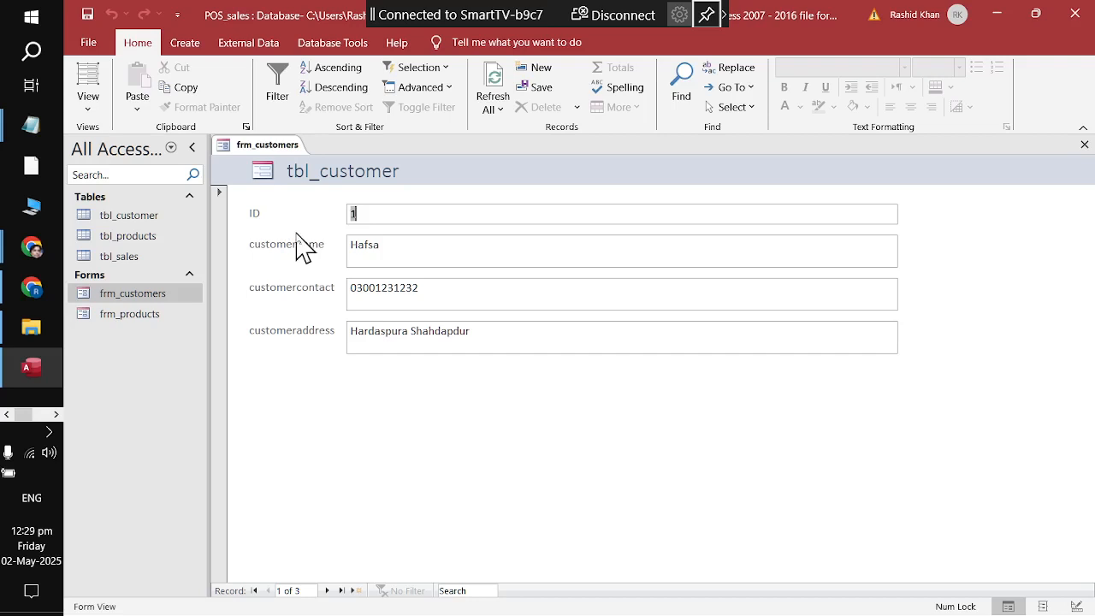
{"action": "right_click", "coordinate": [243, 145]}
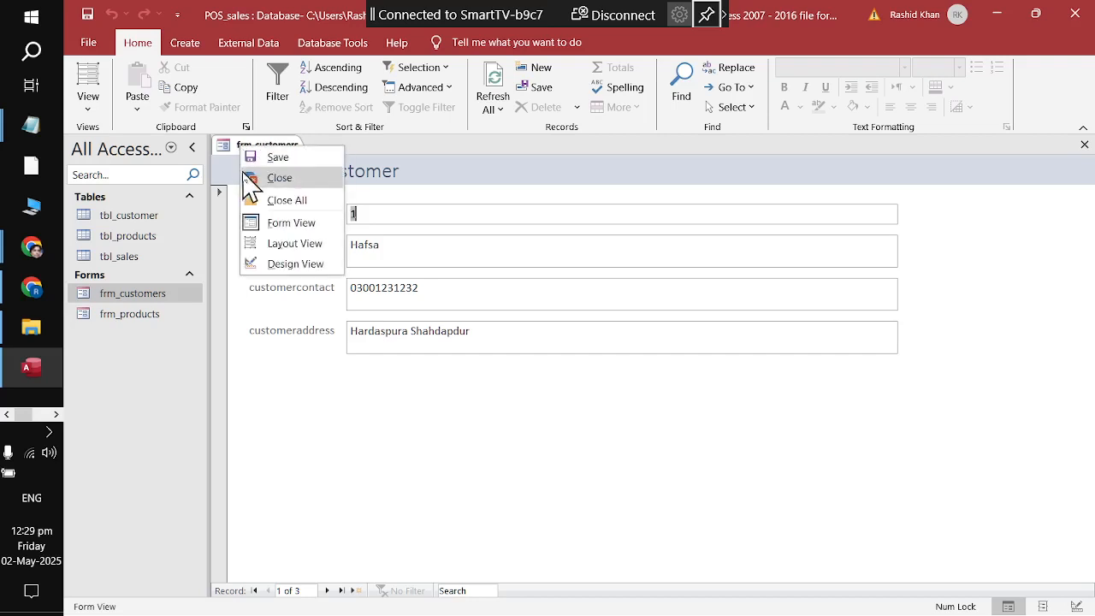
{"action": "left_click", "coordinate": [248, 177]}
{"action": "right_click", "coordinate": [161, 299]}
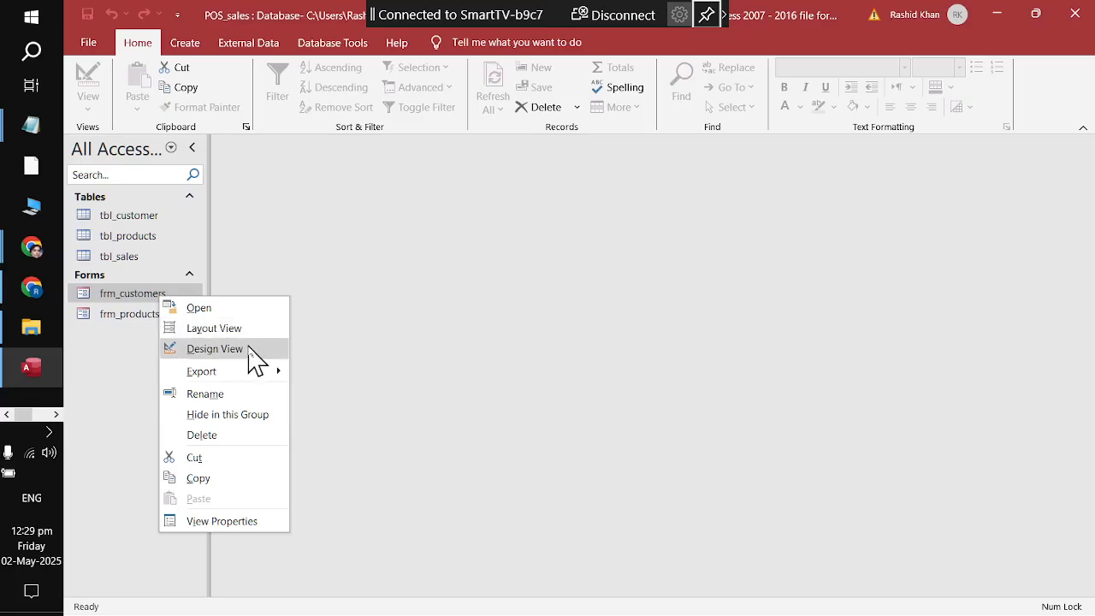
Step: Open frm_customers in Layout View and step forward to the third customer record
{"action": "left_click", "coordinate": [142, 296]}
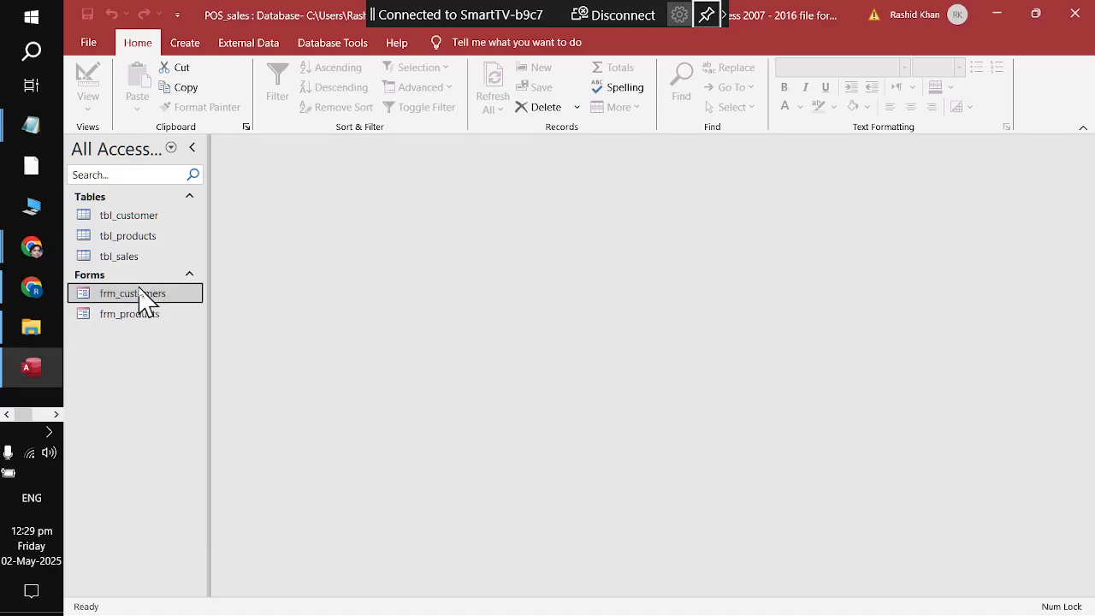
{"action": "right_click", "coordinate": [140, 291]}
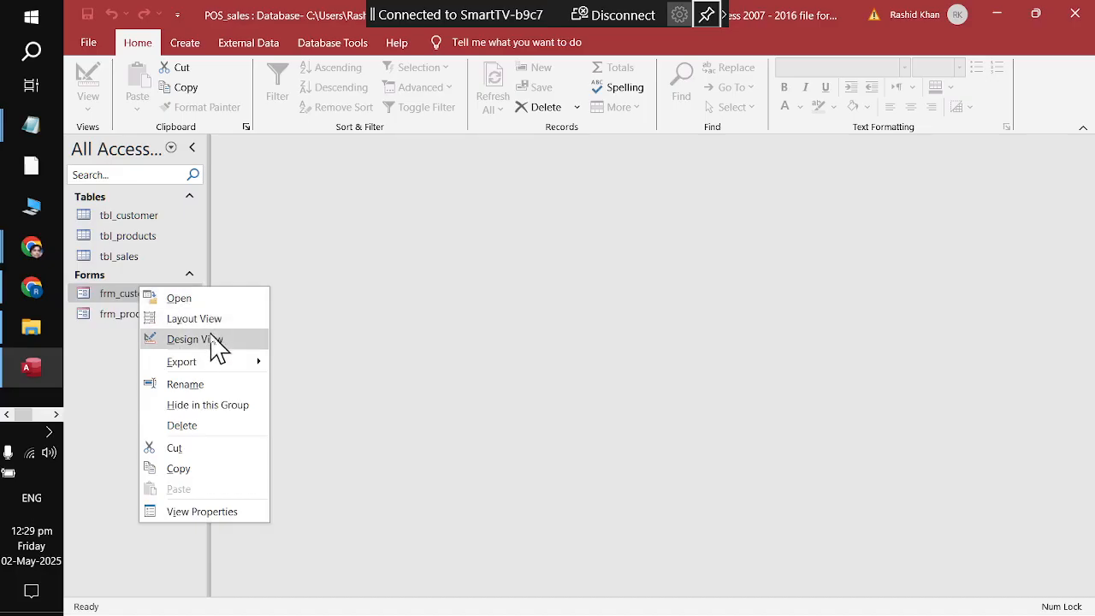
{"action": "left_click", "coordinate": [194, 320]}
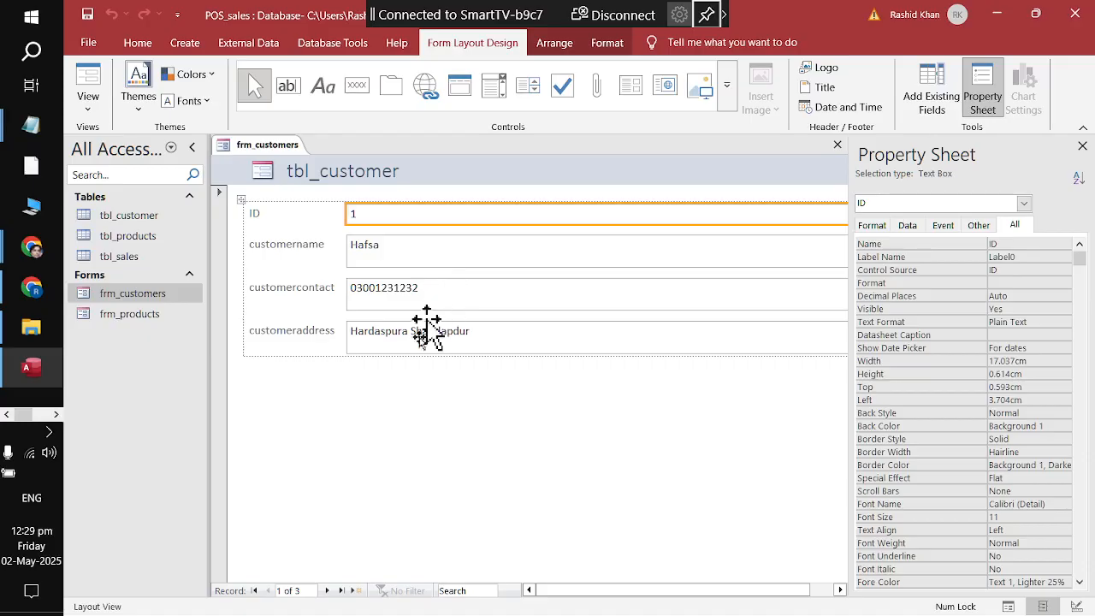
{"action": "left_click", "coordinate": [327, 590]}
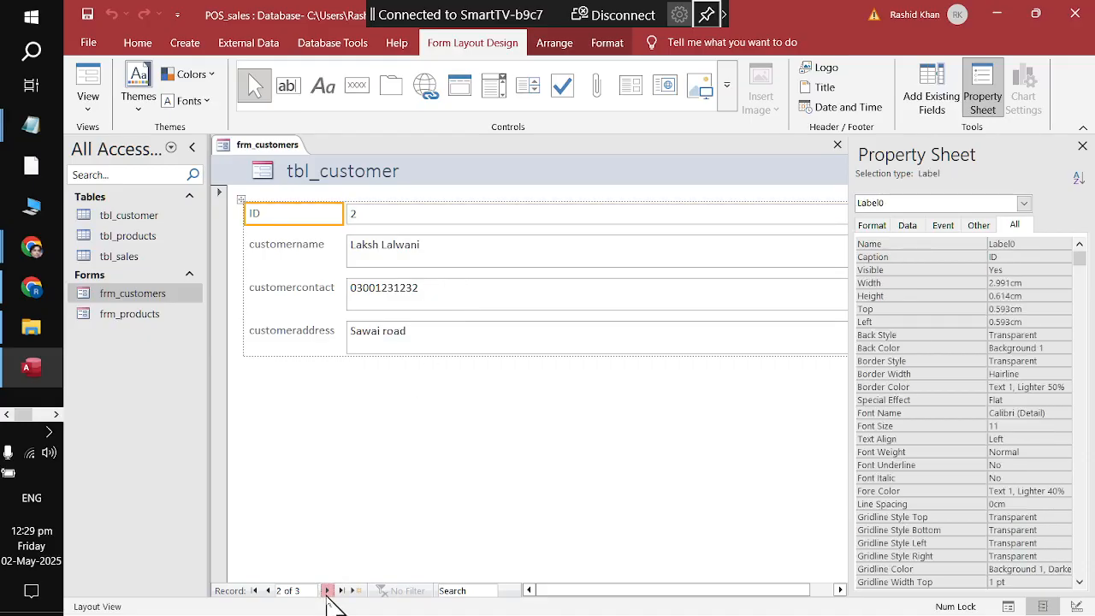
{"action": "left_click", "coordinate": [328, 590]}
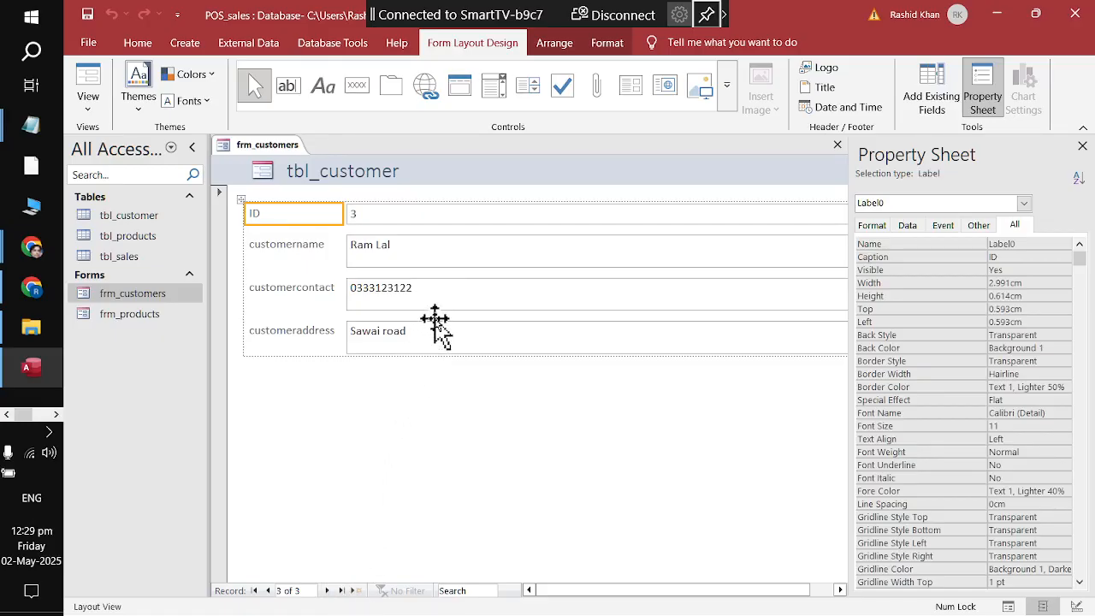
Step: Hide the Property Sheet and replace the tbl_customer title with 'New Customer Form'
{"action": "left_click", "coordinate": [1085, 146]}
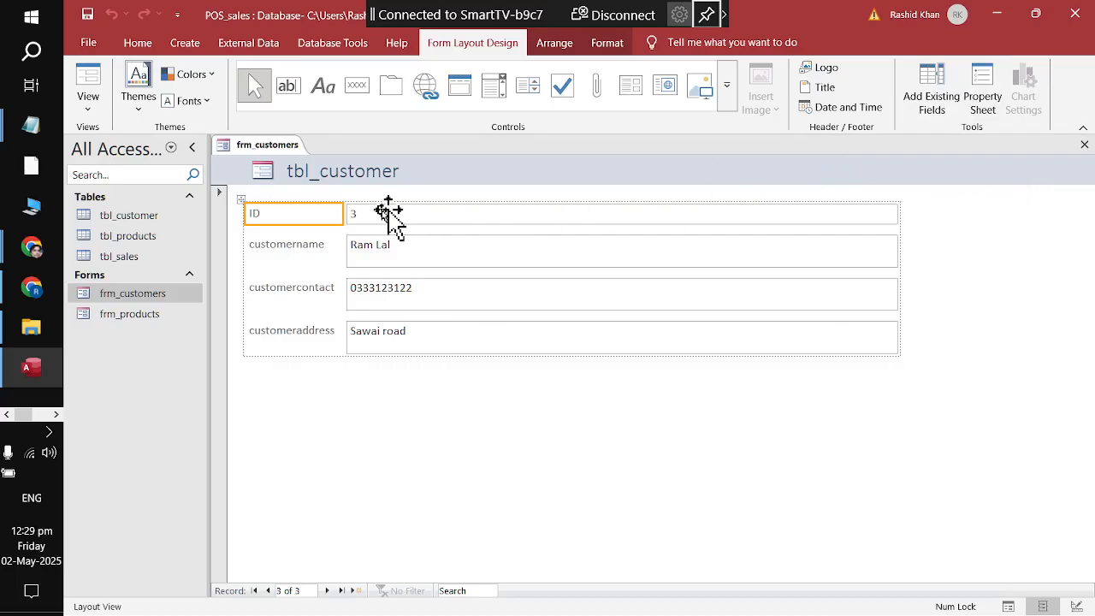
{"action": "left_click", "coordinate": [332, 171]}
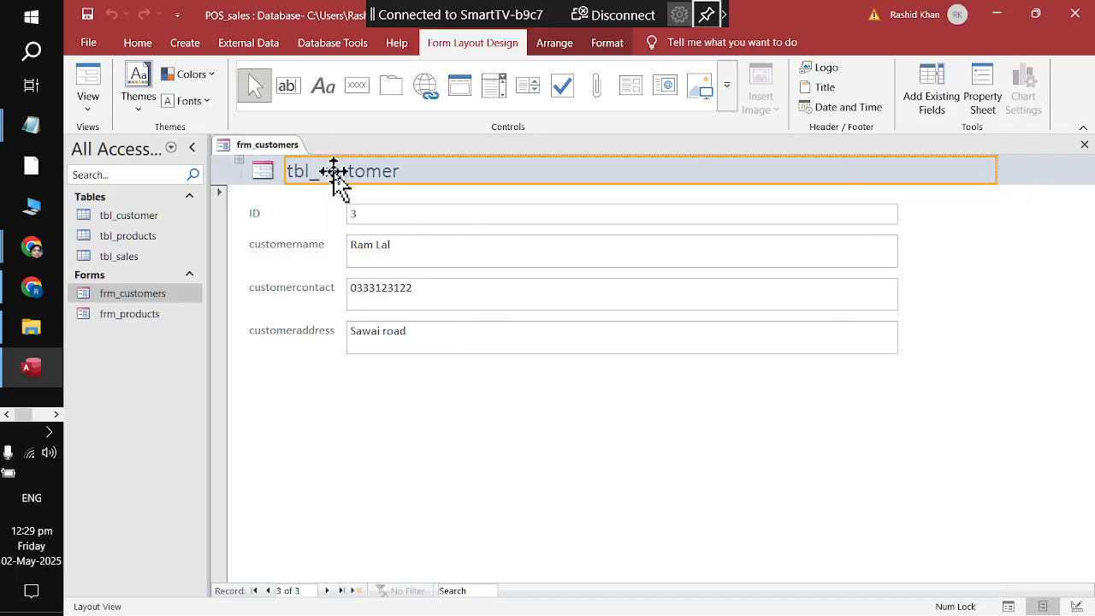
{"action": "double_click", "coordinate": [333, 171]}
{"action": "left_click", "coordinate": [425, 169]}
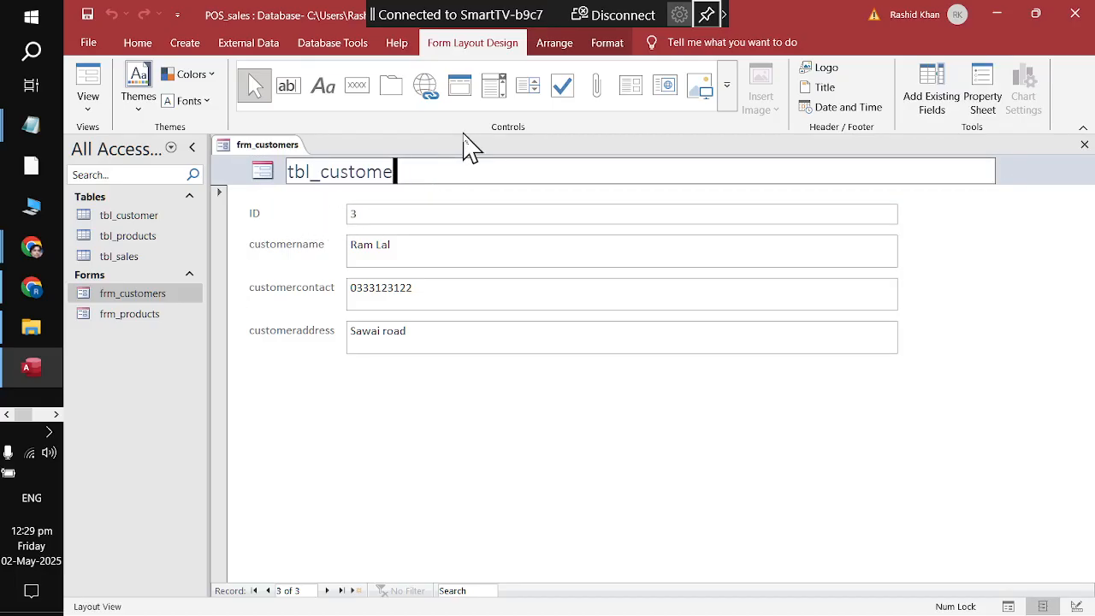
{"action": "key", "text": "BackSpace"}
{"action": "key", "text": "BackSpace"}
{"action": "key", "text": "BackSpace"}
{"action": "key", "text": "BackSpace"}
{"action": "key", "text": "BackSpace"}
{"action": "key", "text": "BackSpace"}
{"action": "key", "text": "BackSpace"}
{"action": "key", "text": "BackSpace"}
{"action": "key", "text": "BackSpace"}
{"action": "key", "text": "BackSpace"}
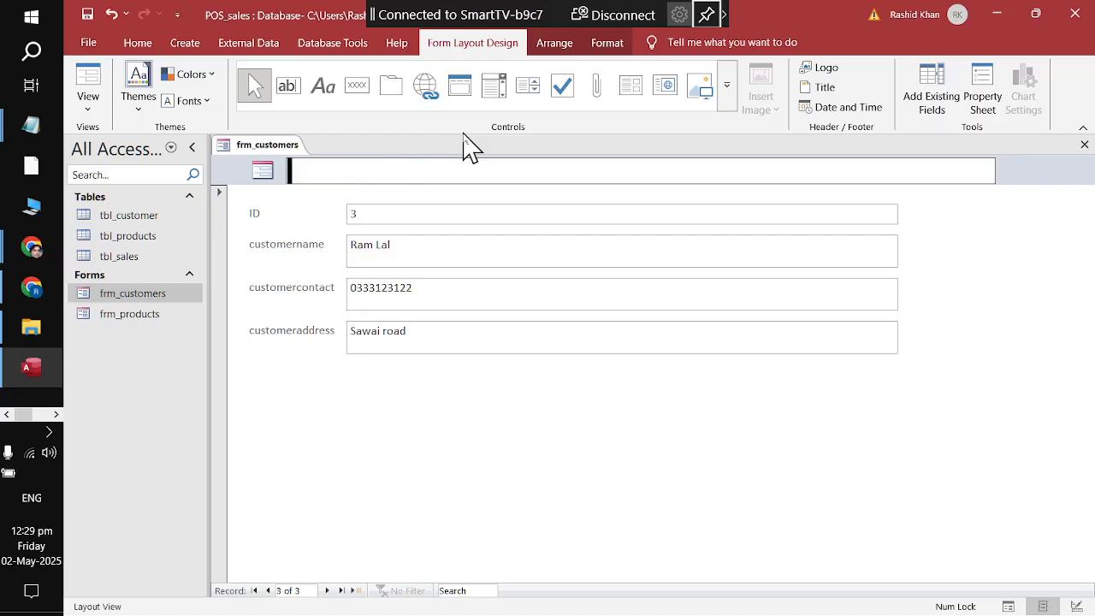
{"action": "type", "text": "New Customer Form"}
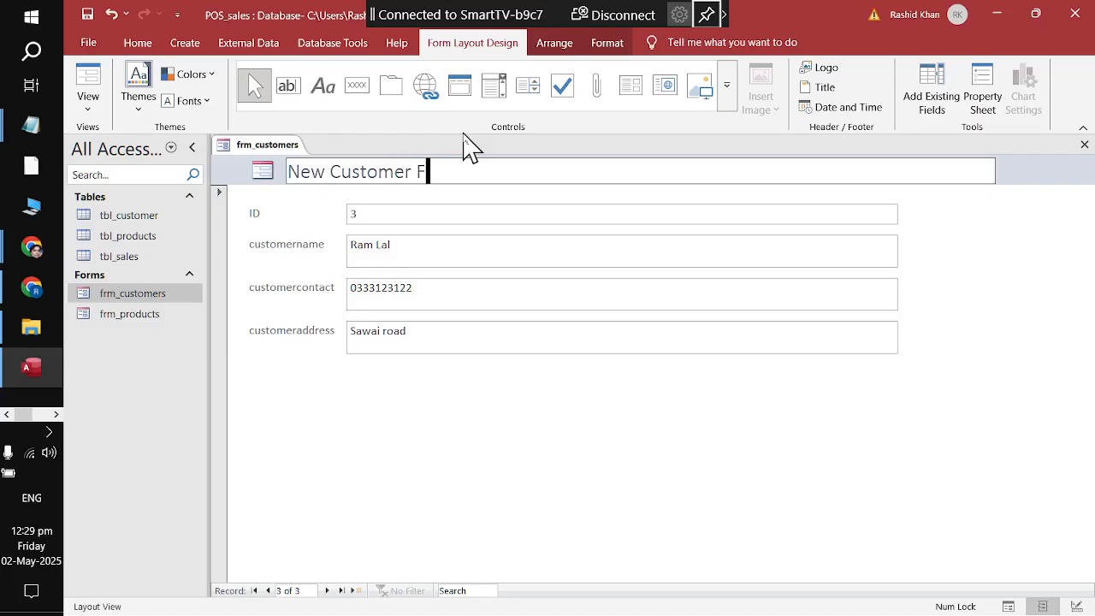
Step: Set all the form's labels and fields to font size 14
{"action": "left_click", "coordinate": [351, 344]}
{"action": "left_click", "coordinate": [241, 200]}
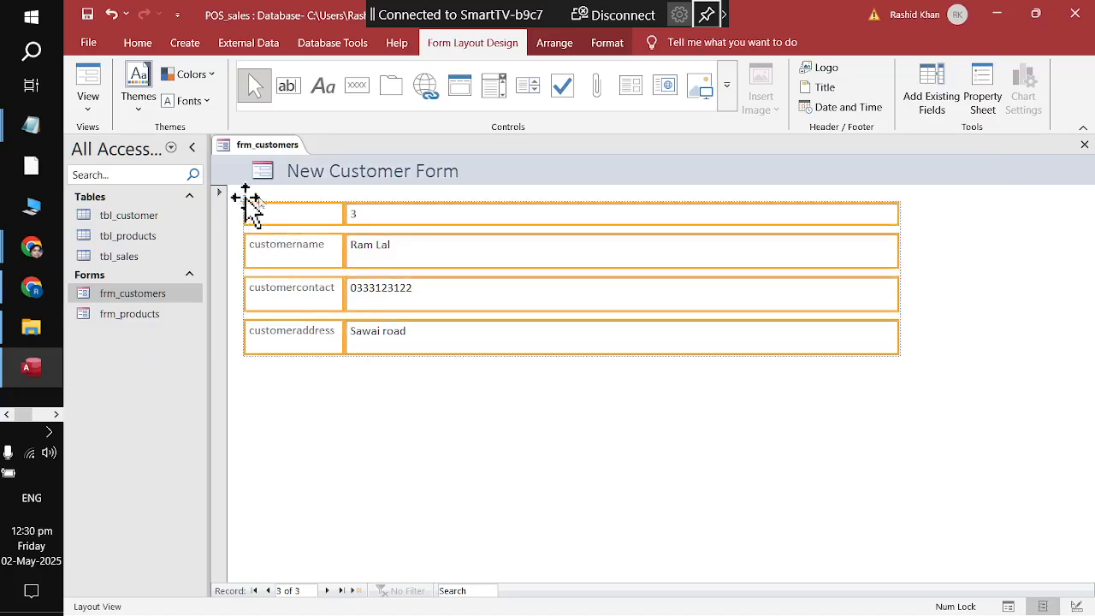
{"action": "left_click", "coordinate": [599, 45]}
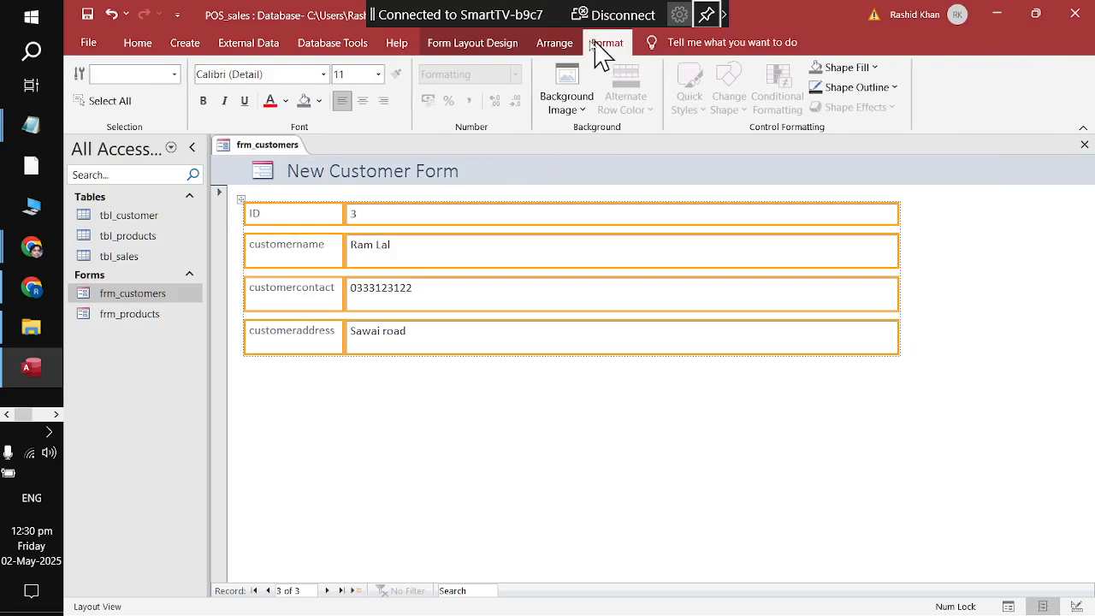
{"action": "left_click", "coordinate": [343, 74]}
{"action": "type", "text": "14"}
{"action": "key", "text": "Return"}
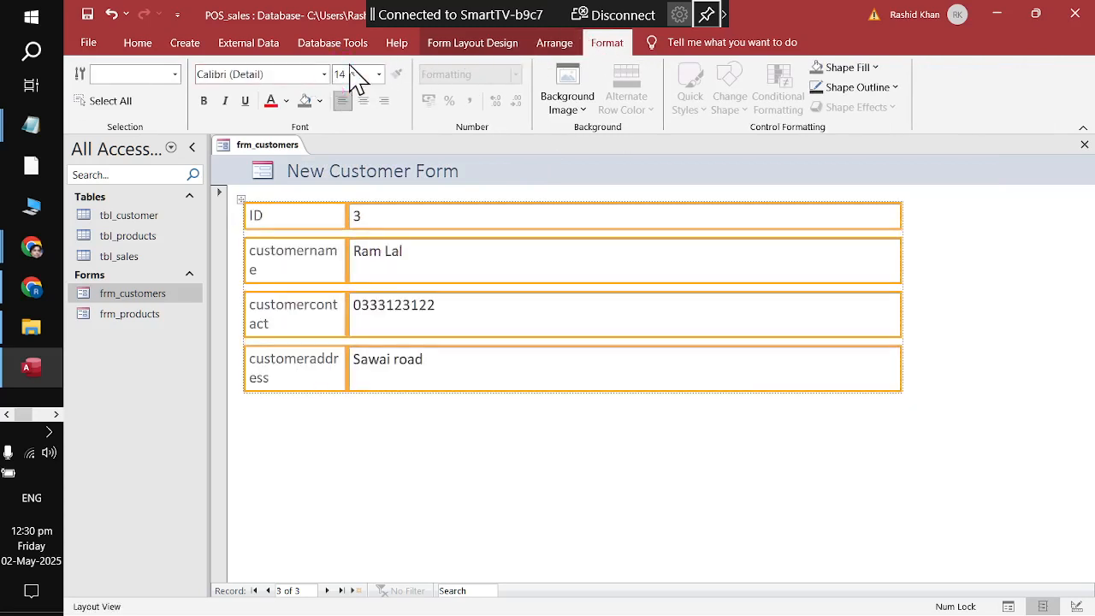
Step: Relabel the ID and customername fields as Roll No and Full Name
{"action": "left_click", "coordinate": [296, 265]}
{"action": "left_click", "coordinate": [291, 224]}
{"action": "left_click", "coordinate": [296, 225]}
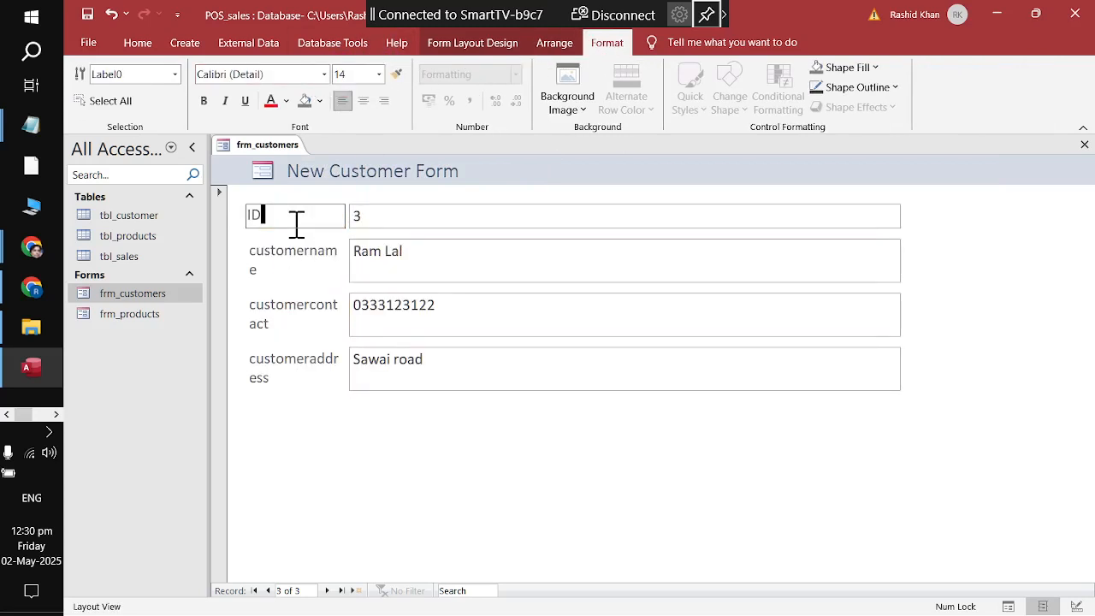
{"action": "type", "text": "Roll No"}
{"action": "double_click", "coordinate": [303, 263]}
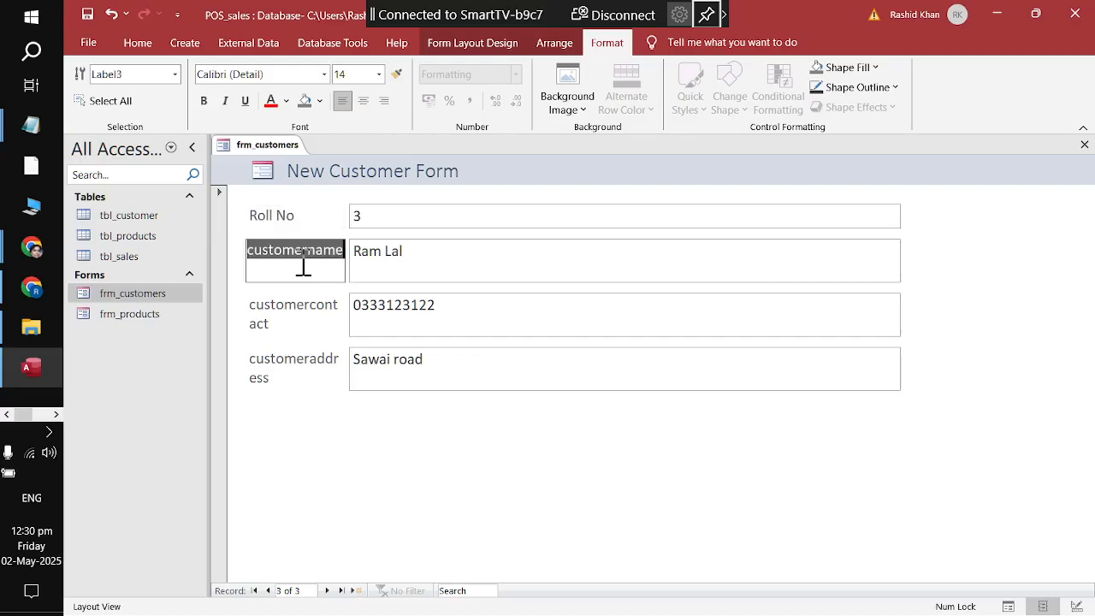
{"action": "type", "text": "Fi"}
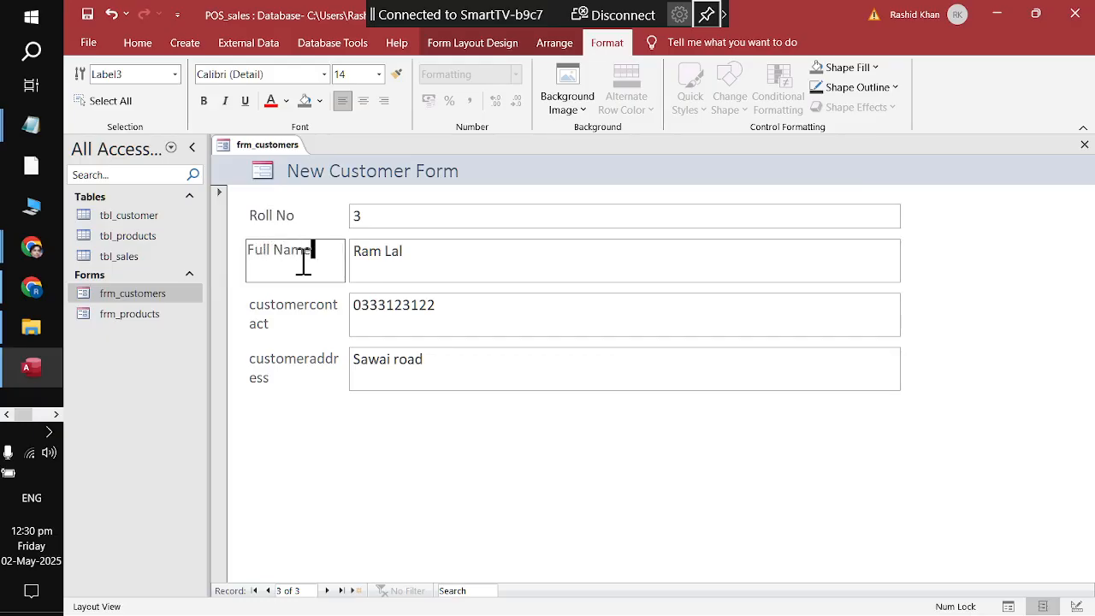
{"action": "type", "text": "ll Name"}
Step: Relabel the customercontact and customeraddress fields as Contact and Address
{"action": "left_click", "coordinate": [290, 316]}
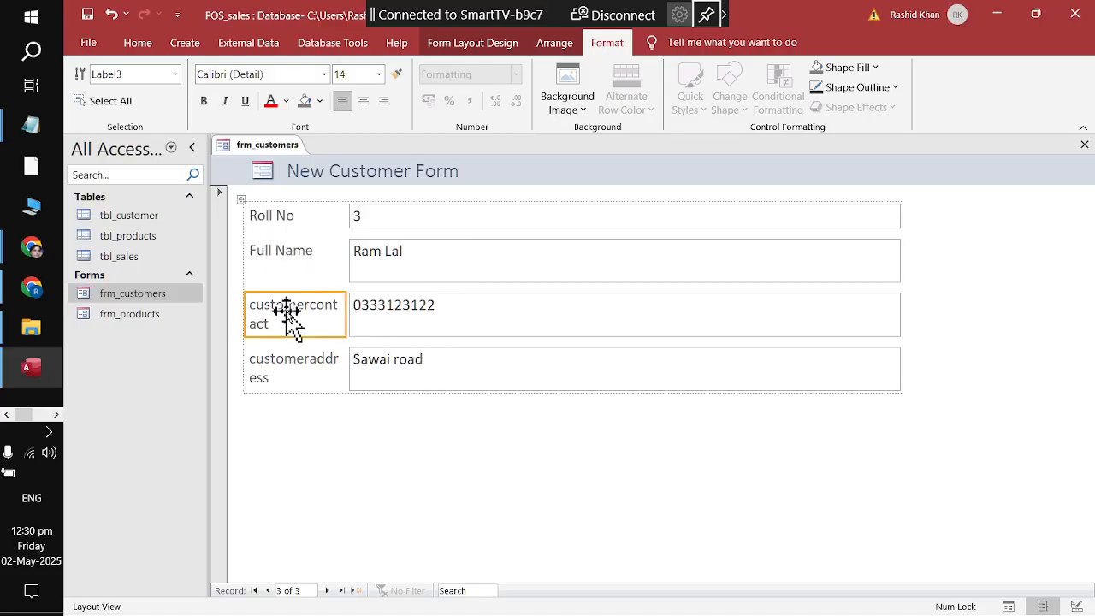
{"action": "left_click", "coordinate": [290, 317]}
{"action": "double_click", "coordinate": [289, 317]}
{"action": "type", "text": "Contac"}
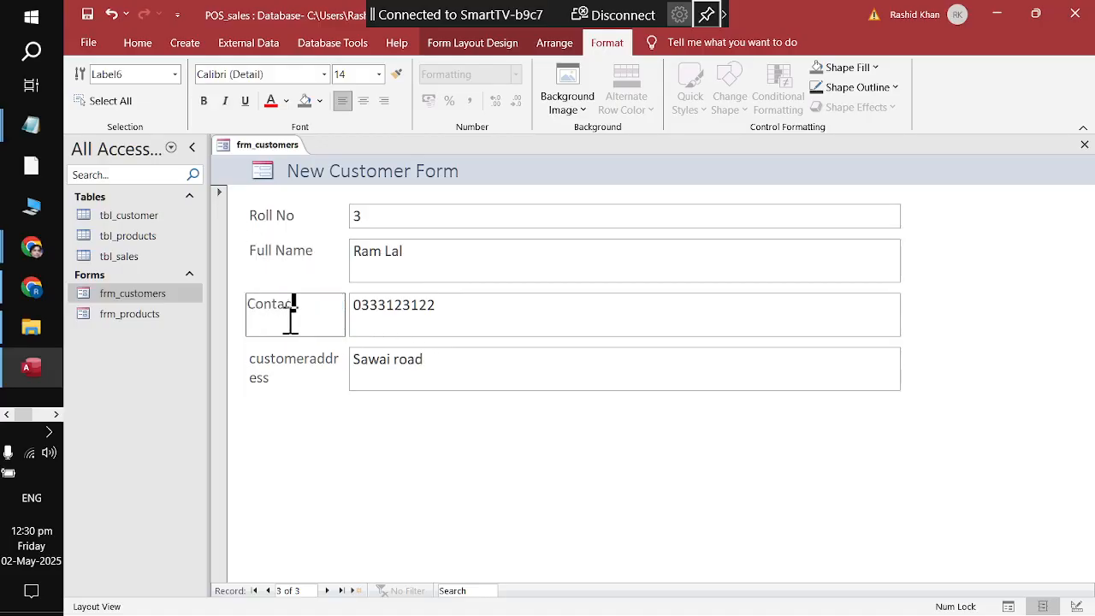
{"action": "type", "text": "t"}
{"action": "left_click", "coordinate": [295, 373]}
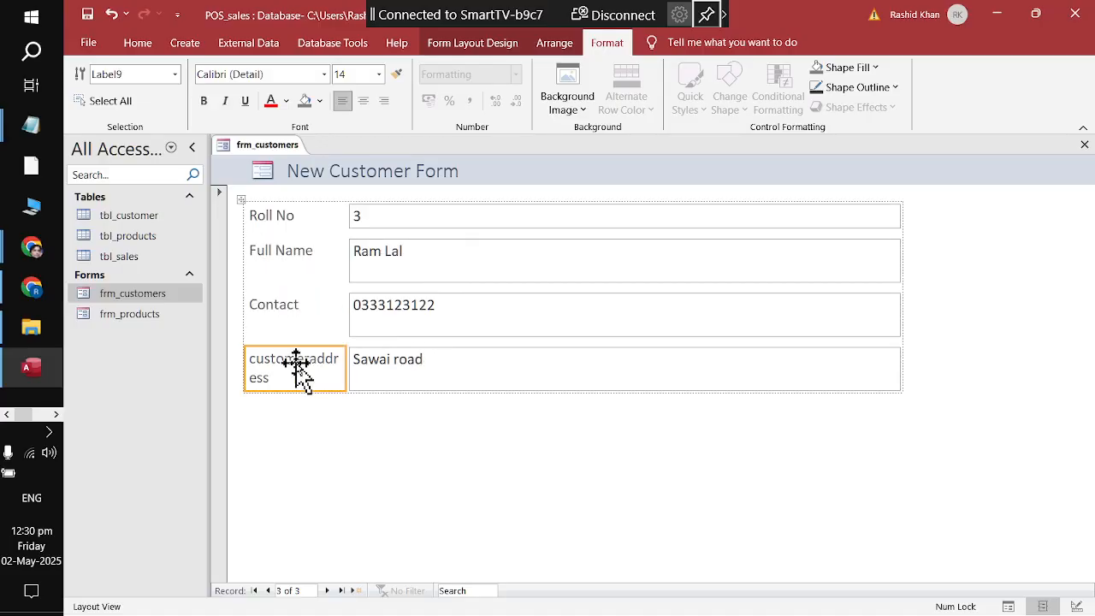
{"action": "double_click", "coordinate": [297, 365]}
{"action": "type", "text": "Addres"}
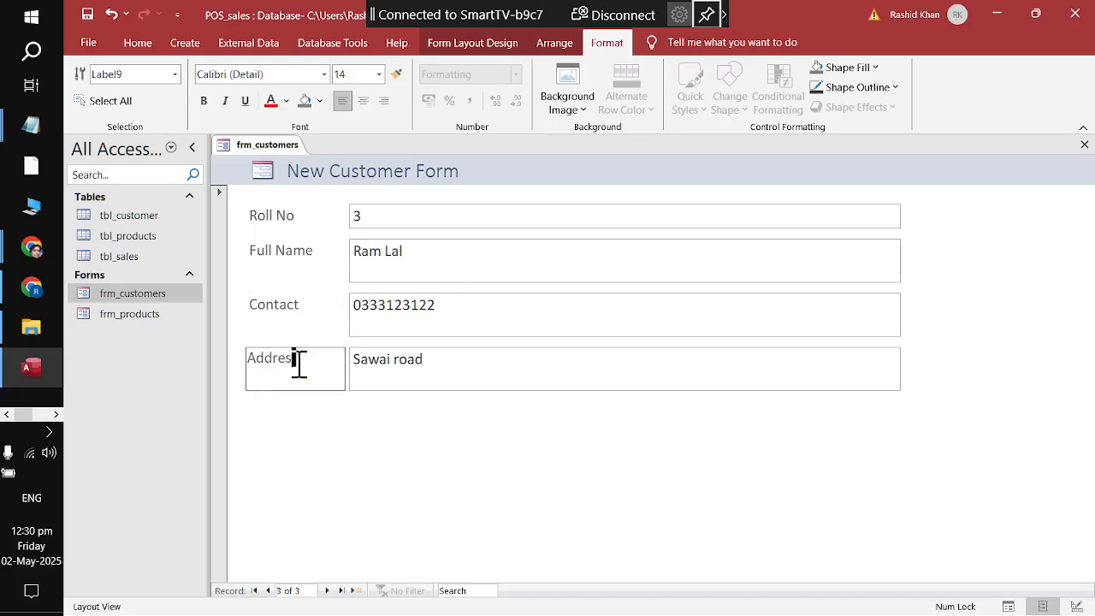
{"action": "type", "text": "s"}
{"action": "left_click", "coordinate": [446, 484]}
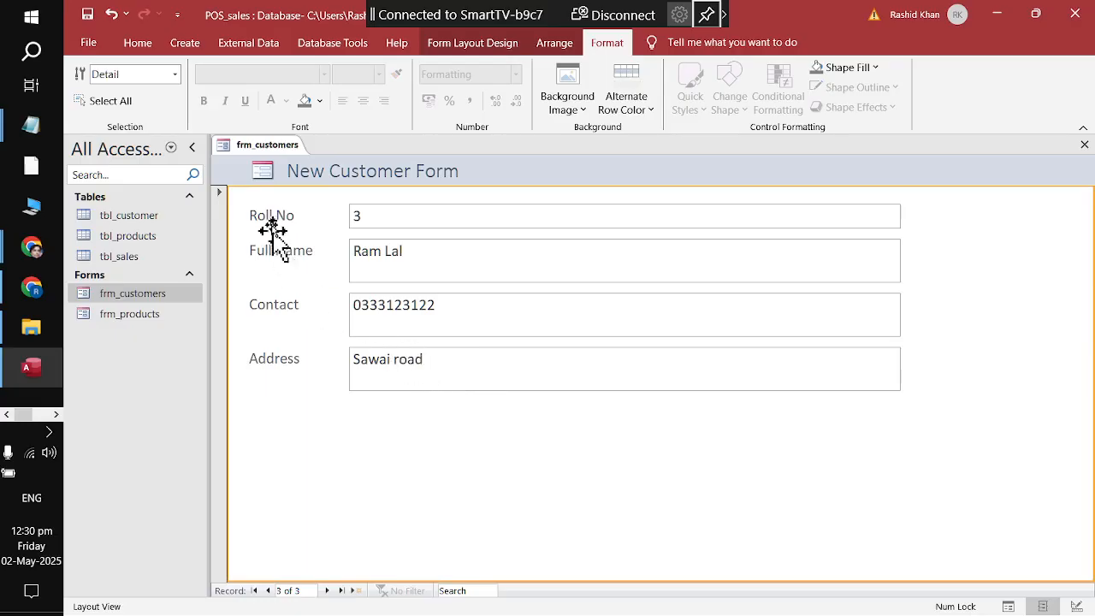
Step: Make the form header taller, then center and bold the New Customer Form title
{"action": "right_click", "coordinate": [286, 146]}
{"action": "key", "text": "Escape"}
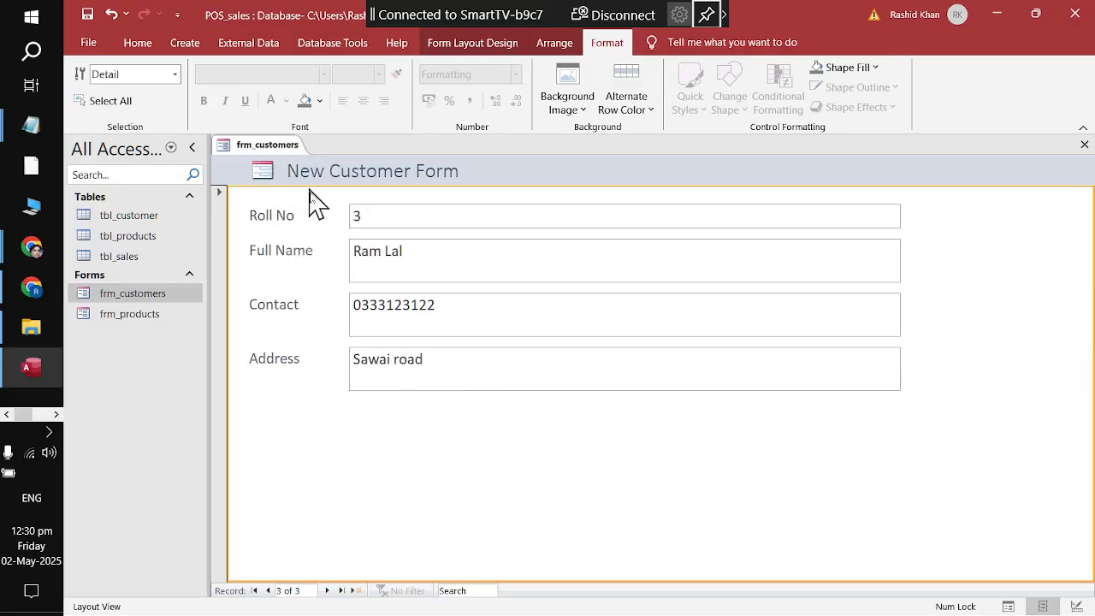
{"action": "left_click", "coordinate": [353, 173]}
{"action": "left_click_drag", "start_coordinate": [433, 185], "coordinate": [434, 217]}
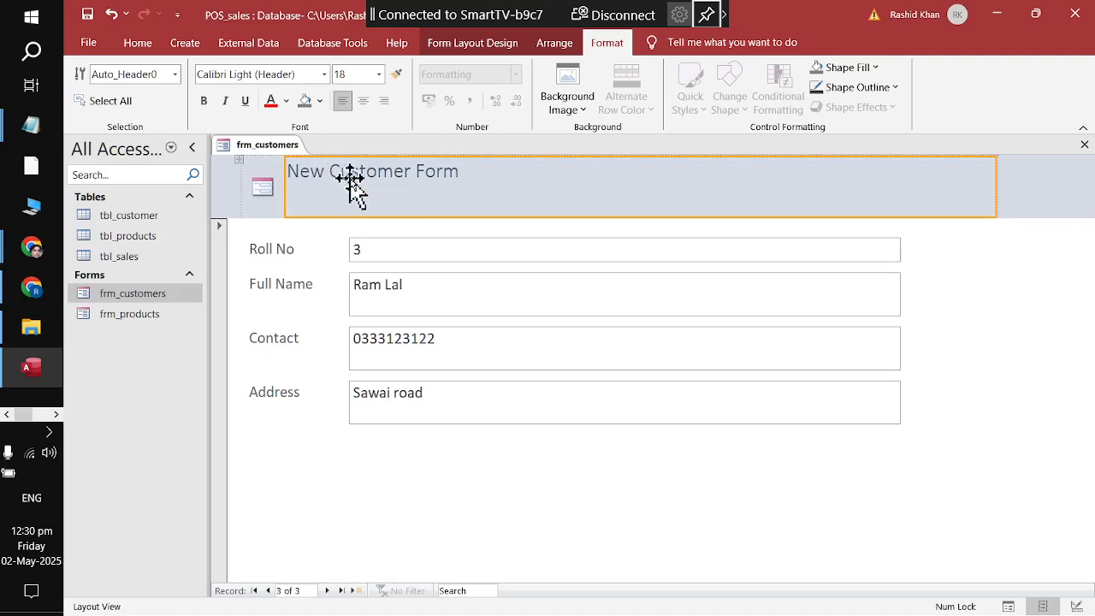
{"action": "left_click", "coordinate": [363, 100]}
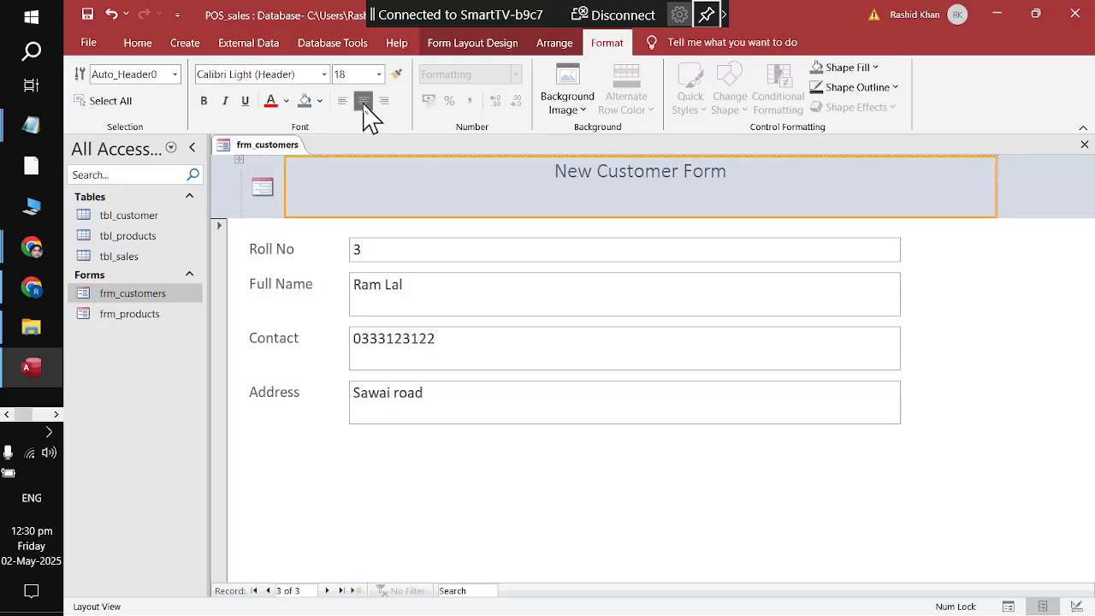
{"action": "left_click", "coordinate": [204, 102]}
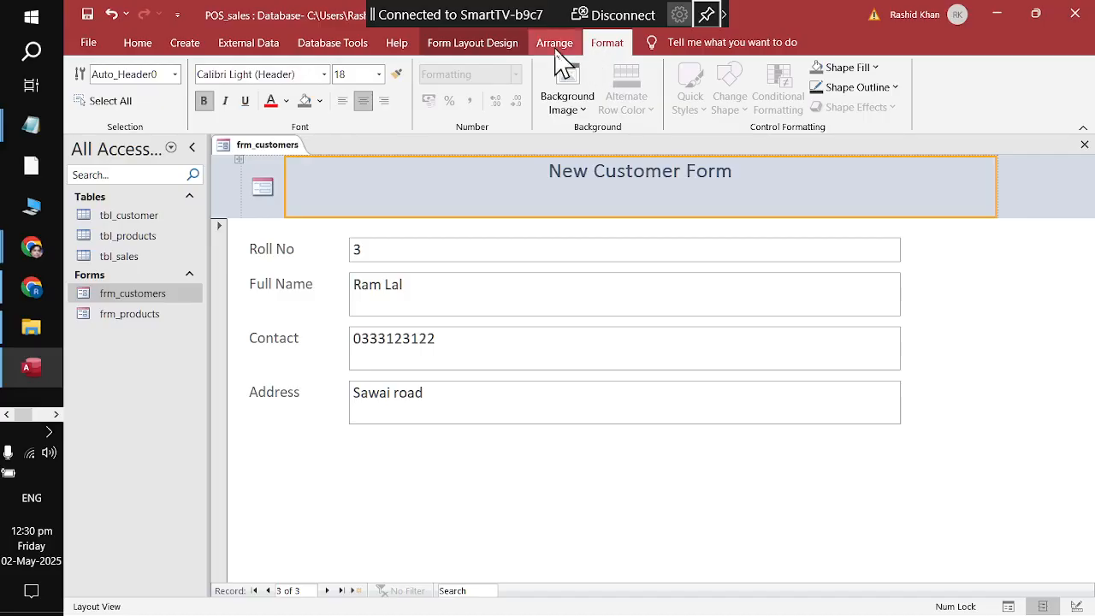
Step: Give the title white text on a dark navy background and narrow the header
{"action": "left_click", "coordinate": [285, 101]}
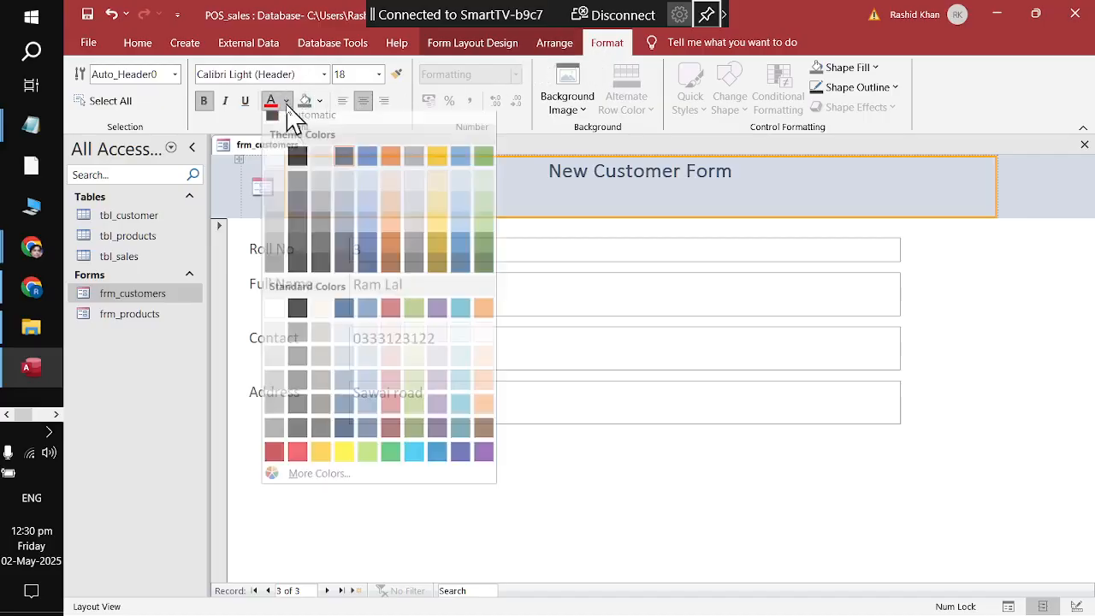
{"action": "left_click", "coordinate": [344, 316]}
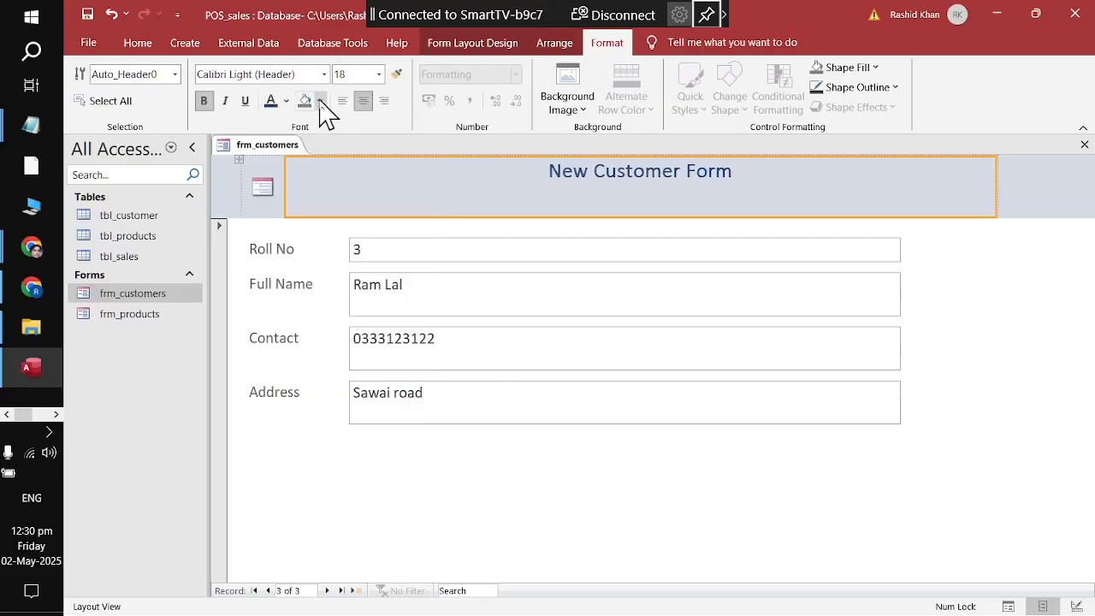
{"action": "left_click", "coordinate": [286, 101]}
{"action": "left_click", "coordinate": [295, 163]}
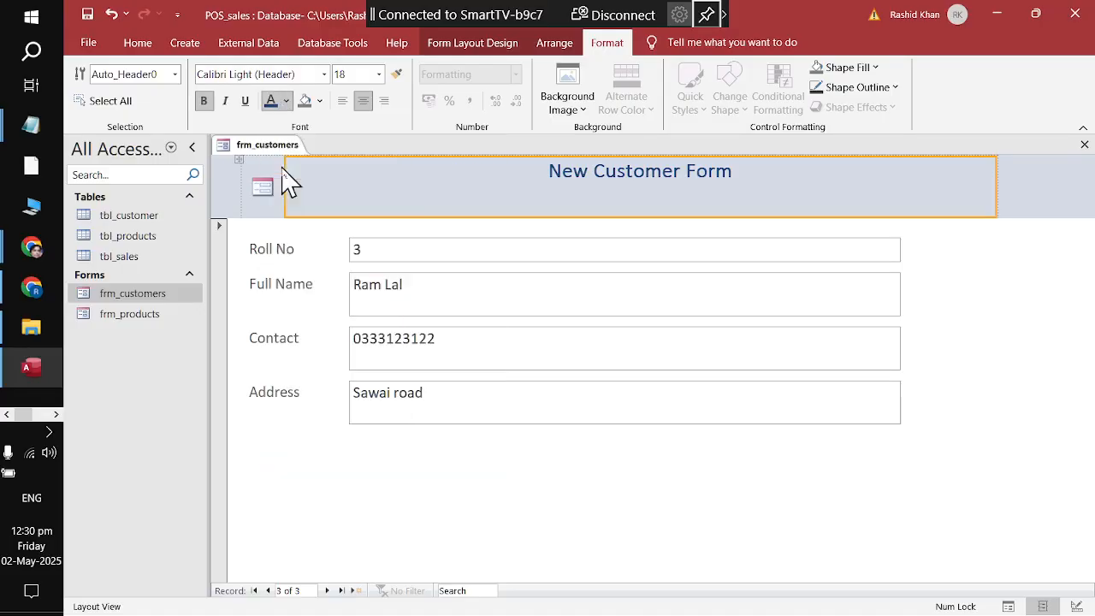
{"action": "left_click", "coordinate": [320, 101]}
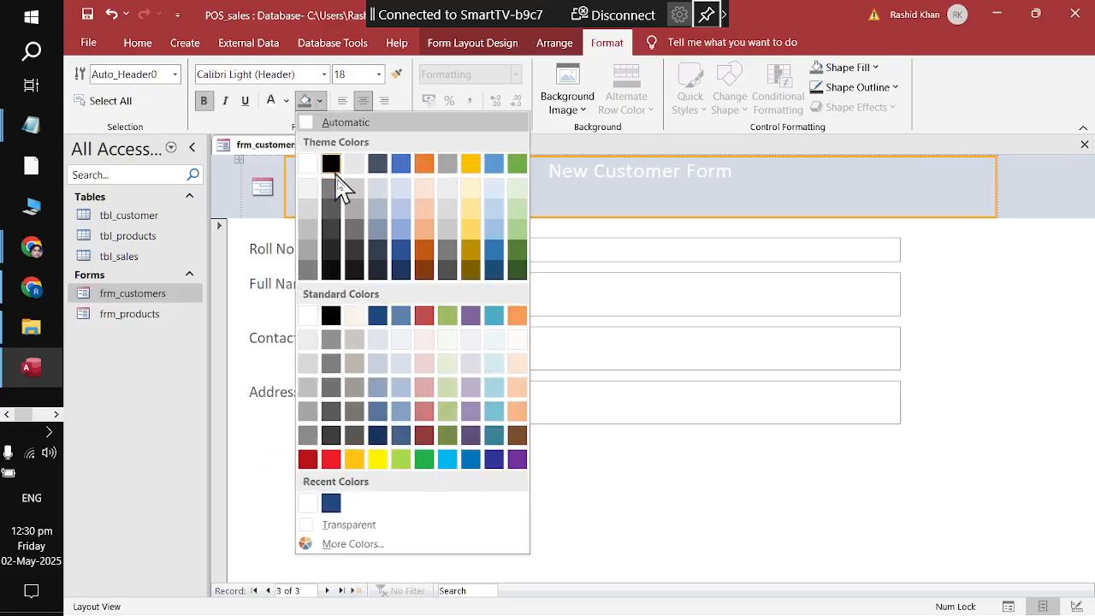
{"action": "left_click", "coordinate": [382, 283]}
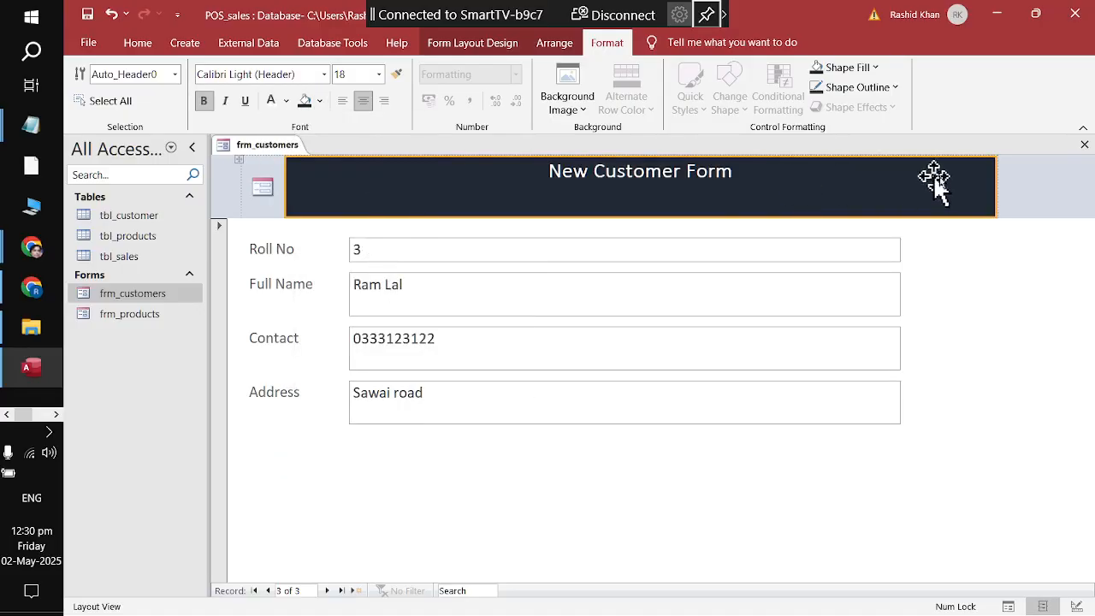
{"action": "left_click_drag", "start_coordinate": [995, 188], "coordinate": [900, 187]}
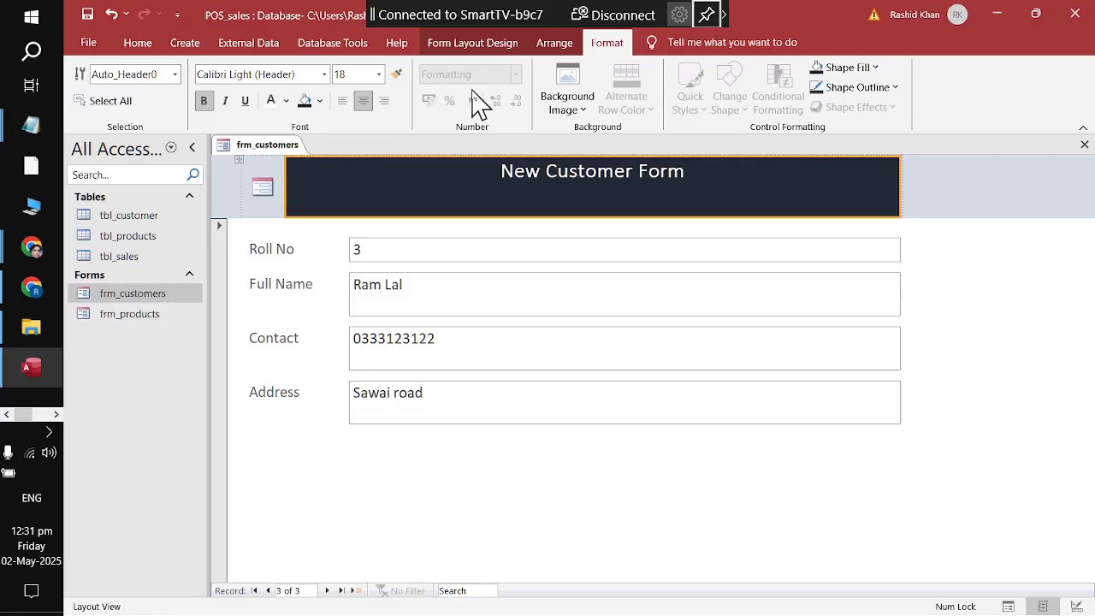
Step: Save the restyled frm_customers form and close it
{"action": "right_click", "coordinate": [252, 147]}
{"action": "left_click", "coordinate": [262, 159]}
{"action": "right_click", "coordinate": [261, 148]}
{"action": "left_click", "coordinate": [278, 179]}
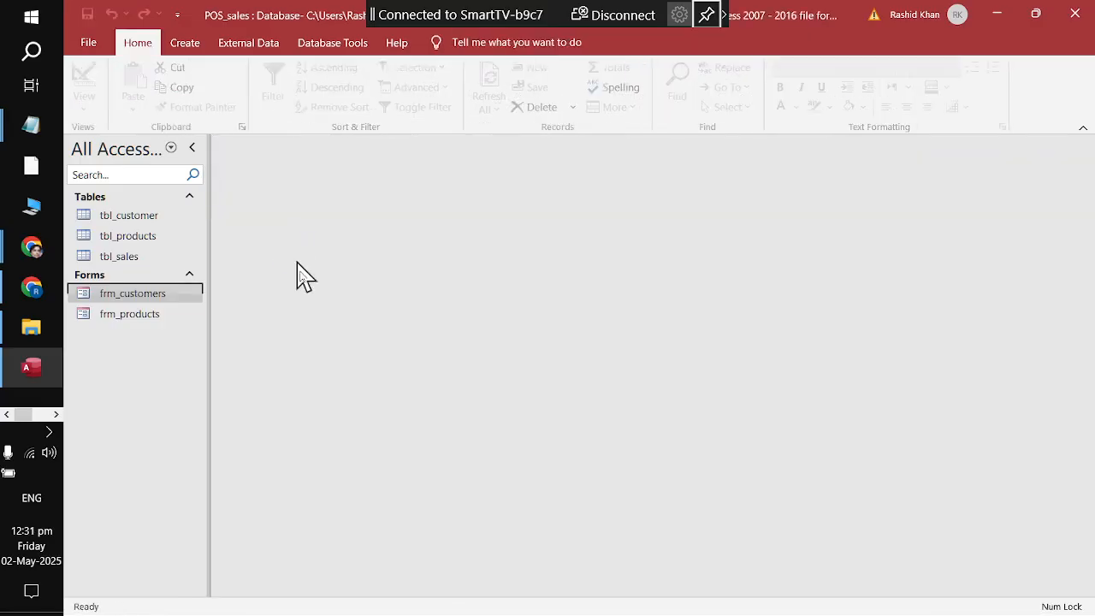
Step: Open the form to check its records, close it, then reopen it in Design View
{"action": "right_click", "coordinate": [143, 295]}
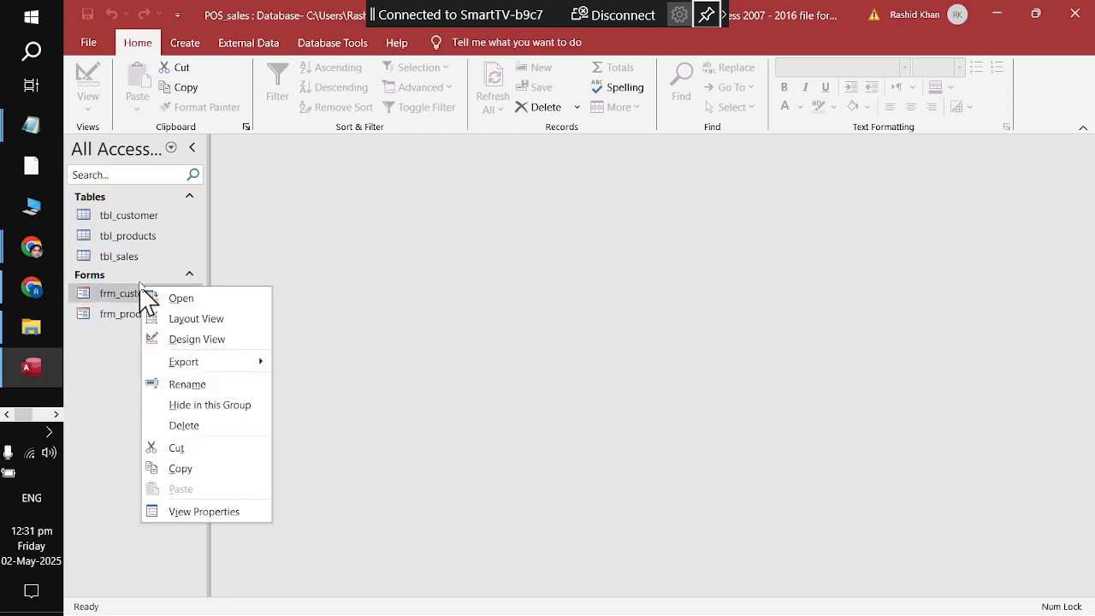
{"action": "left_click", "coordinate": [169, 297]}
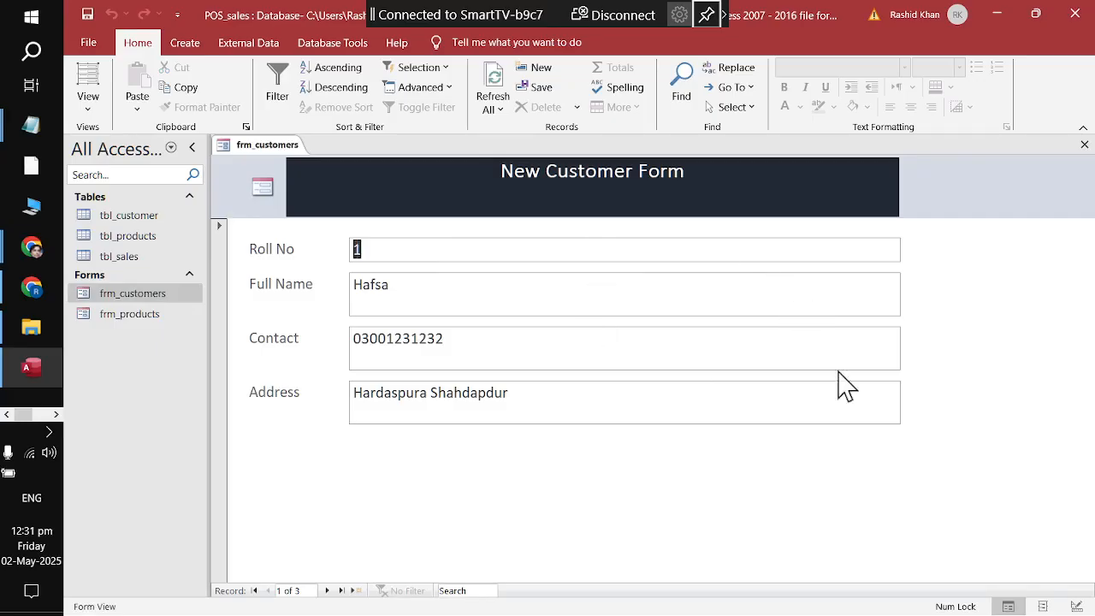
{"action": "right_click", "coordinate": [270, 149]}
{"action": "left_click", "coordinate": [291, 172]}
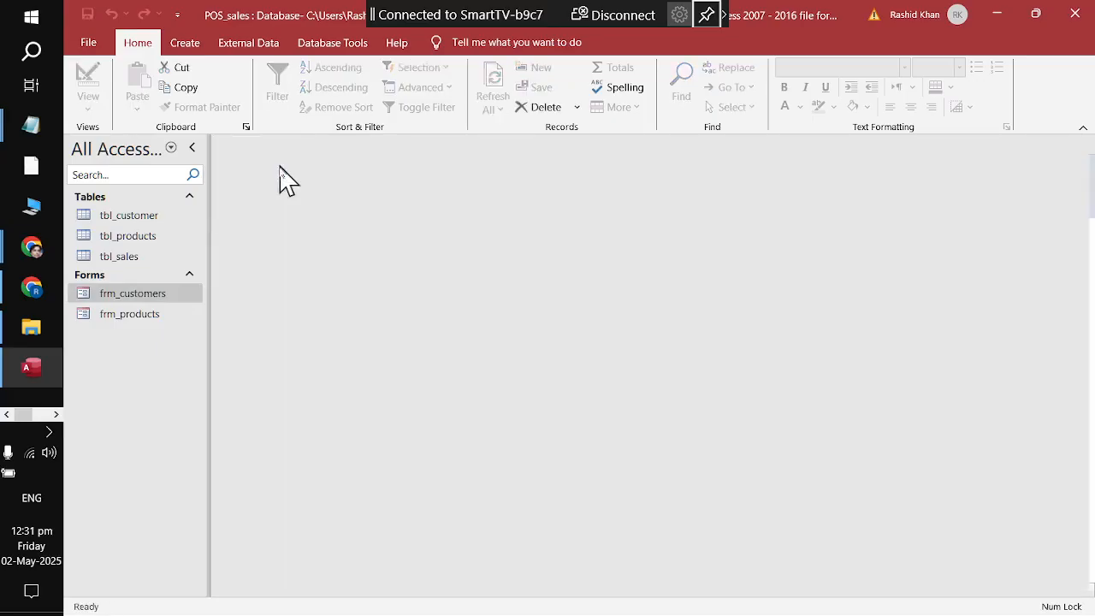
{"action": "right_click", "coordinate": [176, 296]}
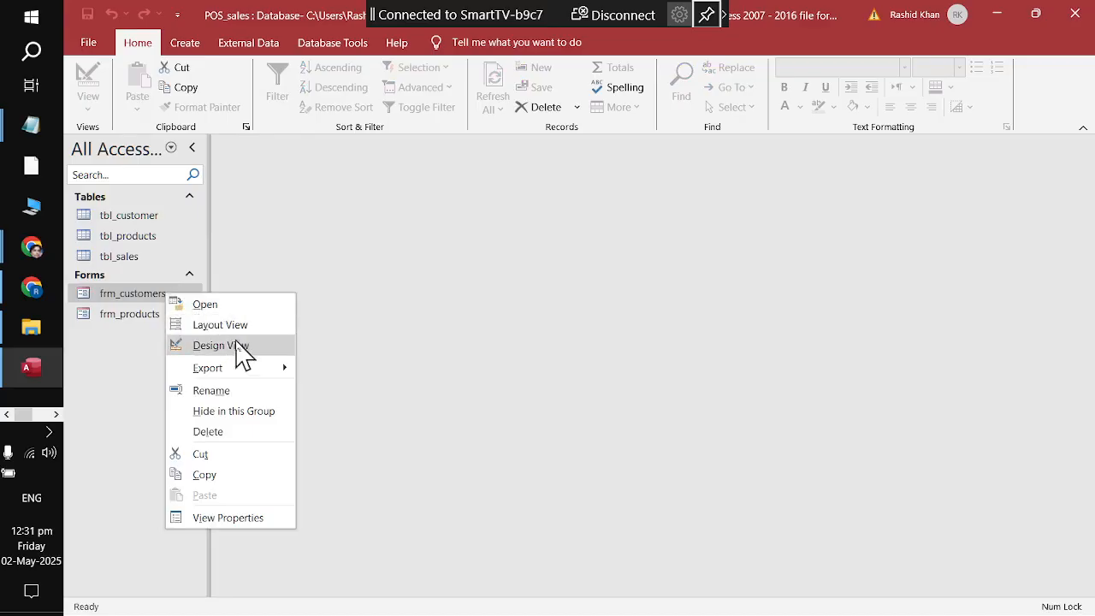
{"action": "left_click", "coordinate": [272, 346]}
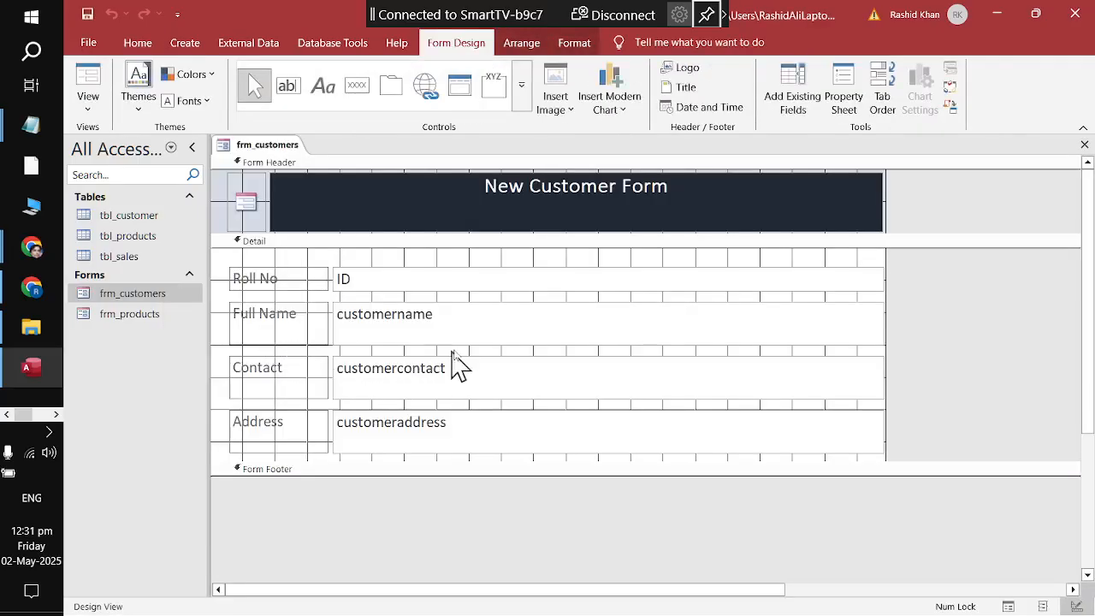
{"action": "left_click", "coordinate": [487, 320]}
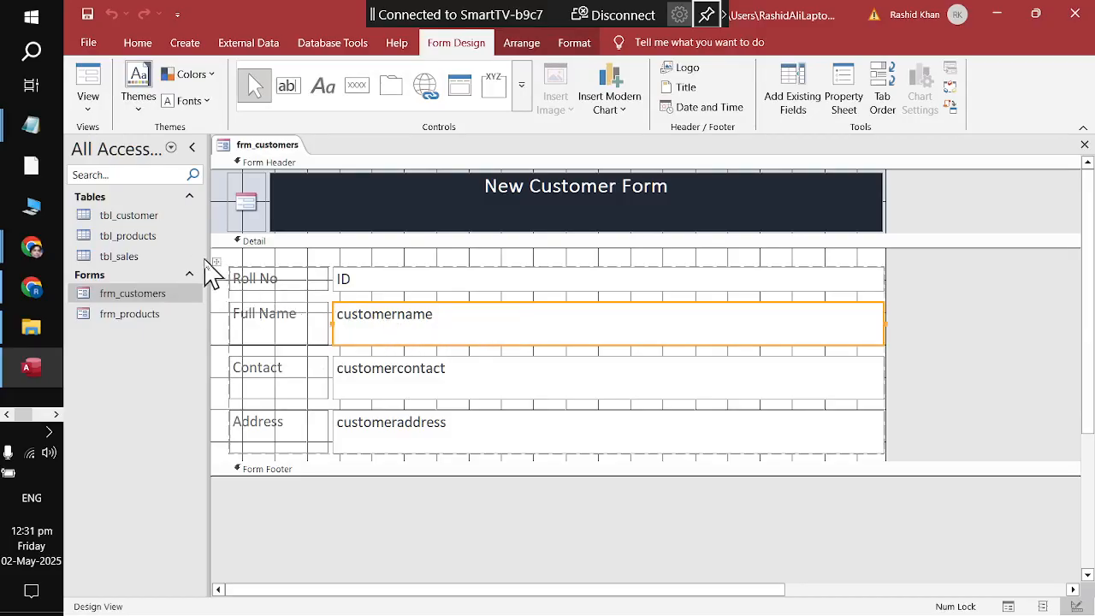
Step: Undo a whole-layout resize, then narrow only the four text boxes to about half width
{"action": "left_click", "coordinate": [216, 261]}
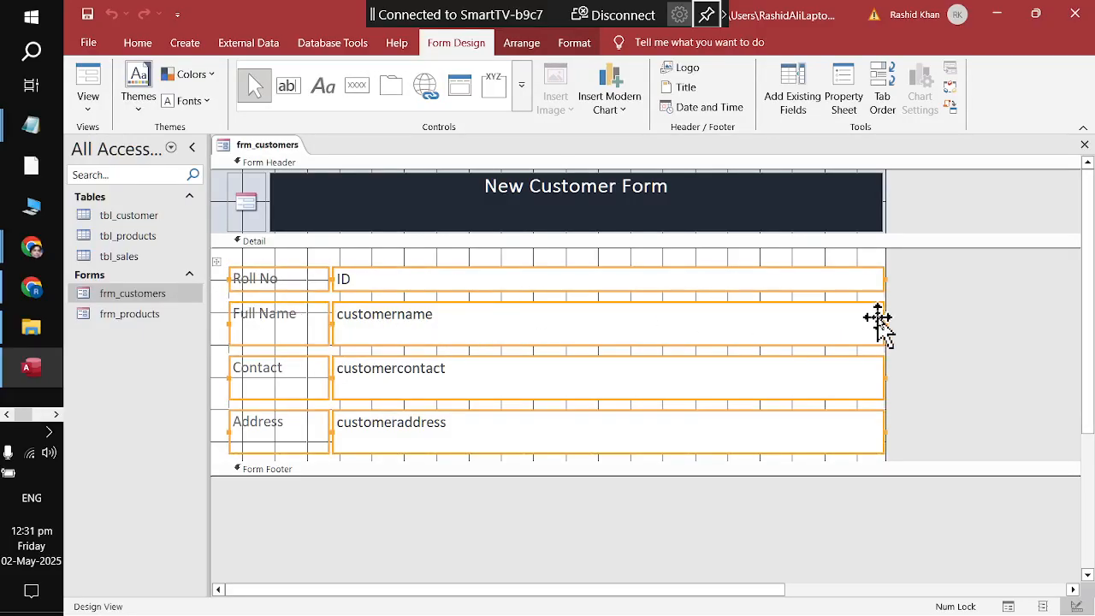
{"action": "left_click_drag", "start_coordinate": [883, 317], "coordinate": [785, 326]}
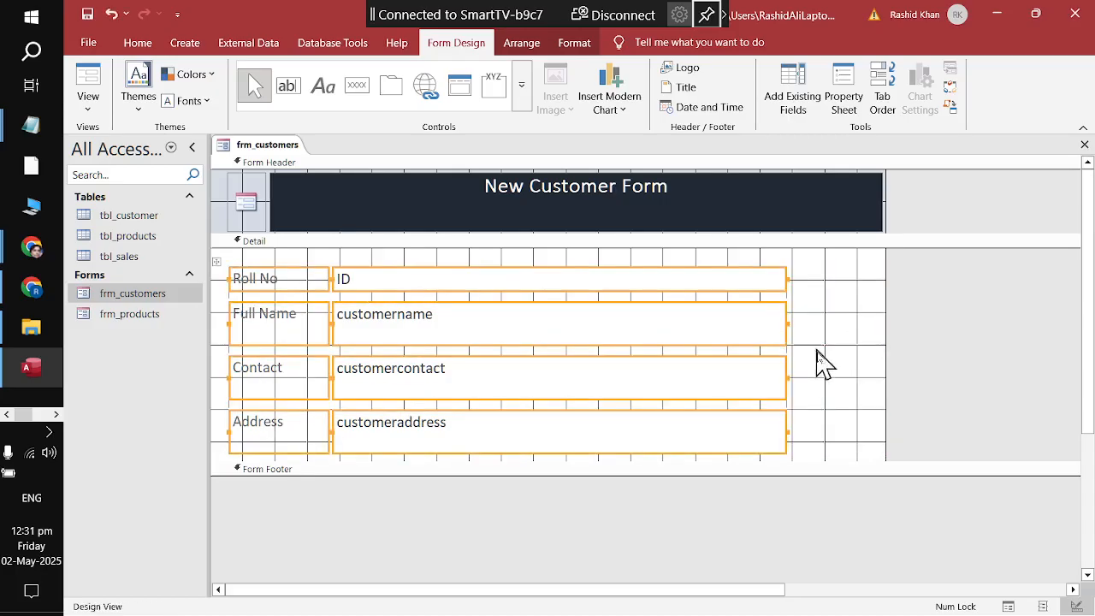
{"action": "left_click", "coordinate": [108, 15]}
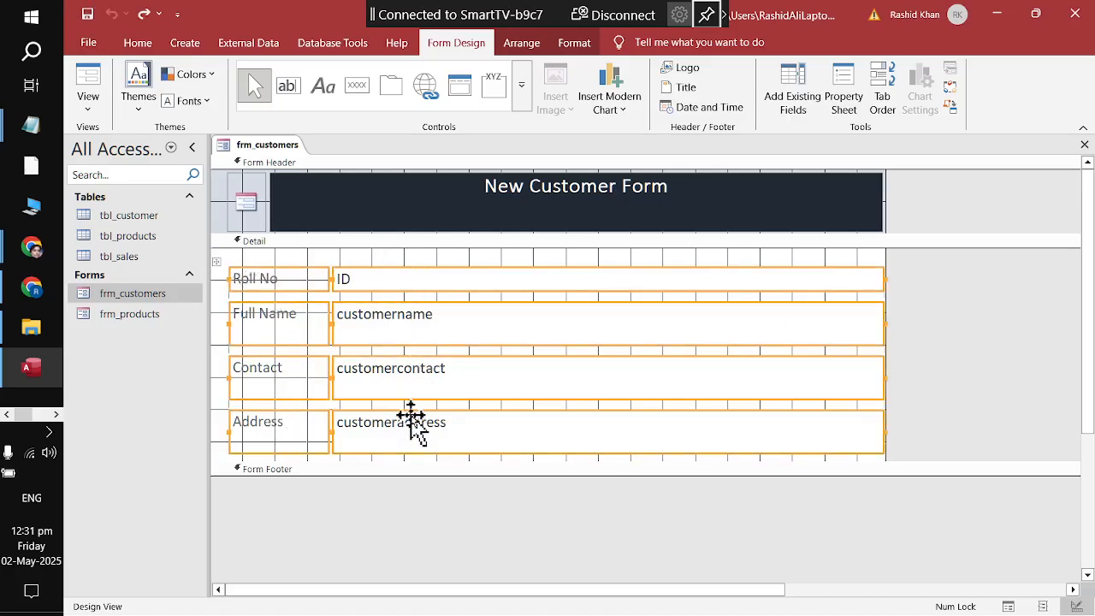
{"action": "left_click", "coordinate": [479, 265]}
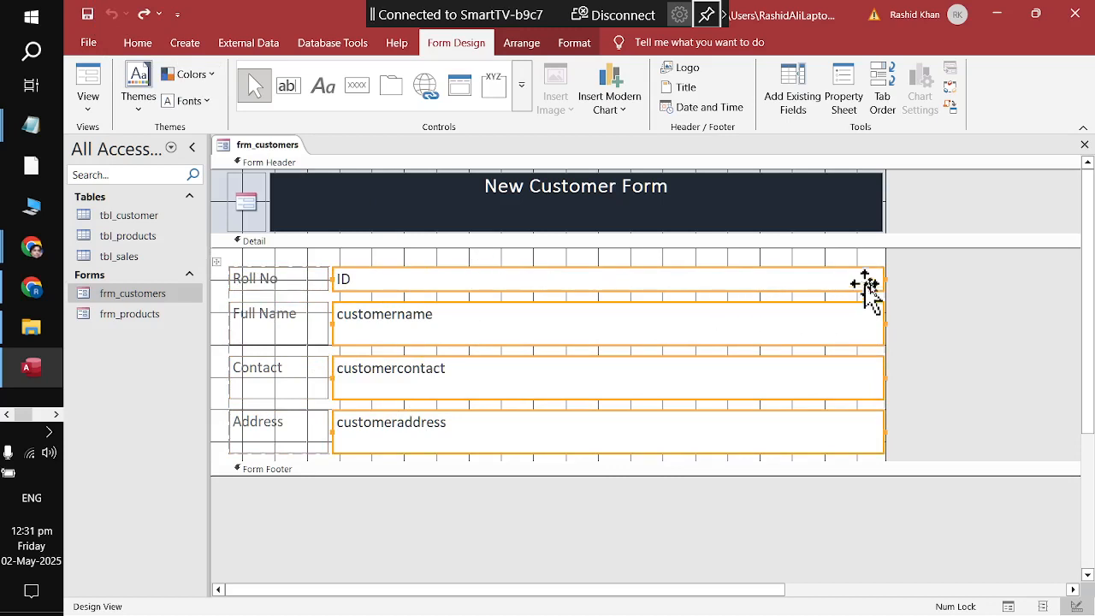
{"action": "left_click_drag", "start_coordinate": [884, 276], "coordinate": [631, 290]}
{"action": "left_click", "coordinate": [701, 332]}
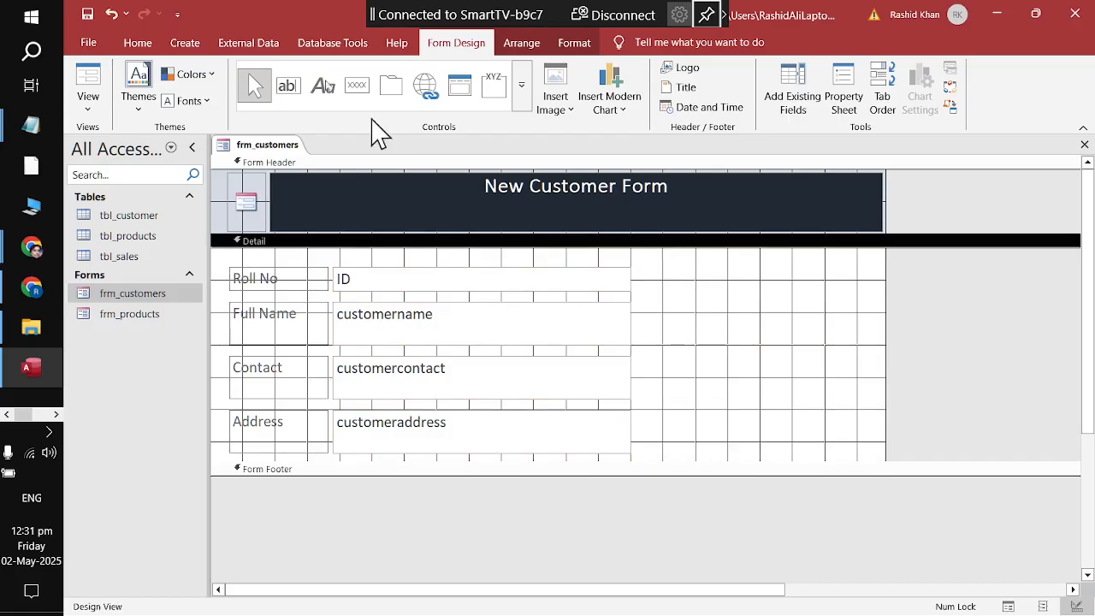
Step: Close the form without saving changes and reopen it in Design View
{"action": "right_click", "coordinate": [248, 146]}
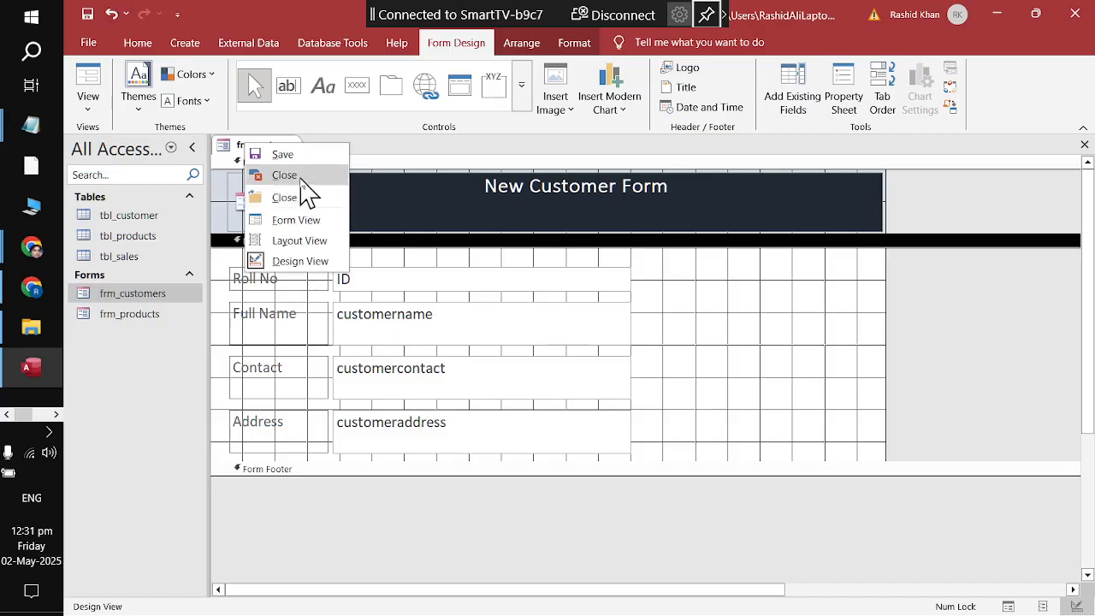
{"action": "left_click", "coordinate": [283, 175]}
{"action": "left_click", "coordinate": [585, 363]}
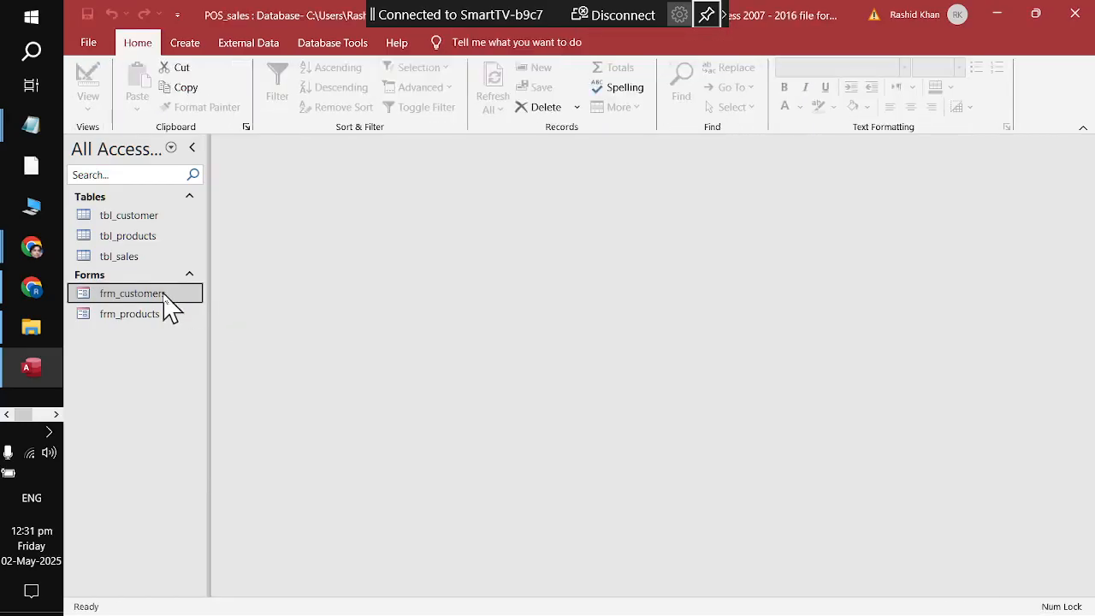
{"action": "right_click", "coordinate": [164, 295]}
{"action": "left_click", "coordinate": [214, 345]}
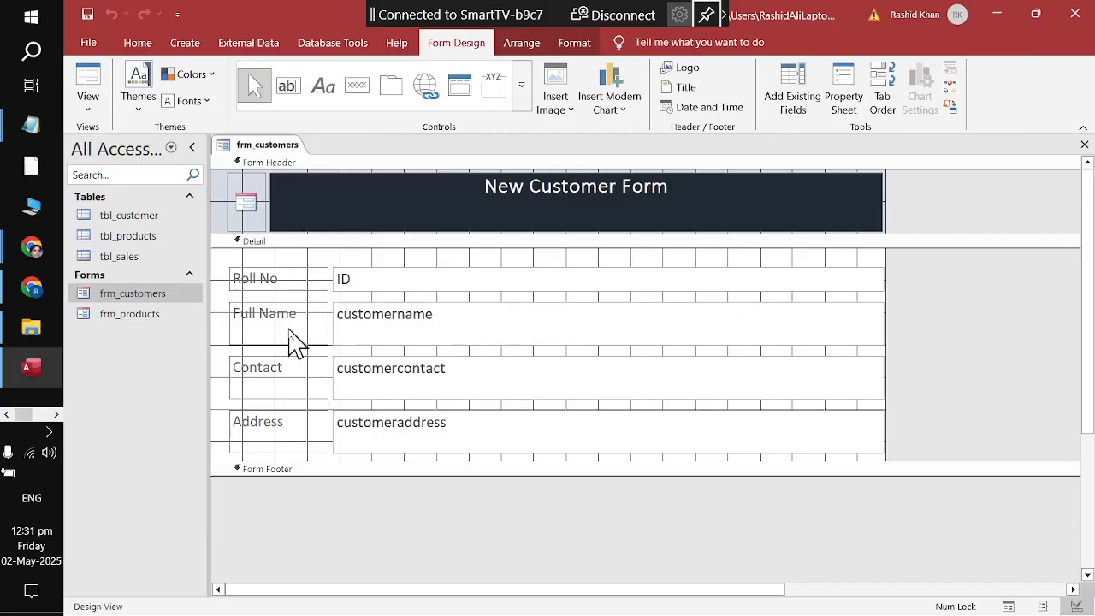
Step: Narrow the four text boxes to about two-thirds of their former width
{"action": "left_click", "coordinate": [238, 267]}
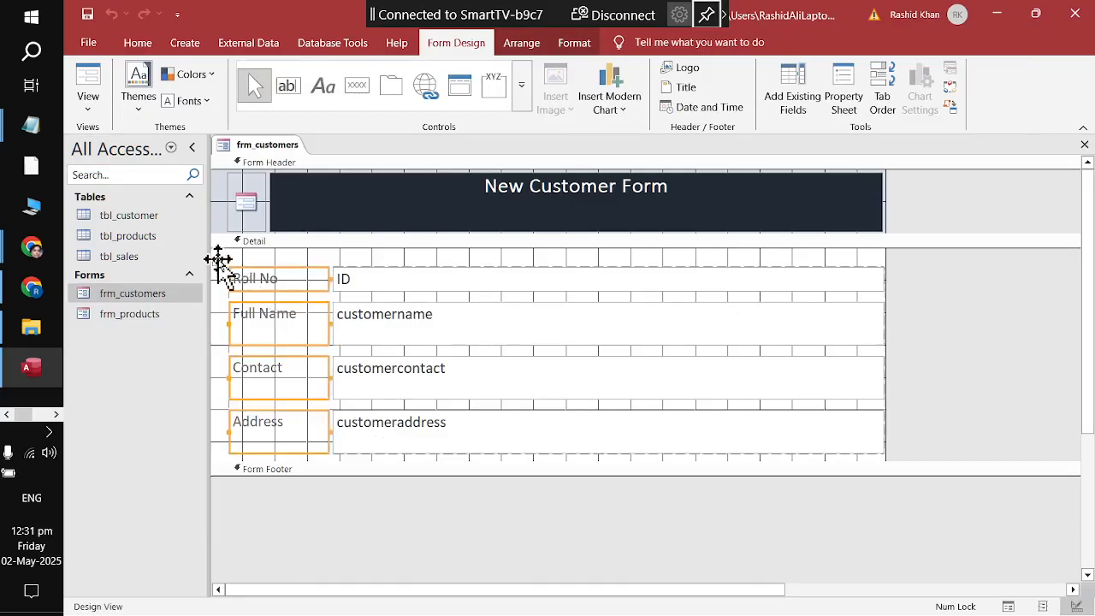
{"action": "left_click", "coordinate": [217, 262]}
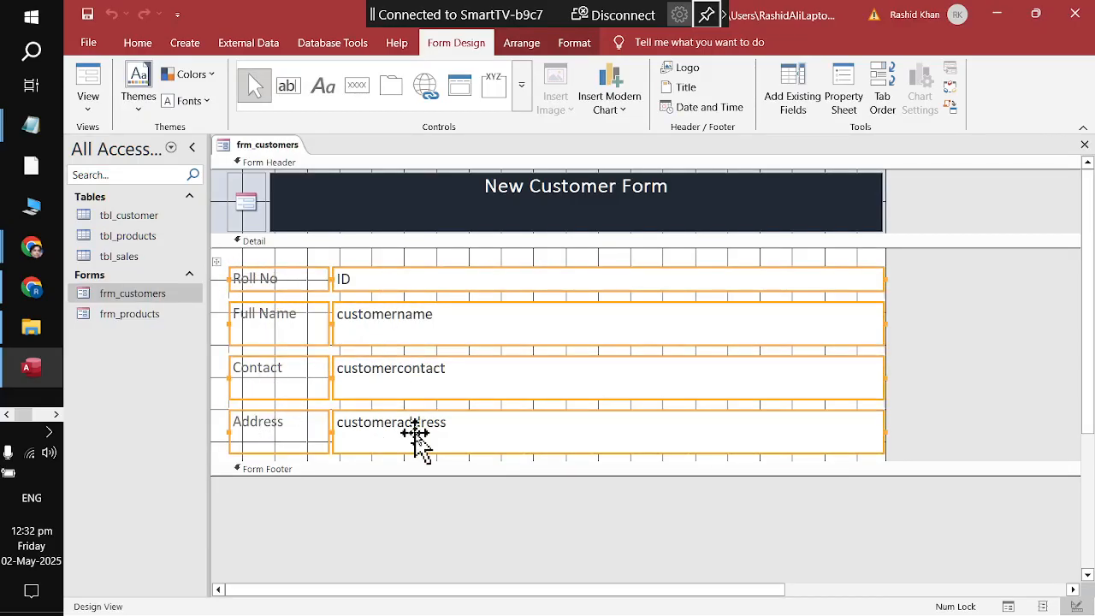
{"action": "left_click", "coordinate": [587, 262]}
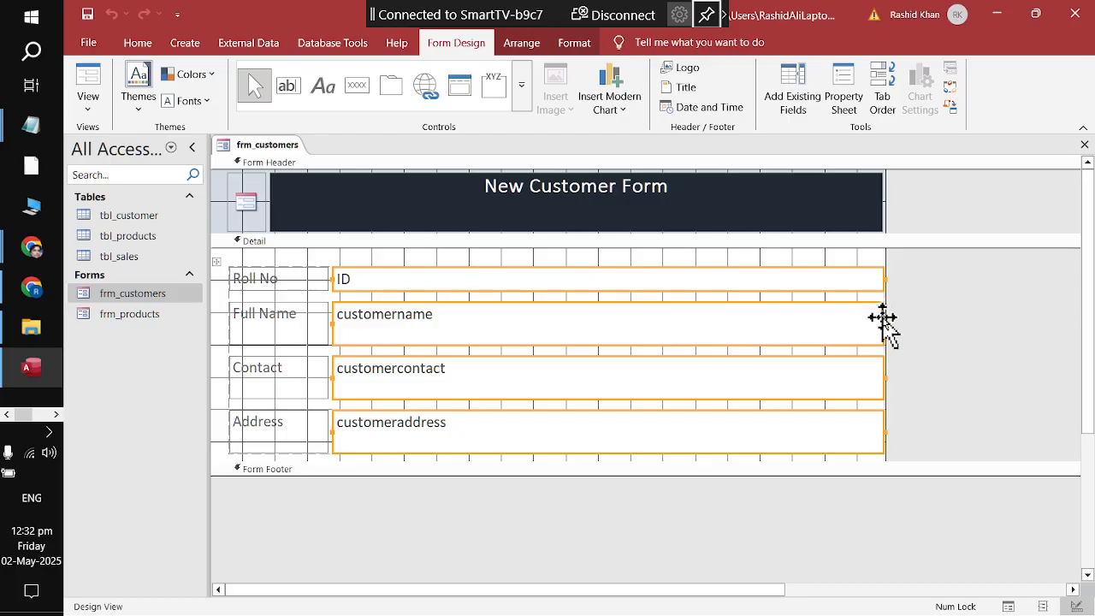
{"action": "left_click_drag", "start_coordinate": [884, 324], "coordinate": [599, 331]}
{"action": "left_click", "coordinate": [688, 364]}
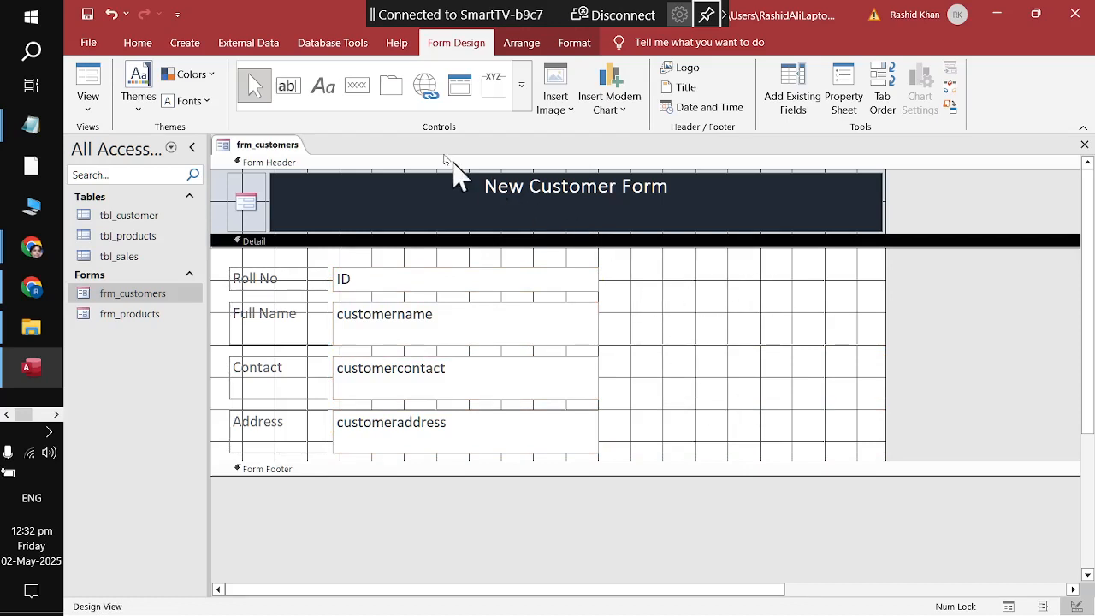
{"action": "left_click", "coordinate": [656, 321]}
{"action": "left_click", "coordinate": [656, 323]}
Step: Place an Add New Record command button right of Roll No, captioned New
{"action": "left_click", "coordinate": [522, 94]}
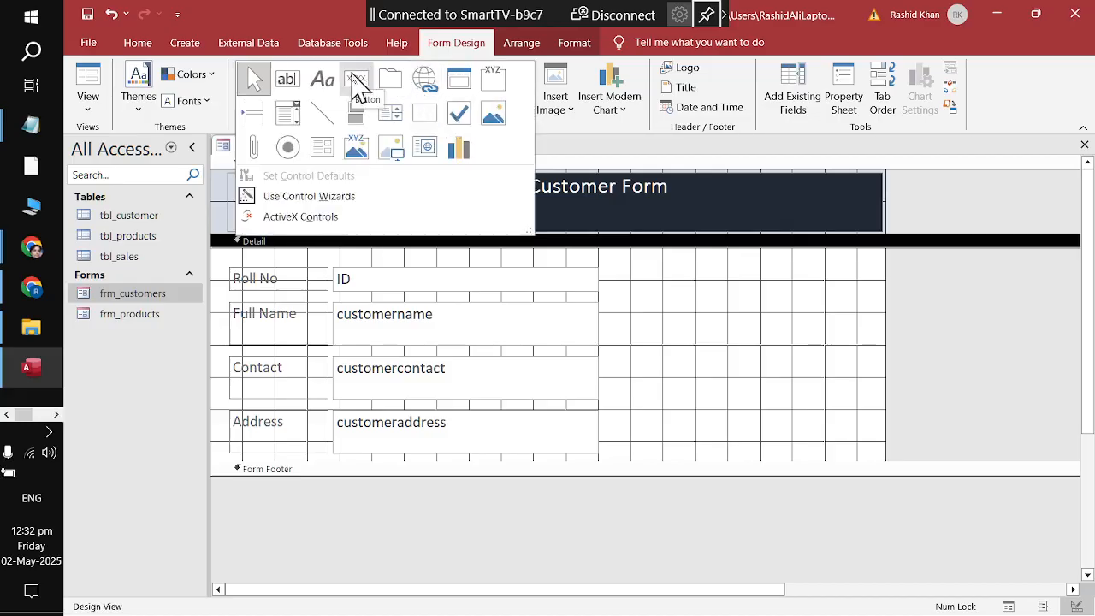
{"action": "left_click", "coordinate": [357, 81]}
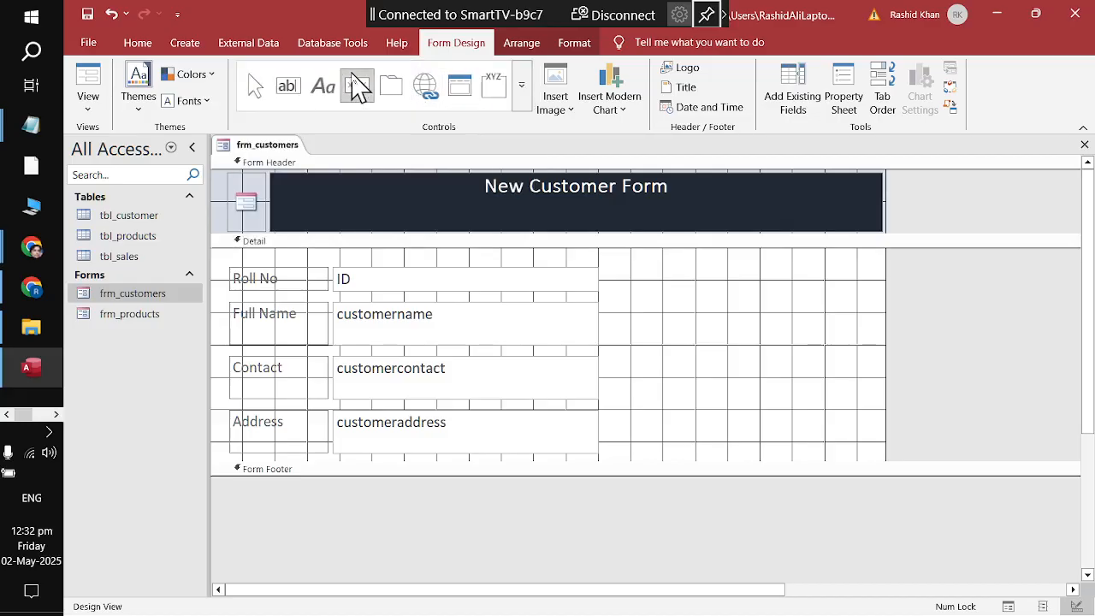
{"action": "left_click", "coordinate": [631, 278]}
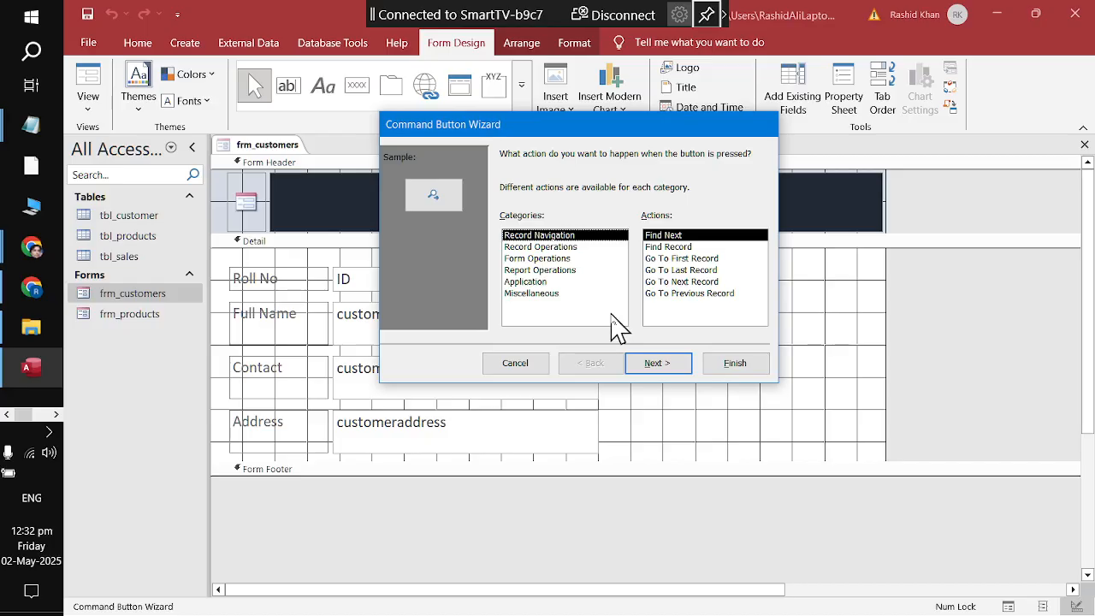
{"action": "left_click", "coordinate": [529, 246]}
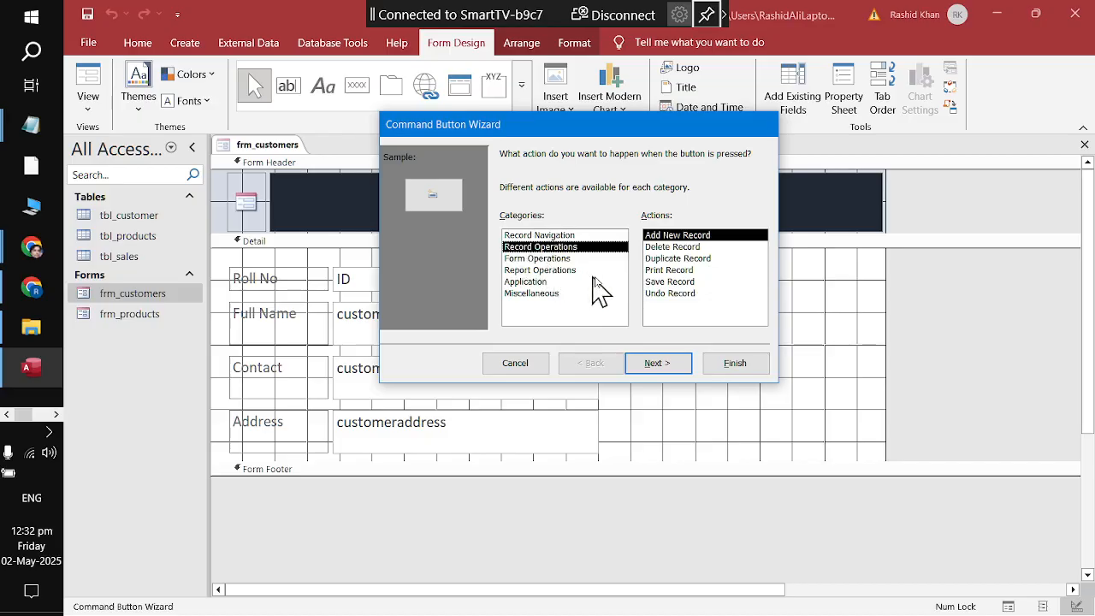
{"action": "left_click", "coordinate": [668, 239]}
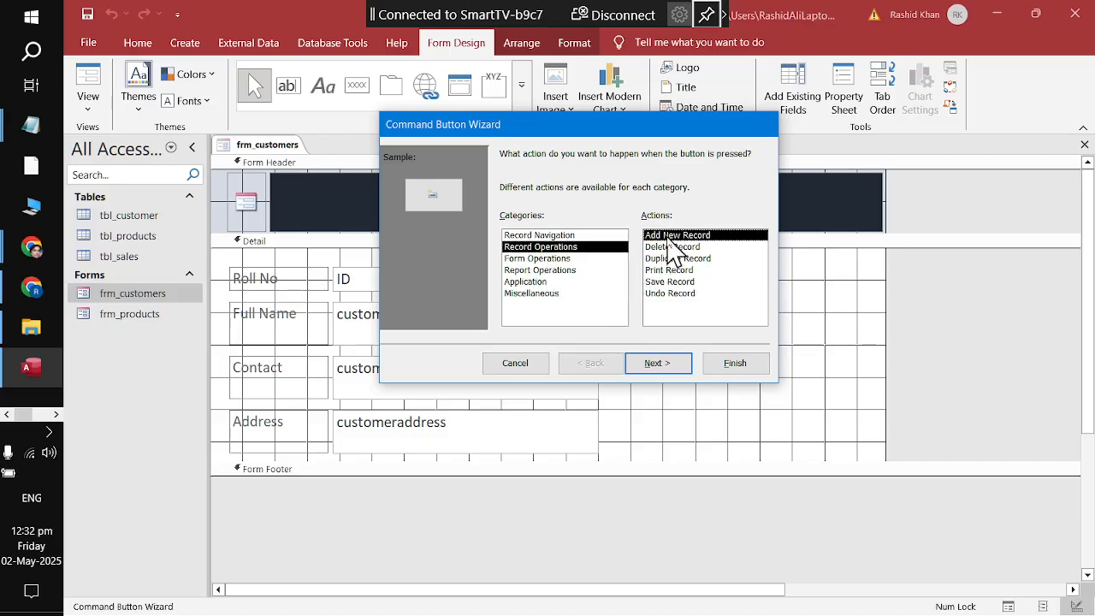
{"action": "left_click", "coordinate": [655, 370]}
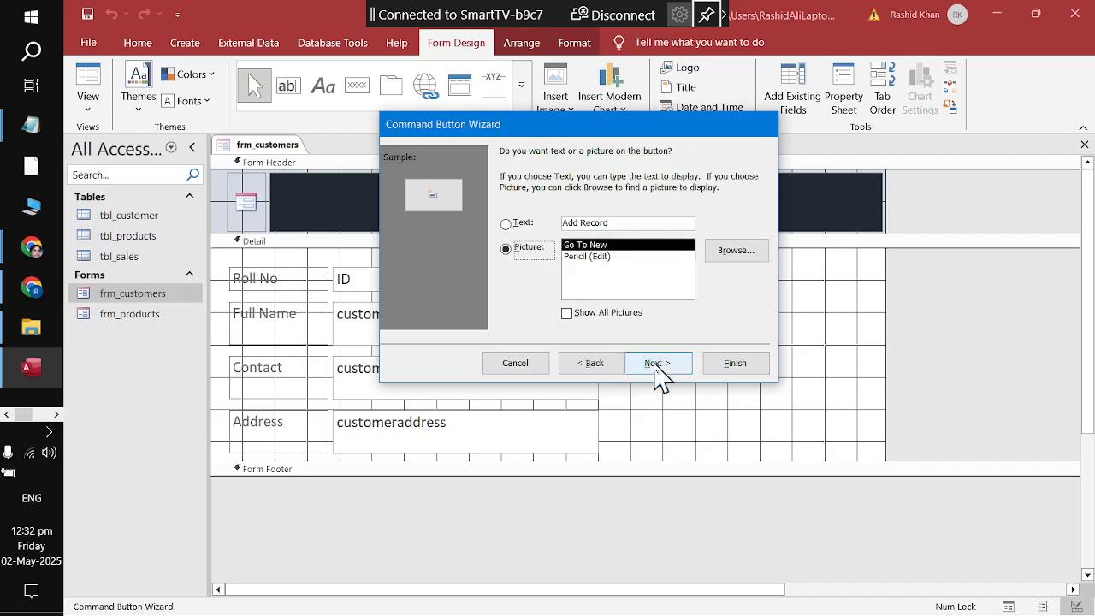
{"action": "left_click", "coordinate": [507, 226]}
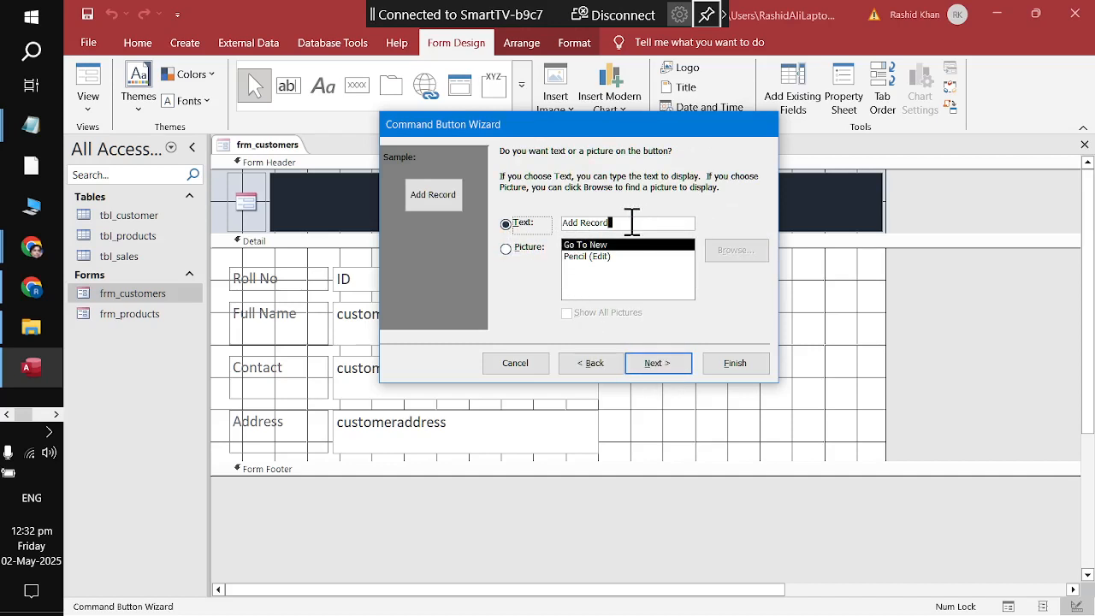
{"action": "left_click_drag", "start_coordinate": [632, 223], "coordinate": [486, 210]}
{"action": "type", "text": "New"}
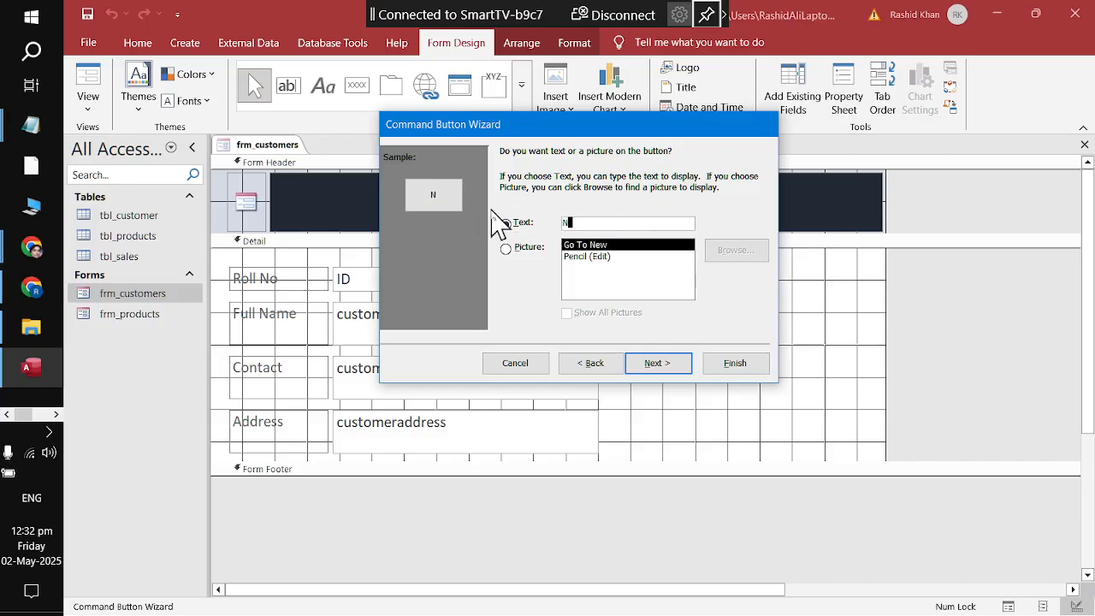
{"action": "left_click", "coordinate": [673, 374]}
{"action": "left_click", "coordinate": [734, 369]}
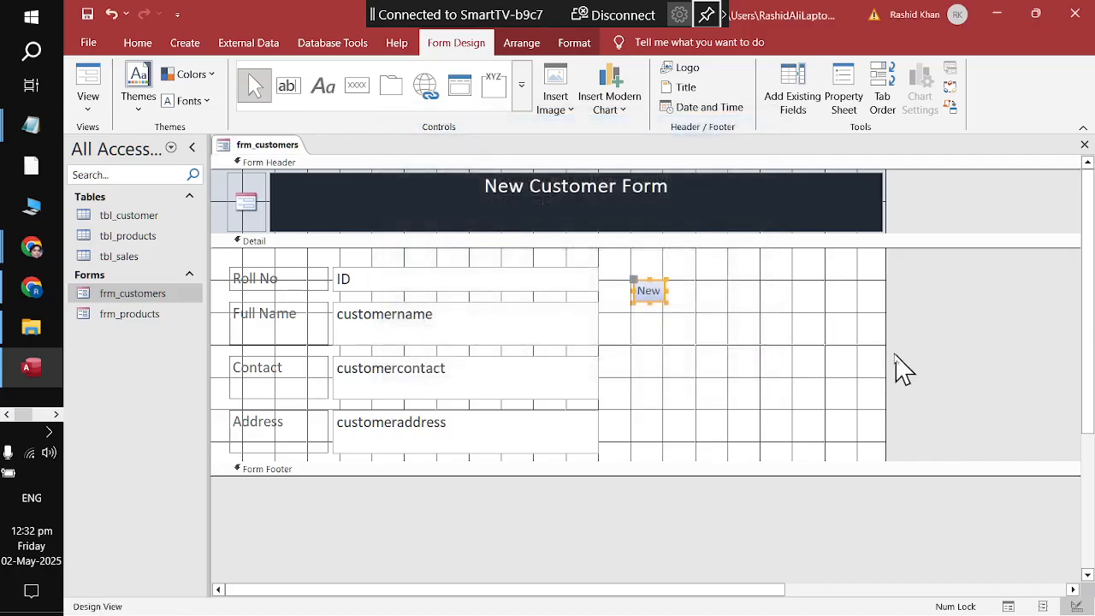
{"action": "left_click", "coordinate": [804, 360]}
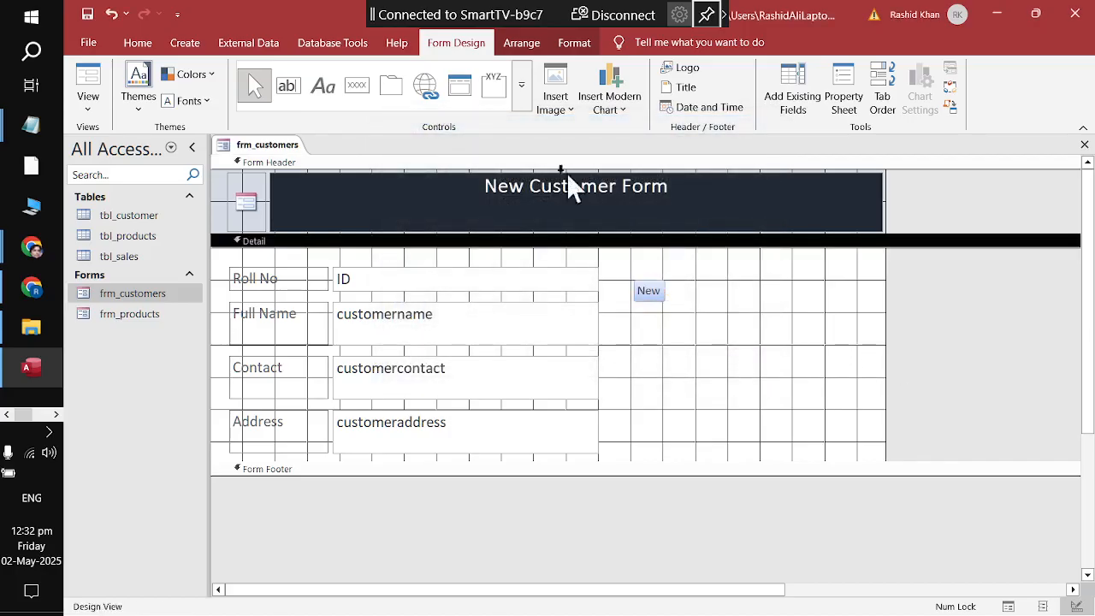
Step: Draw a Save Record command button below New, captioned Save
{"action": "left_click", "coordinate": [522, 85]}
{"action": "left_click", "coordinate": [359, 84]}
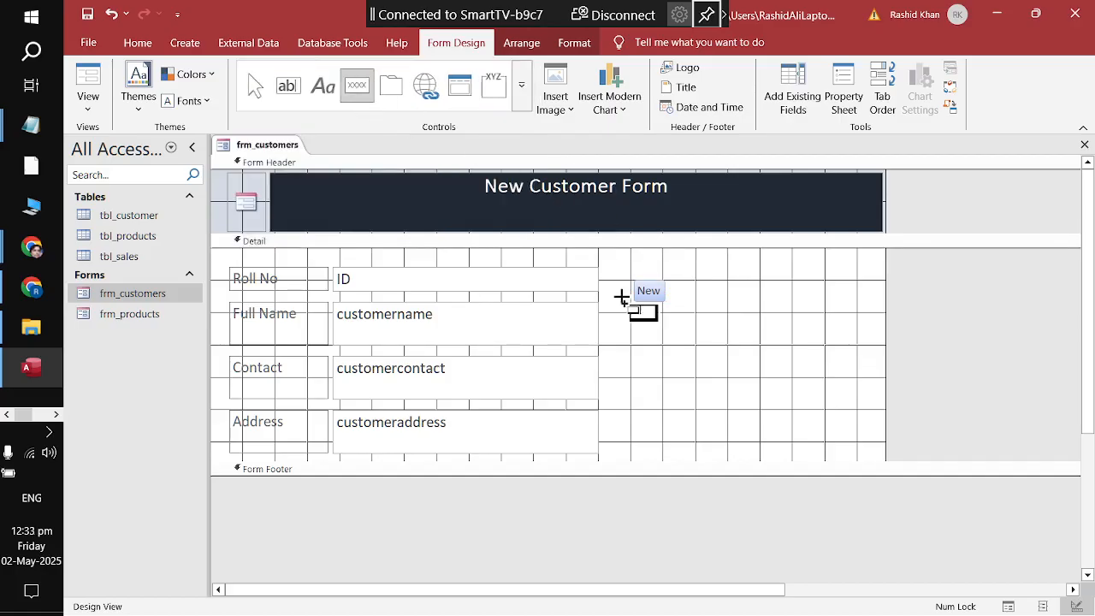
{"action": "left_click_drag", "start_coordinate": [632, 343], "coordinate": [733, 359]}
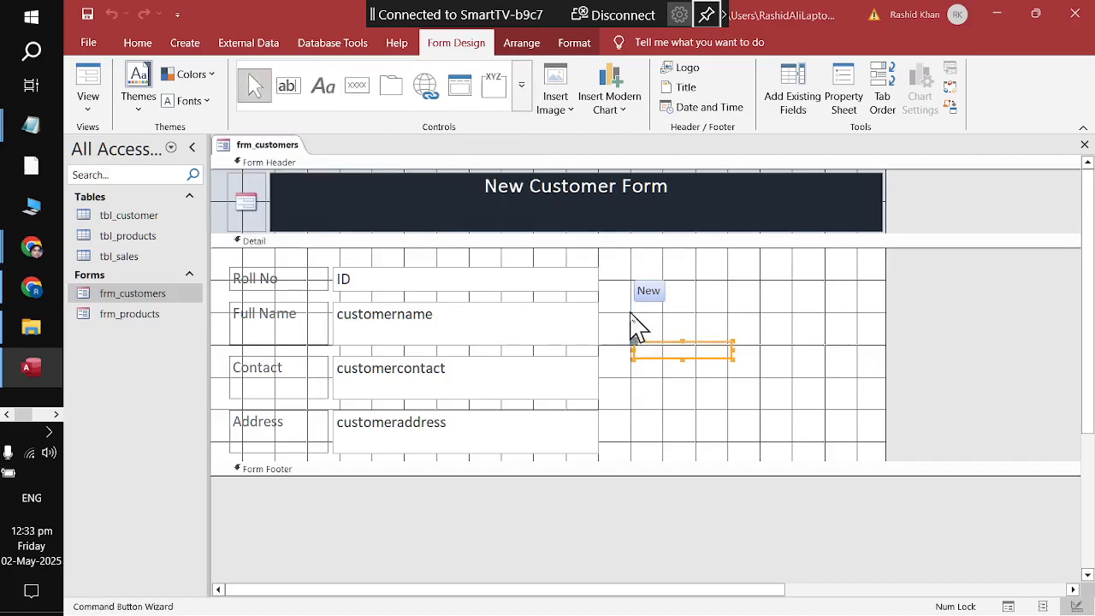
{"action": "left_click", "coordinate": [590, 248]}
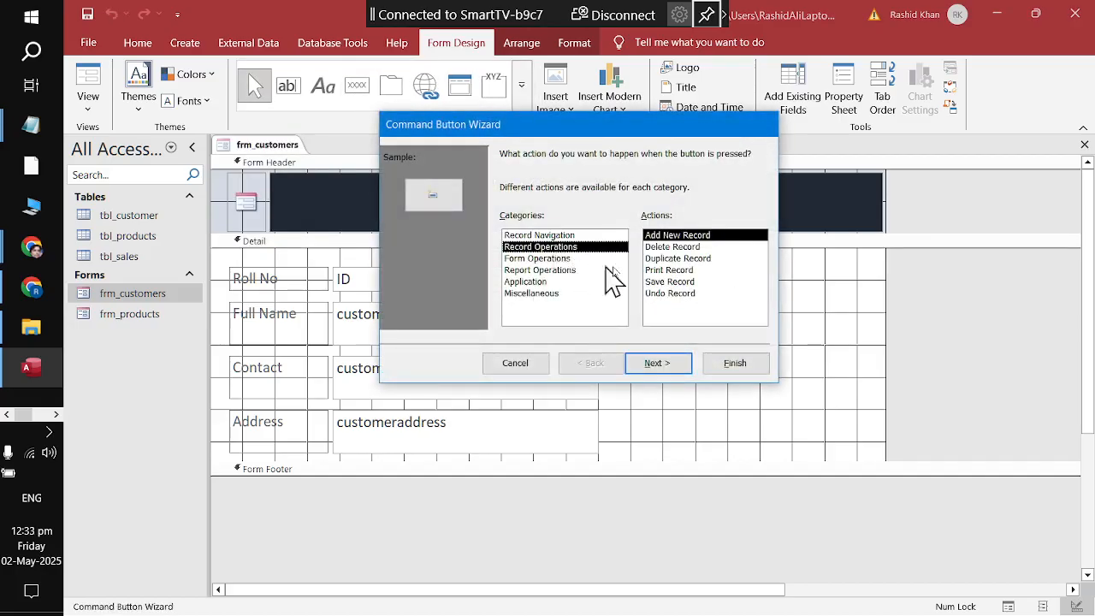
{"action": "left_click", "coordinate": [670, 282]}
{"action": "left_click", "coordinate": [655, 363]}
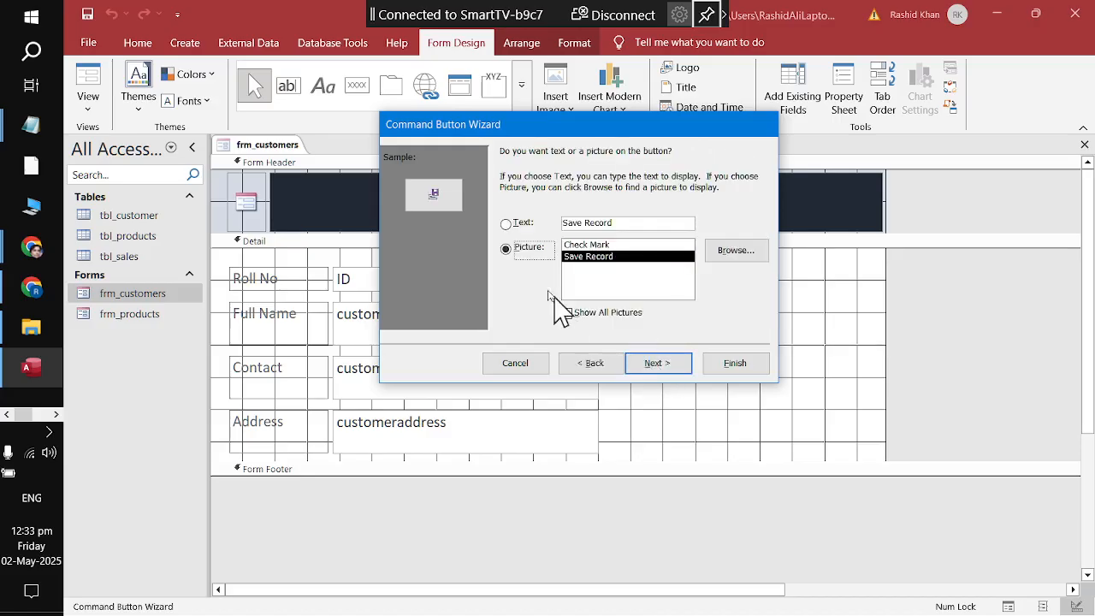
{"action": "left_click", "coordinate": [507, 223]}
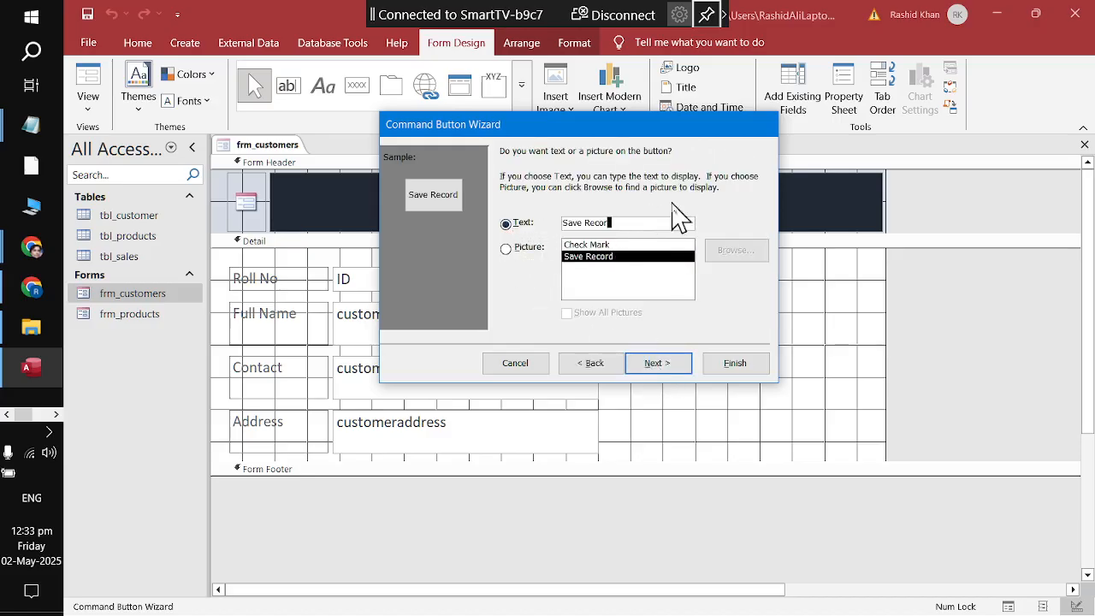
{"action": "key", "text": "BackSpace"}
{"action": "key", "text": "BackSpace"}
{"action": "key", "text": "BackSpace"}
{"action": "key", "text": "Return"}
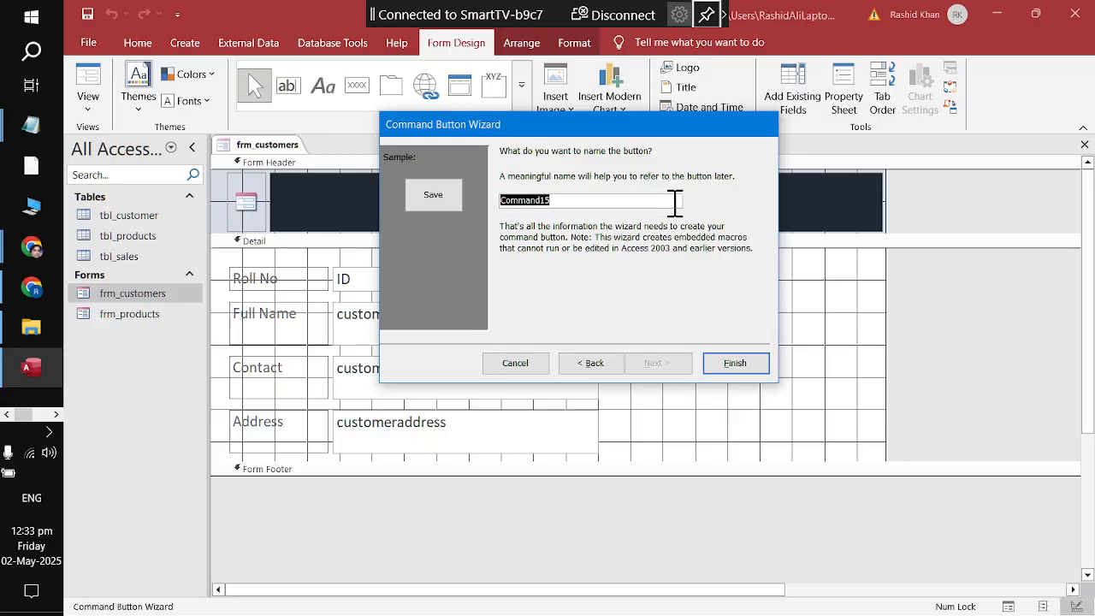
{"action": "key", "text": "Return"}
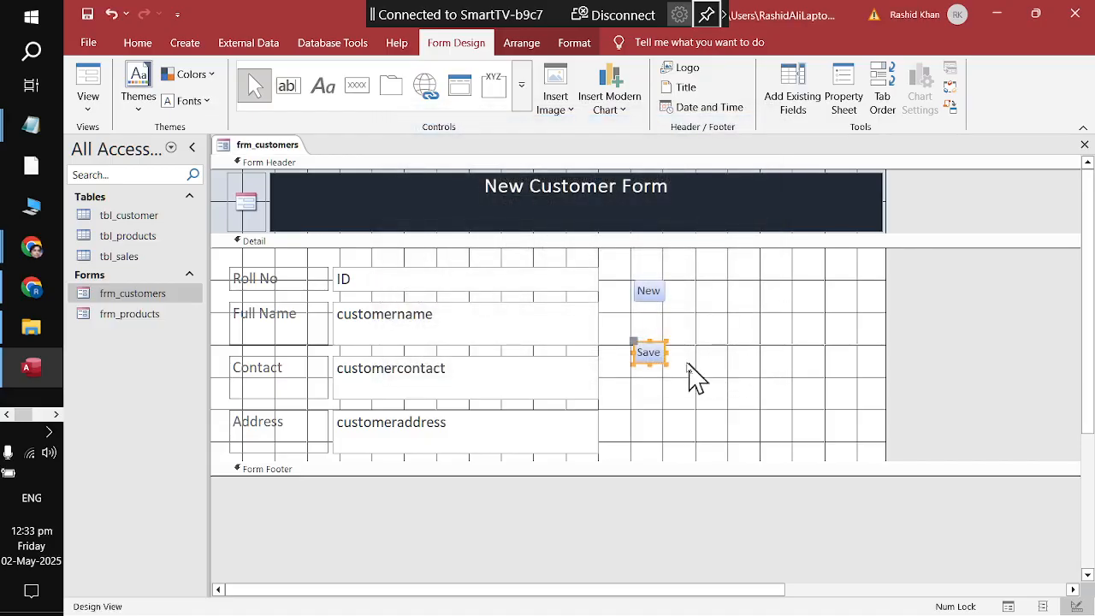
{"action": "left_click", "coordinate": [652, 380]}
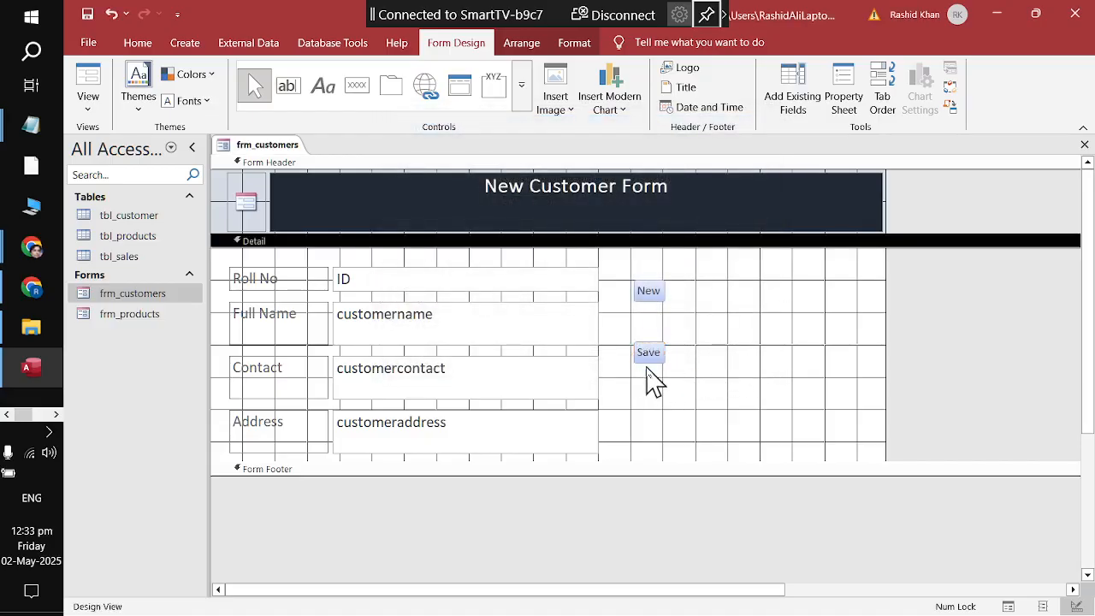
Step: Move the Save button up to sit just below the New button
{"action": "left_click_drag", "start_coordinate": [646, 360], "coordinate": [646, 329]}
{"action": "left_click", "coordinate": [710, 367]}
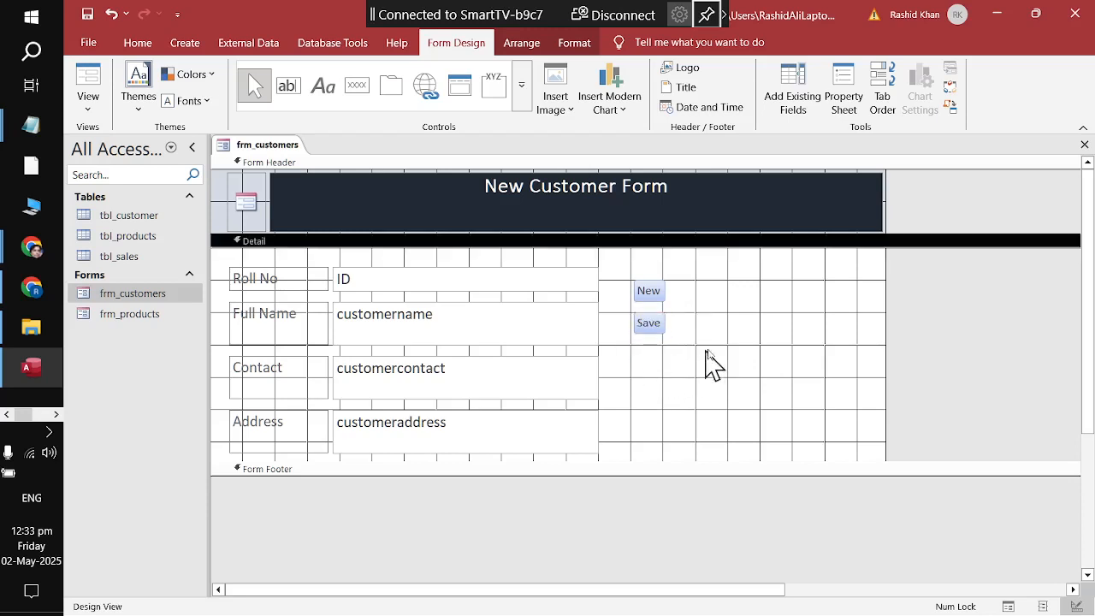
{"action": "left_click", "coordinate": [357, 86]}
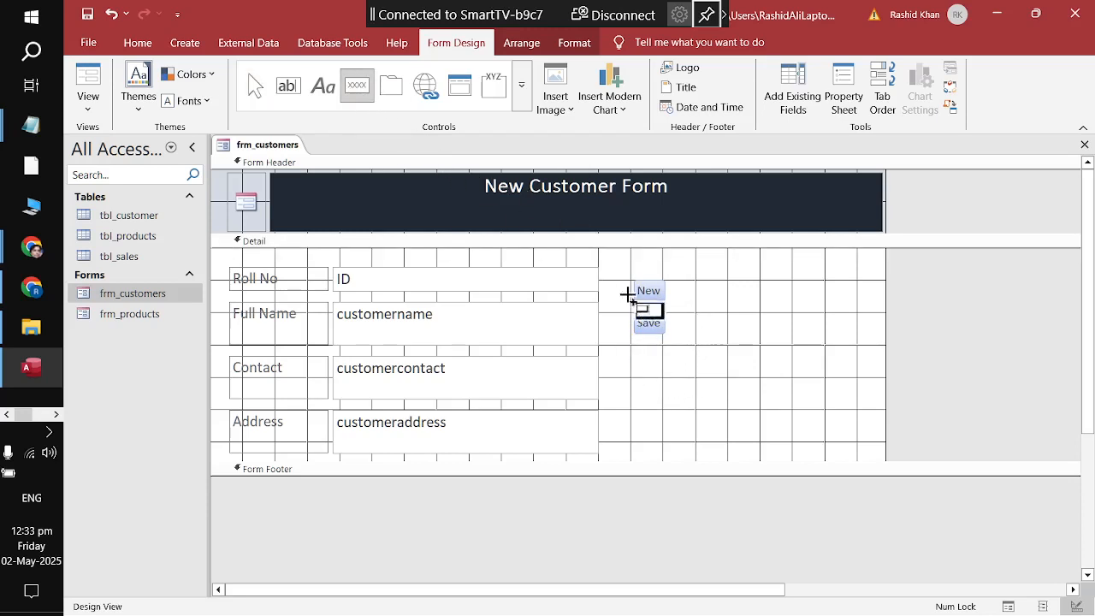
Step: Add a Go To First Record button captioned Move First to the right of New
{"action": "left_click", "coordinate": [721, 297]}
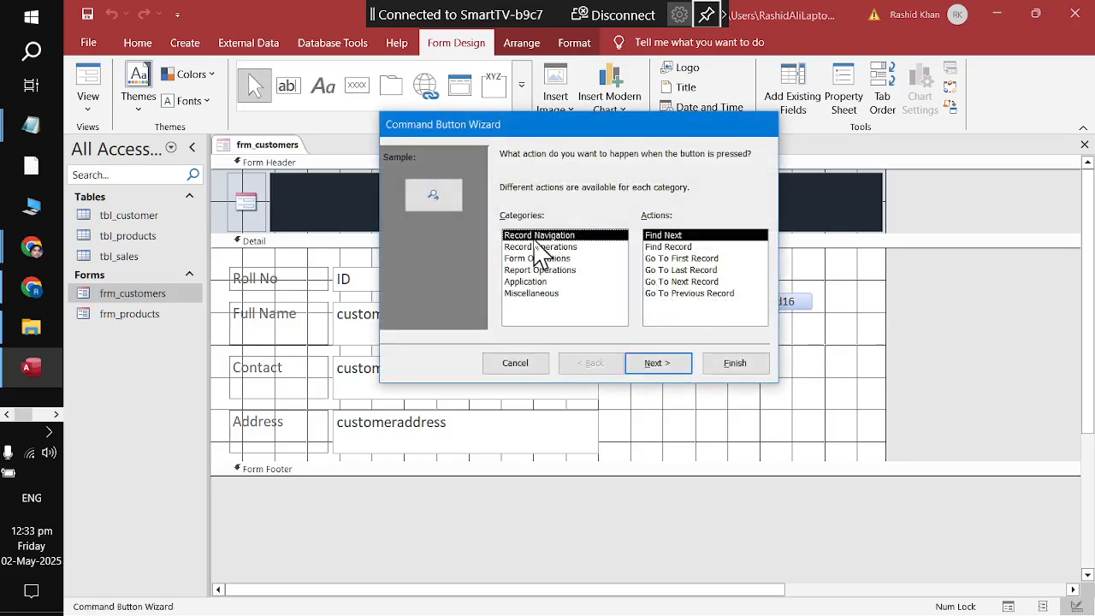
{"action": "left_click", "coordinate": [663, 259]}
{"action": "left_click", "coordinate": [669, 365]}
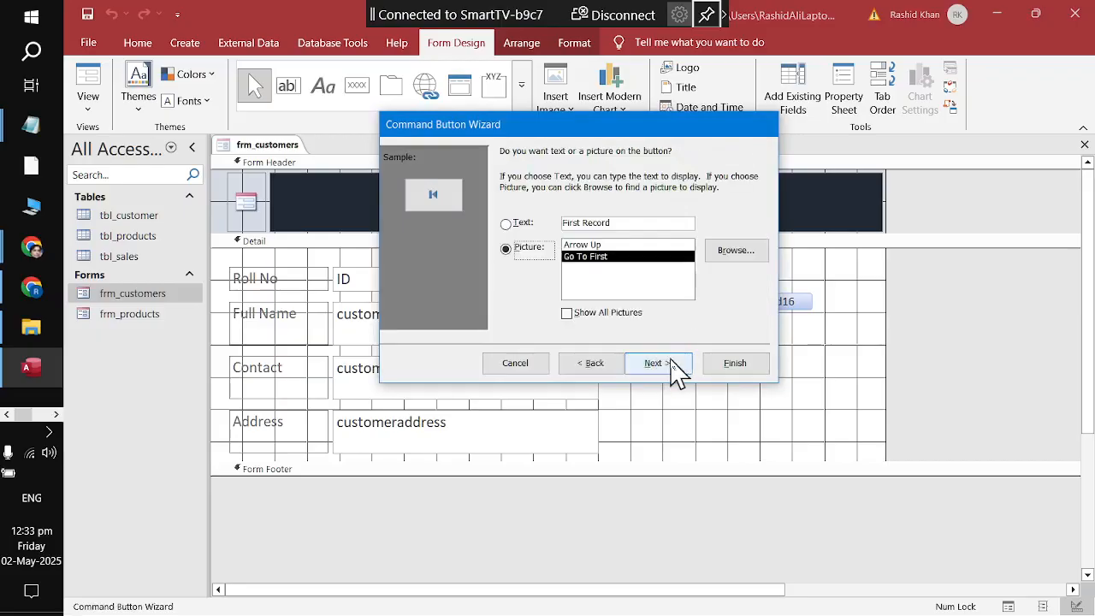
{"action": "left_click", "coordinate": [516, 228]}
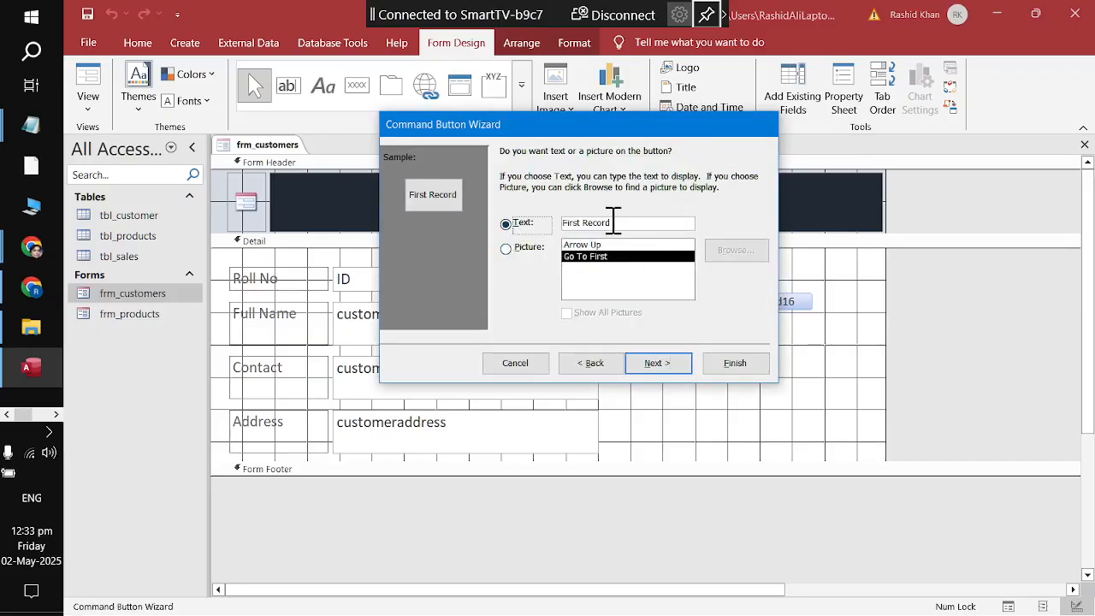
{"action": "left_click_drag", "start_coordinate": [614, 222], "coordinate": [567, 222]}
{"action": "key", "text": "BackSpace"}
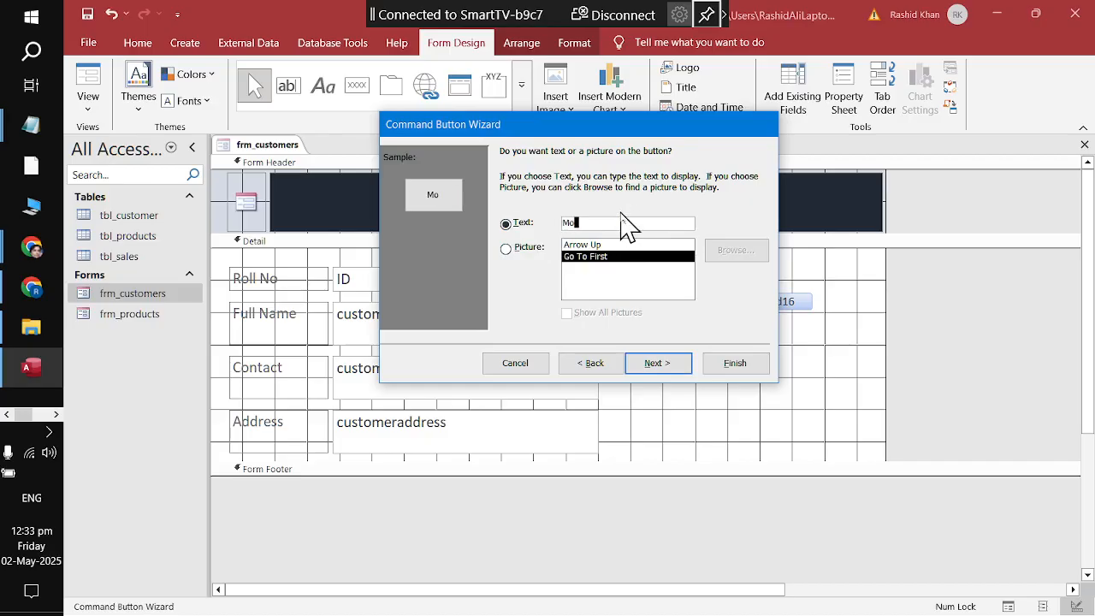
{"action": "type", "text": "Move First"}
{"action": "key", "text": "Return"}
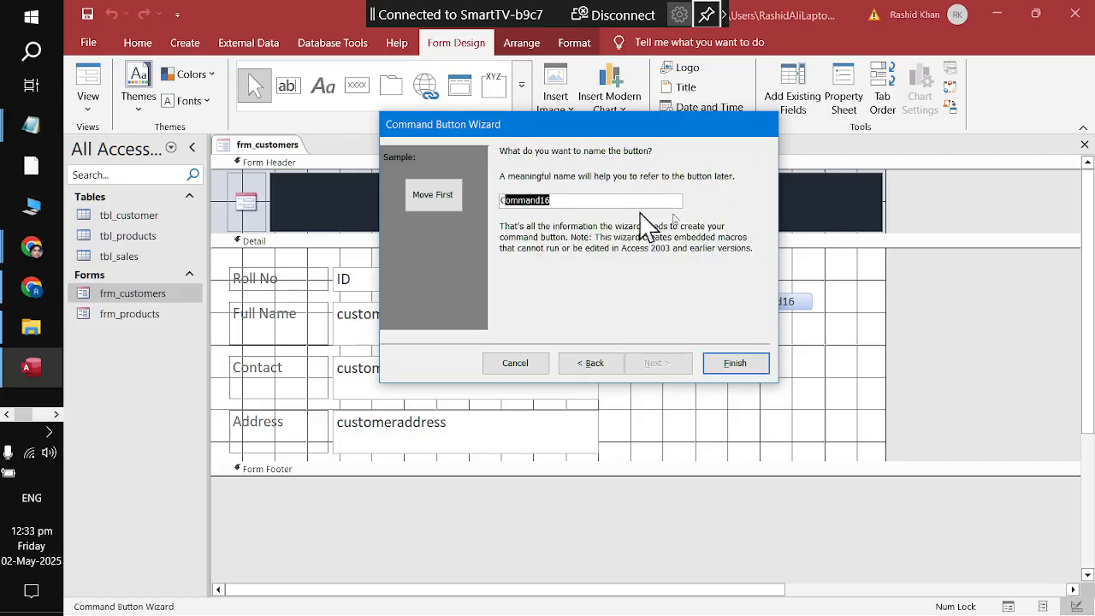
{"action": "left_click", "coordinate": [748, 368]}
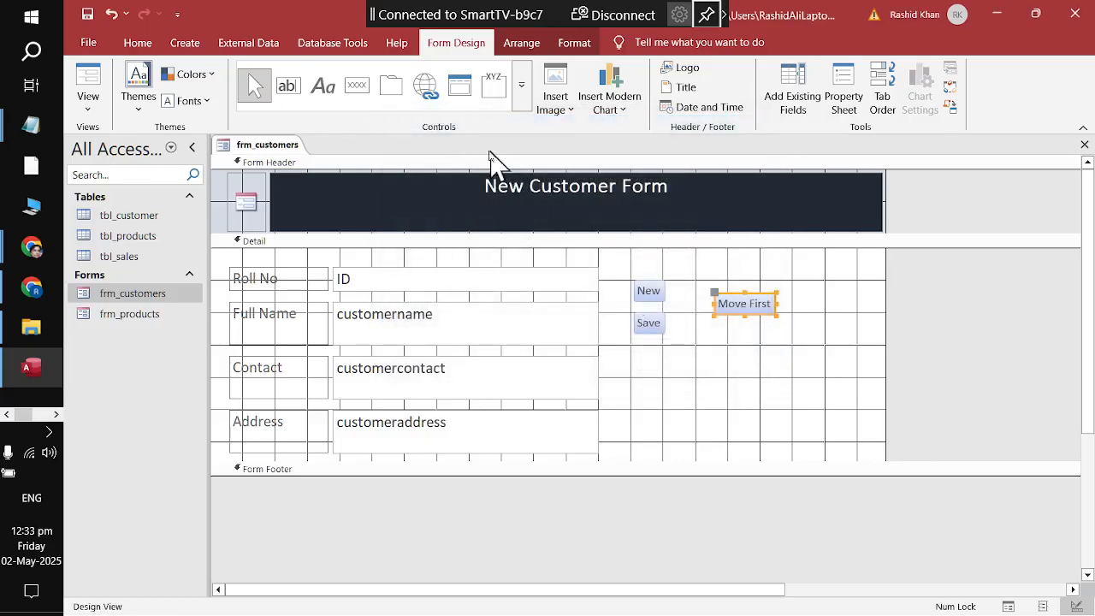
Step: Add a Go To Last Record button captioned Move Last beneath Move First
{"action": "left_click", "coordinate": [357, 85]}
{"action": "left_click_drag", "start_coordinate": [718, 340], "coordinate": [814, 360]}
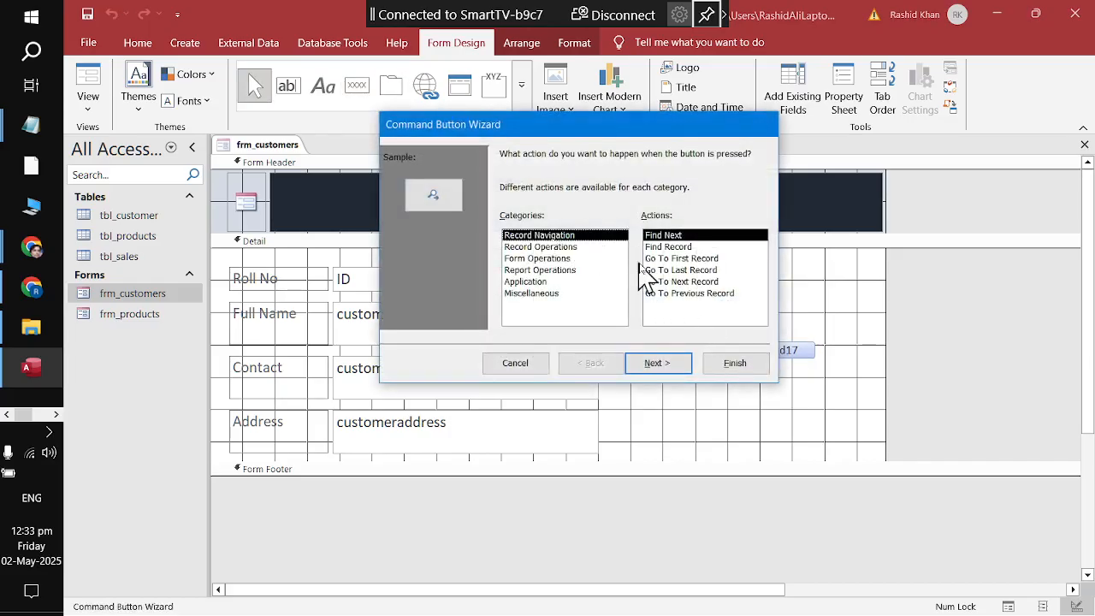
{"action": "left_click", "coordinate": [654, 270]}
{"action": "left_click", "coordinate": [671, 364]}
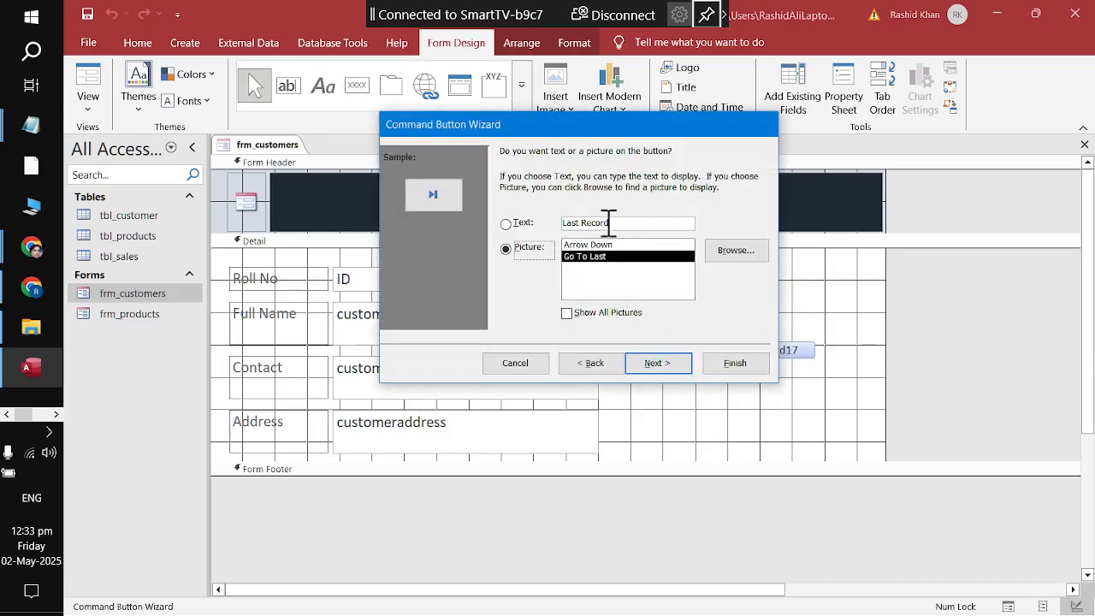
{"action": "left_click", "coordinate": [519, 224]}
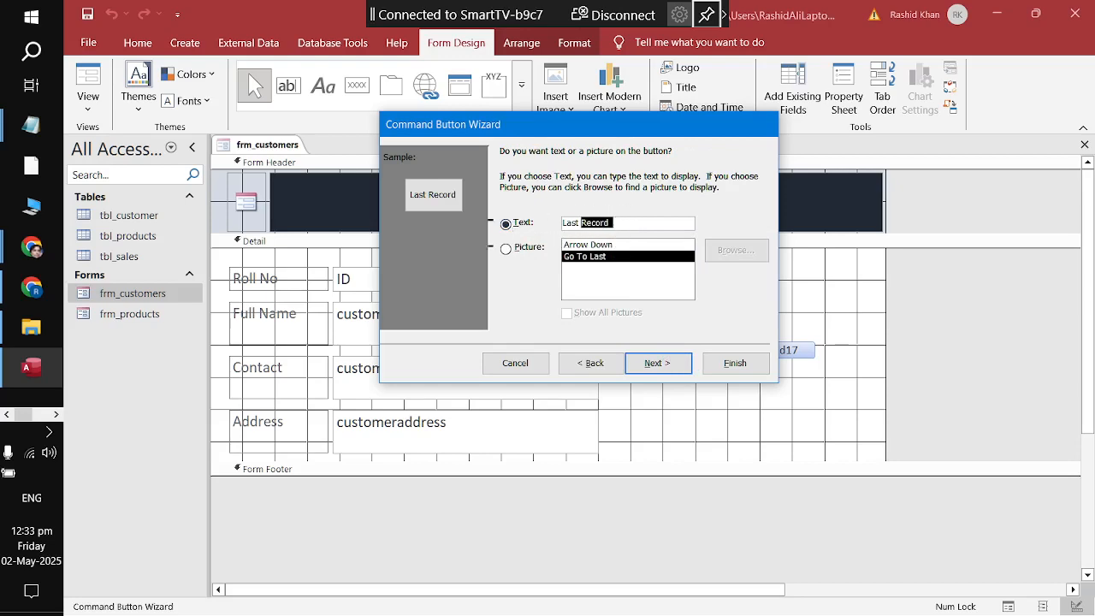
{"action": "type", "text": "Move Last"}
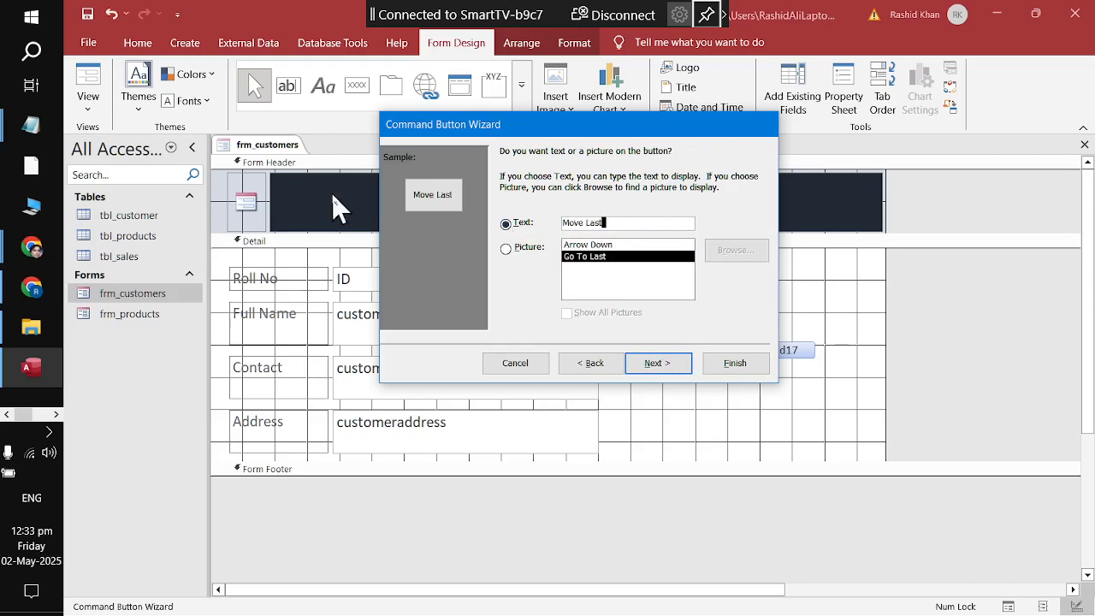
{"action": "key", "text": "Return"}
{"action": "key", "text": "Return"}
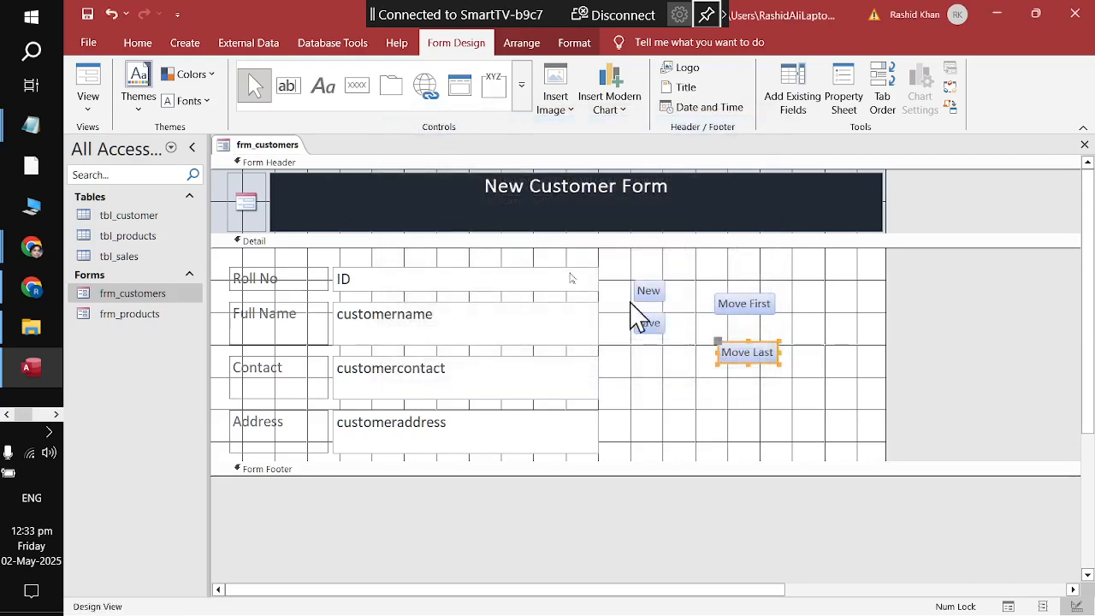
{"action": "left_click", "coordinate": [357, 85]}
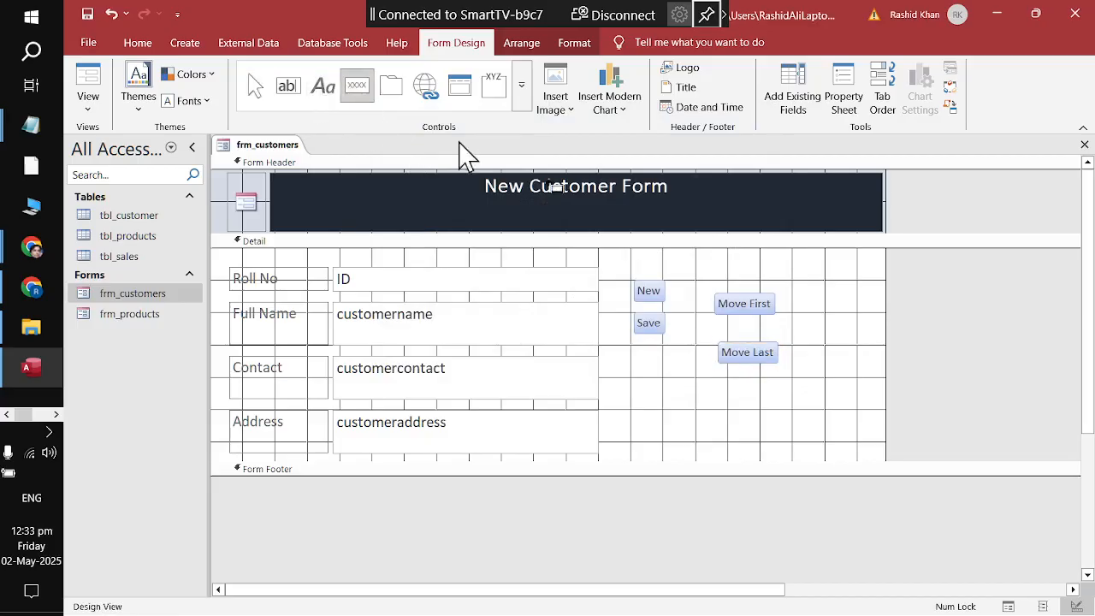
{"action": "left_click", "coordinate": [797, 307]}
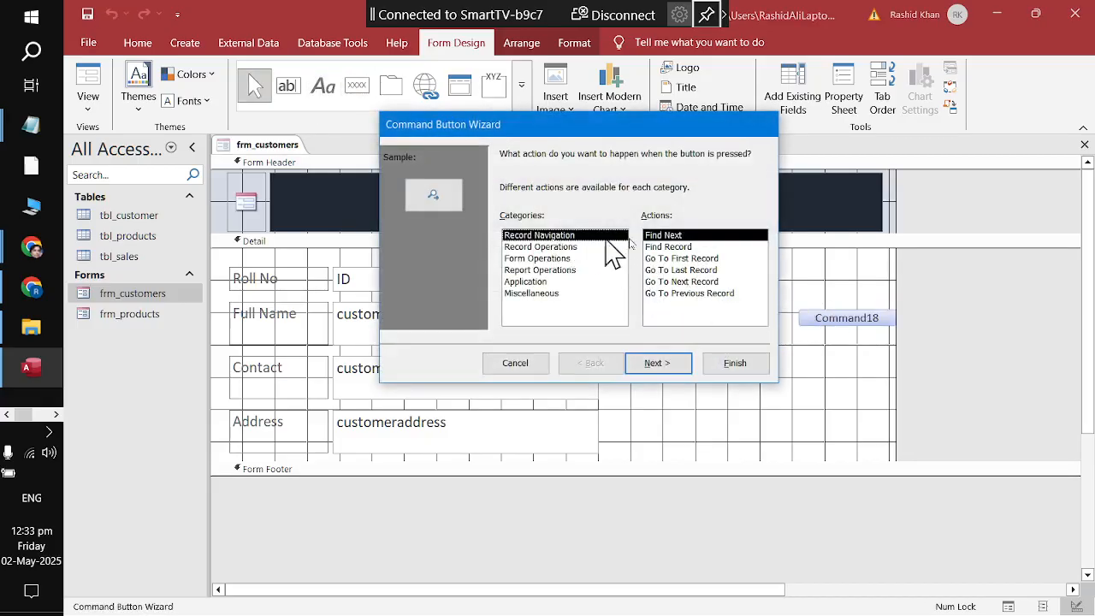
Step: Finish the Next button with the Go To Next Record action and caption 'Next'
{"action": "left_click", "coordinate": [668, 281]}
{"action": "left_click", "coordinate": [655, 363]}
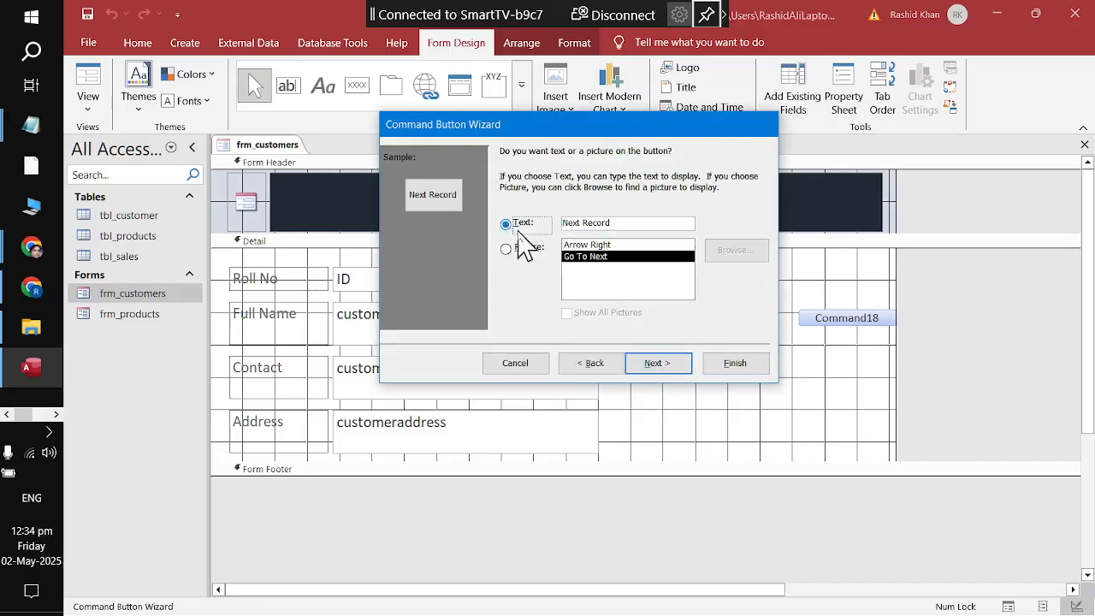
{"action": "left_click_drag", "start_coordinate": [616, 223], "coordinate": [397, 221]}
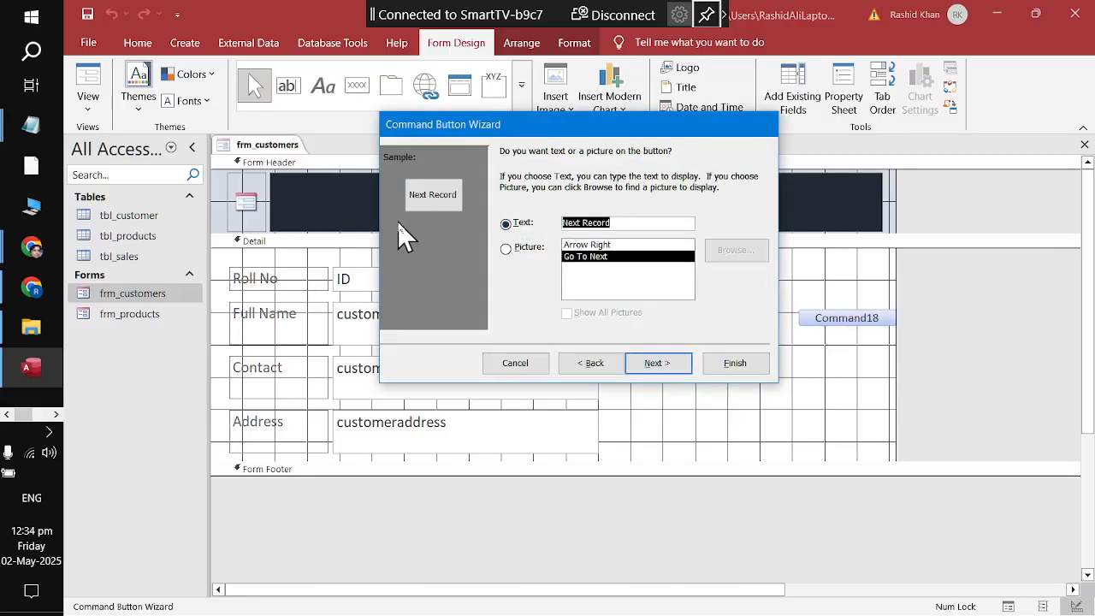
{"action": "type", "text": "Next"}
{"action": "key", "text": "Return"}
{"action": "key", "text": "Return"}
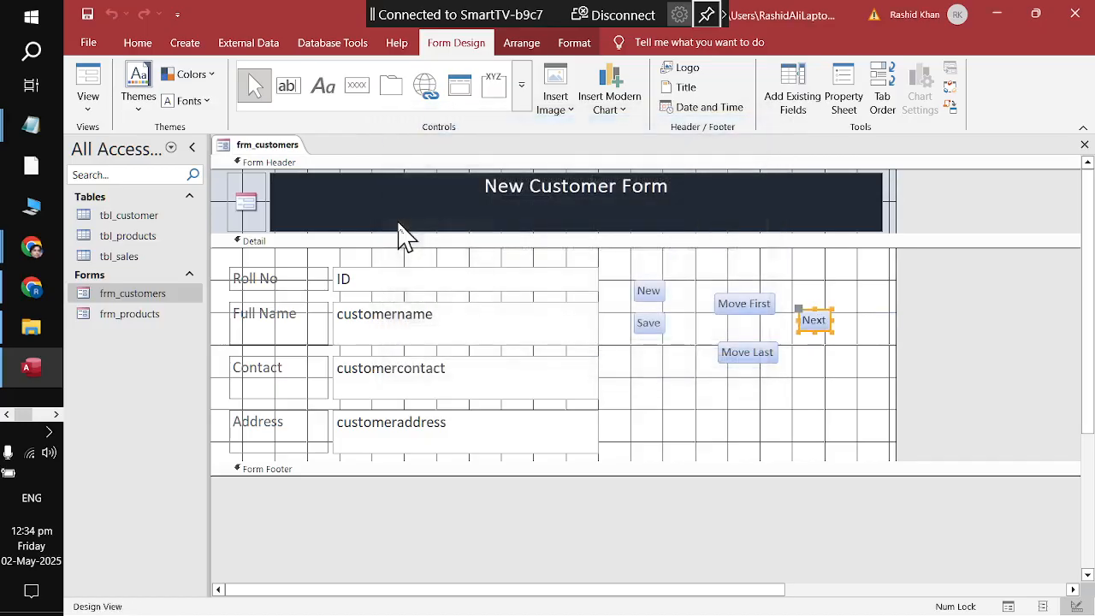
Step: Add a button below Next using Record Navigation > Go To Previous Record, captioned 'Previous'
{"action": "left_click", "coordinate": [360, 92]}
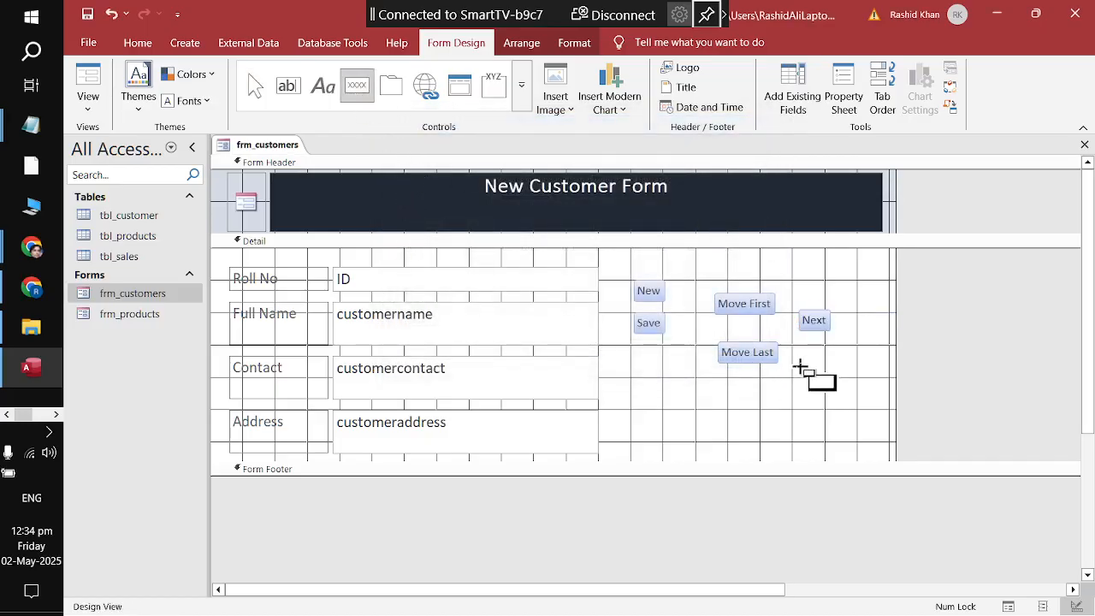
{"action": "left_click", "coordinate": [799, 369]}
{"action": "left_click", "coordinate": [568, 247]}
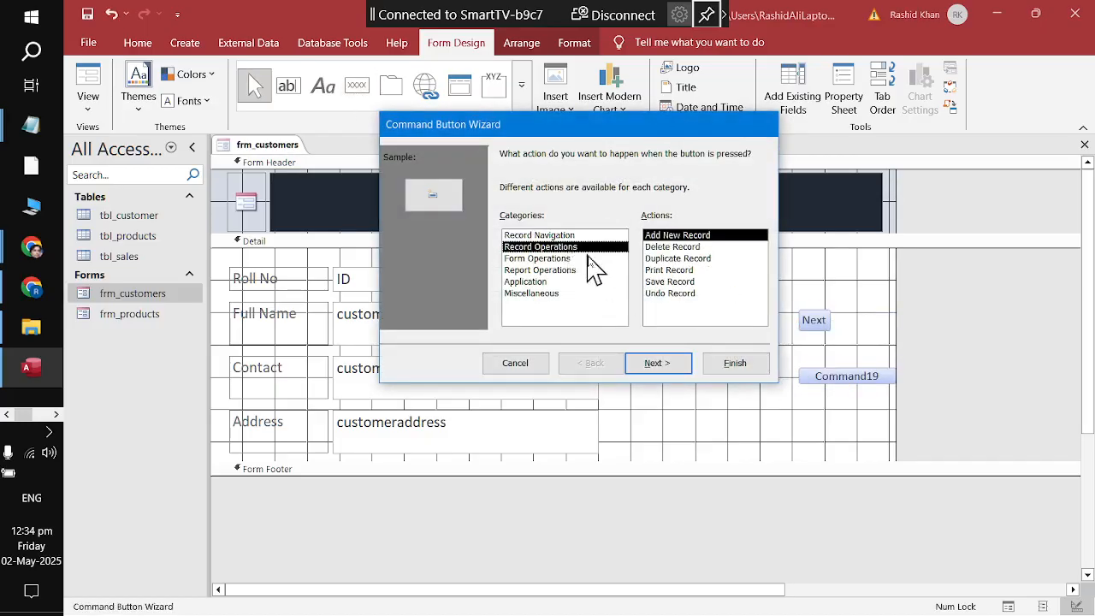
{"action": "left_click", "coordinate": [537, 237]}
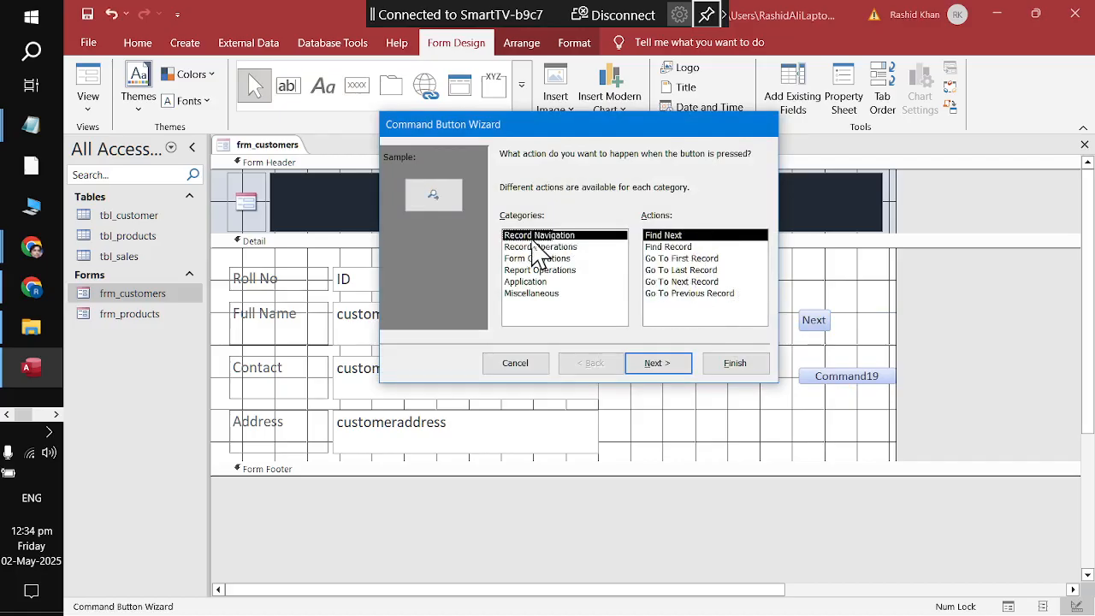
{"action": "left_click", "coordinate": [709, 294]}
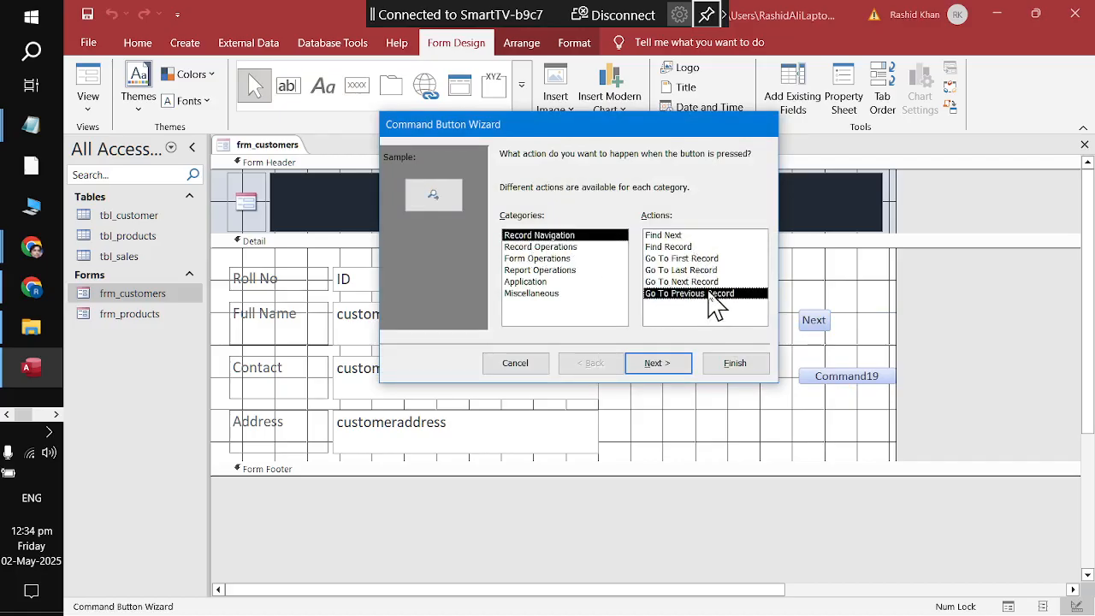
{"action": "left_click", "coordinate": [672, 364]}
{"action": "left_click", "coordinate": [517, 224]}
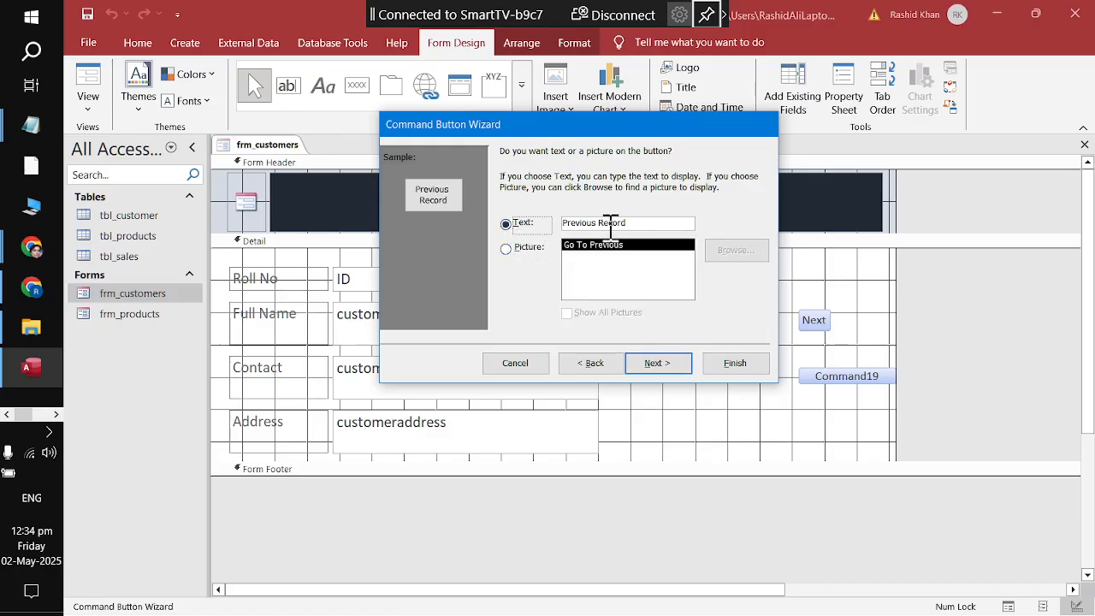
{"action": "key", "text": "BackSpace"}
{"action": "key", "text": "BackSpace"}
{"action": "key", "text": "BackSpace"}
{"action": "key", "text": "BackSpace"}
{"action": "key", "text": "BackSpace"}
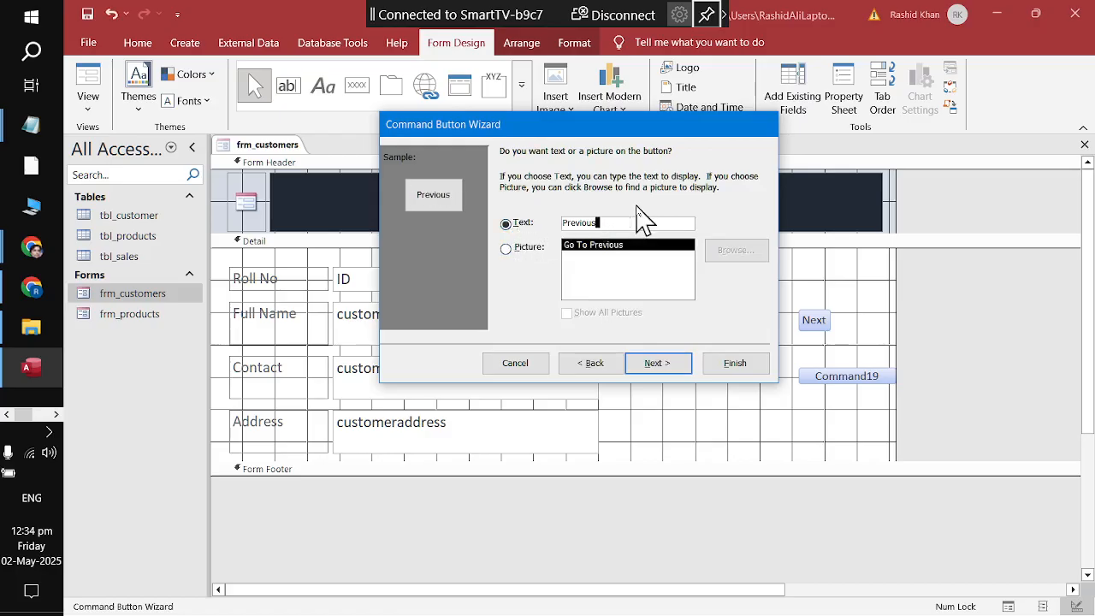
{"action": "key", "text": "Return"}
{"action": "key", "text": "Return"}
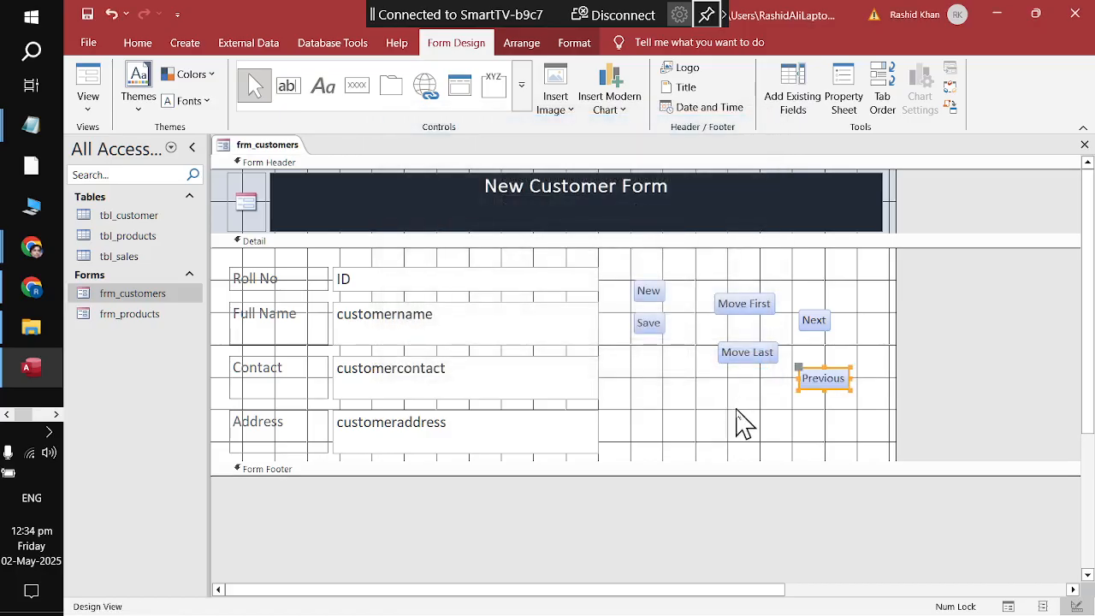
{"action": "left_click", "coordinate": [743, 421]}
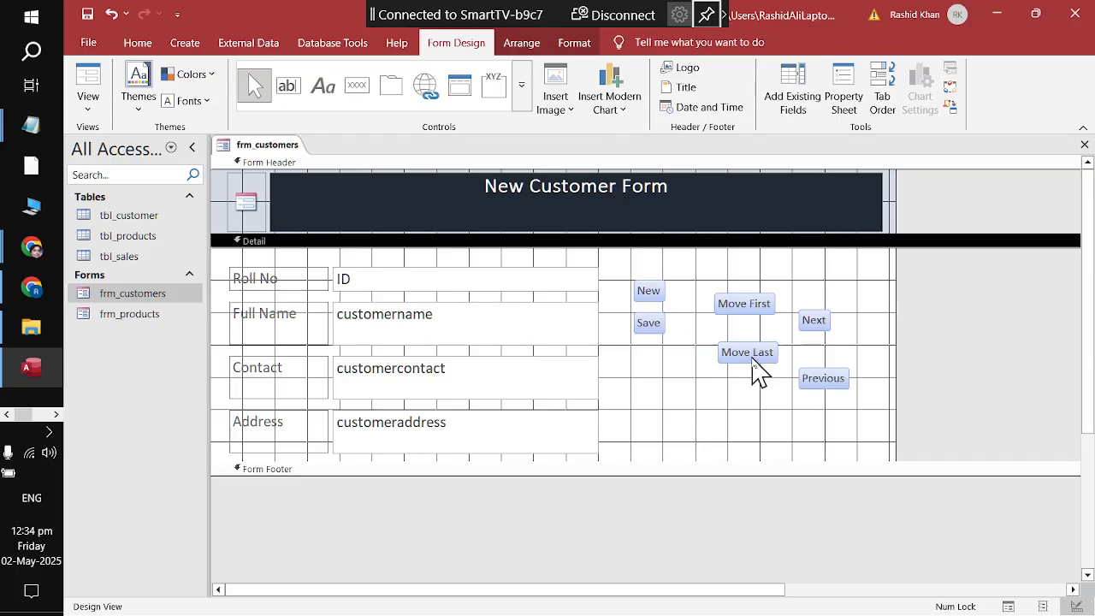
Step: Drag the New button's right edge so it becomes longer than the Save button
{"action": "left_click", "coordinate": [652, 294]}
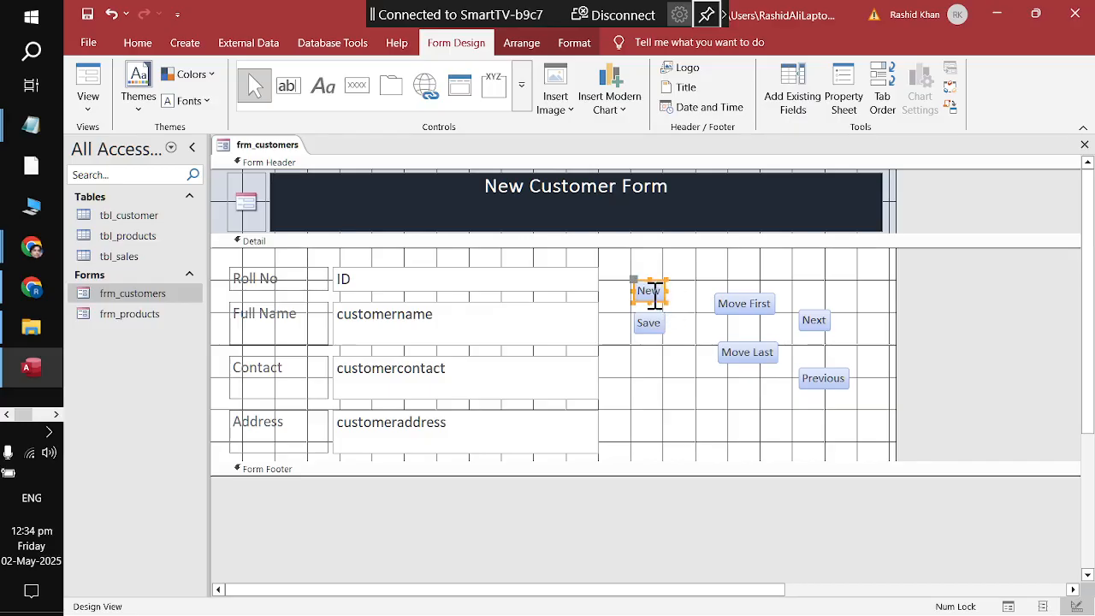
{"action": "left_click_drag", "start_coordinate": [663, 290], "coordinate": [693, 293]}
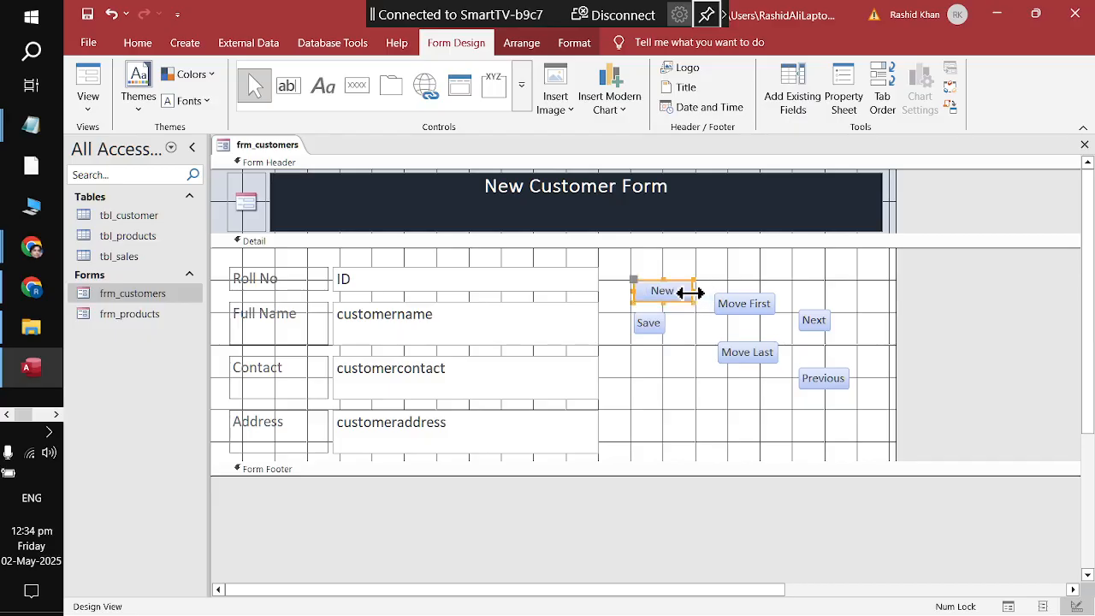
{"action": "left_click", "coordinate": [695, 427]}
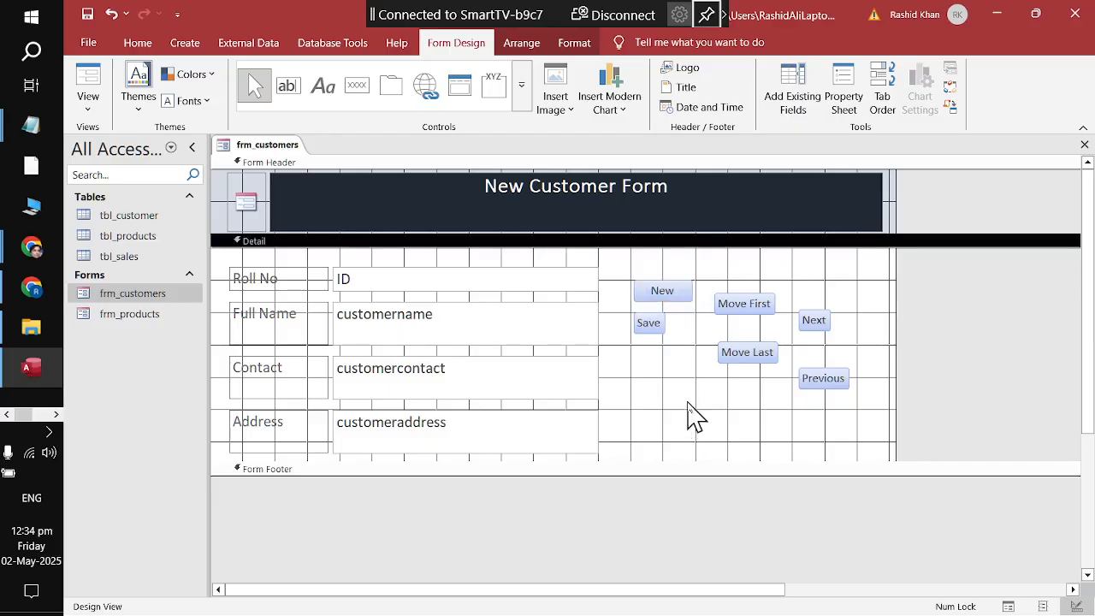
Step: Set the caption font size of all six navigation buttons to 12 pt
{"action": "left_click_drag", "start_coordinate": [621, 275], "coordinate": [864, 420]}
{"action": "left_click", "coordinate": [579, 45]}
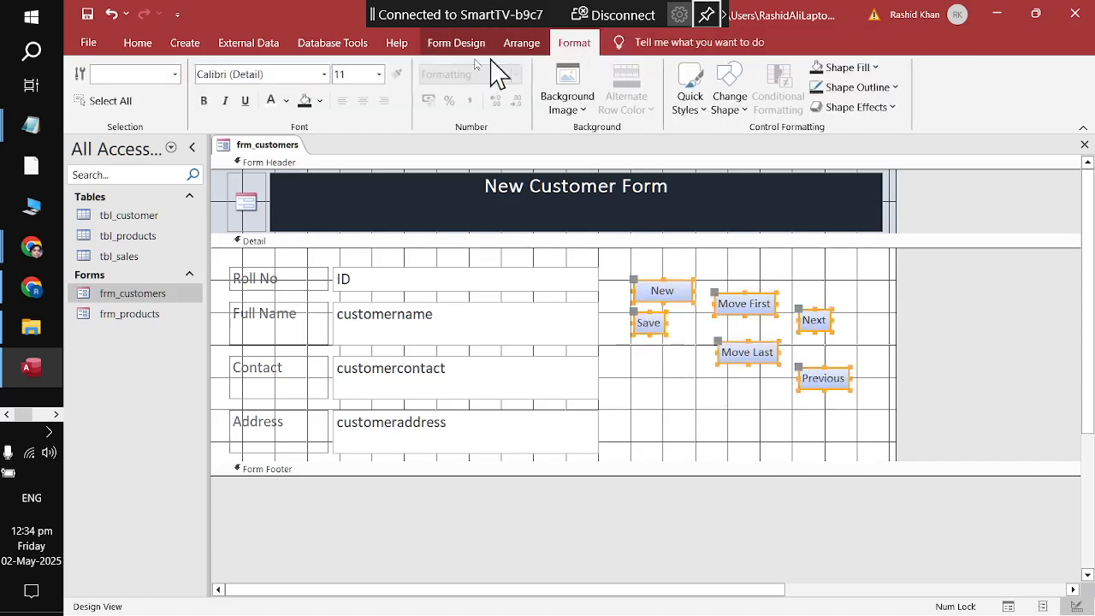
{"action": "left_click", "coordinate": [379, 75]}
{"action": "left_click", "coordinate": [368, 159]}
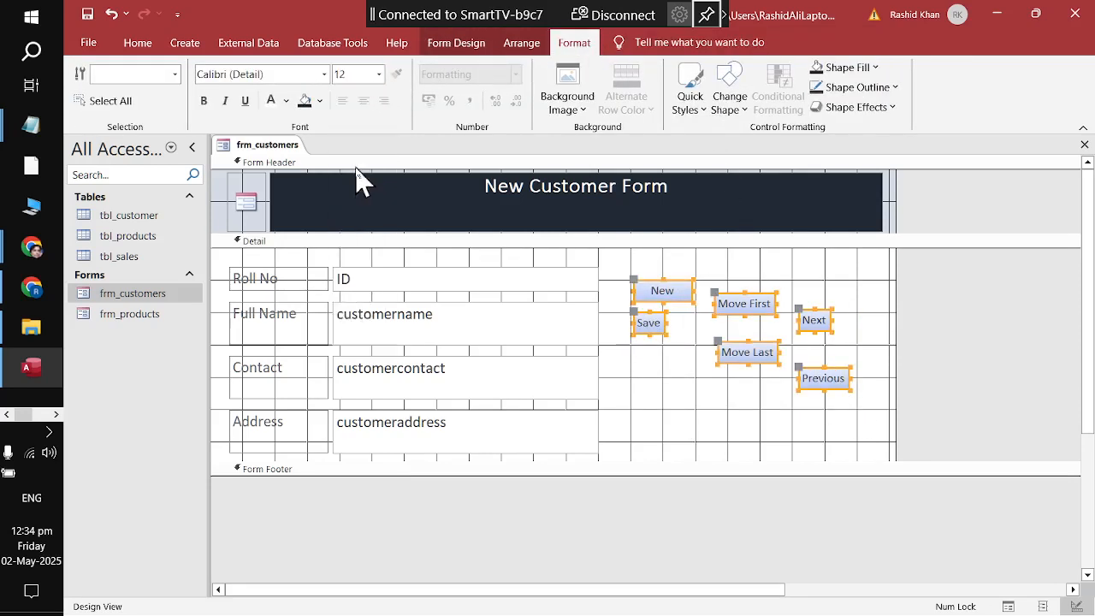
{"action": "left_click", "coordinate": [665, 399]}
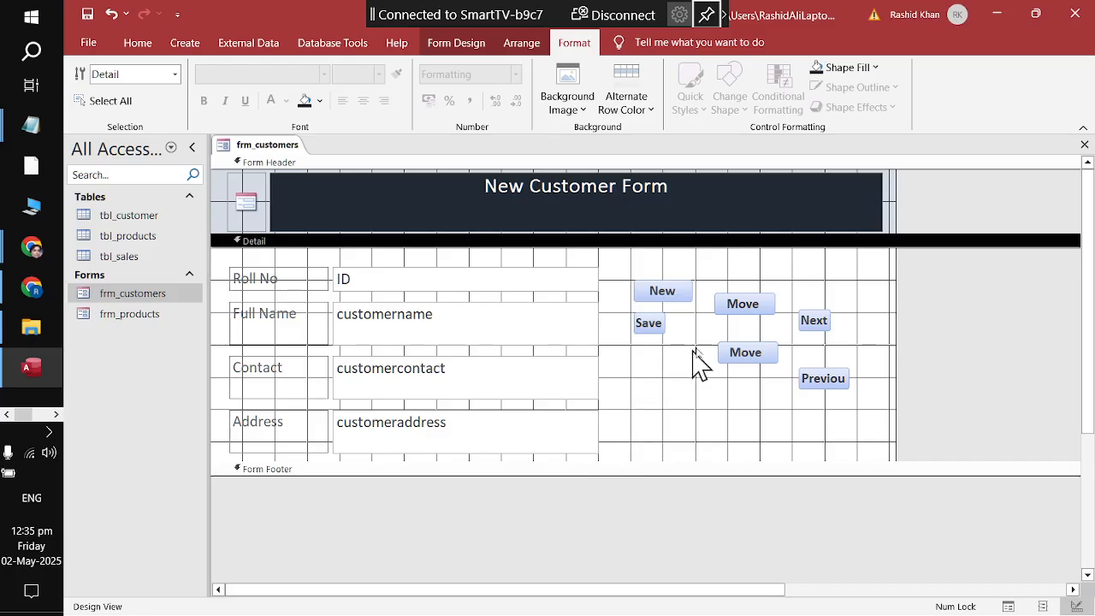
Step: Widen the Move First button and shorten its caption to 'First'
{"action": "left_click", "coordinate": [741, 310]}
{"action": "left_click", "coordinate": [816, 320]}
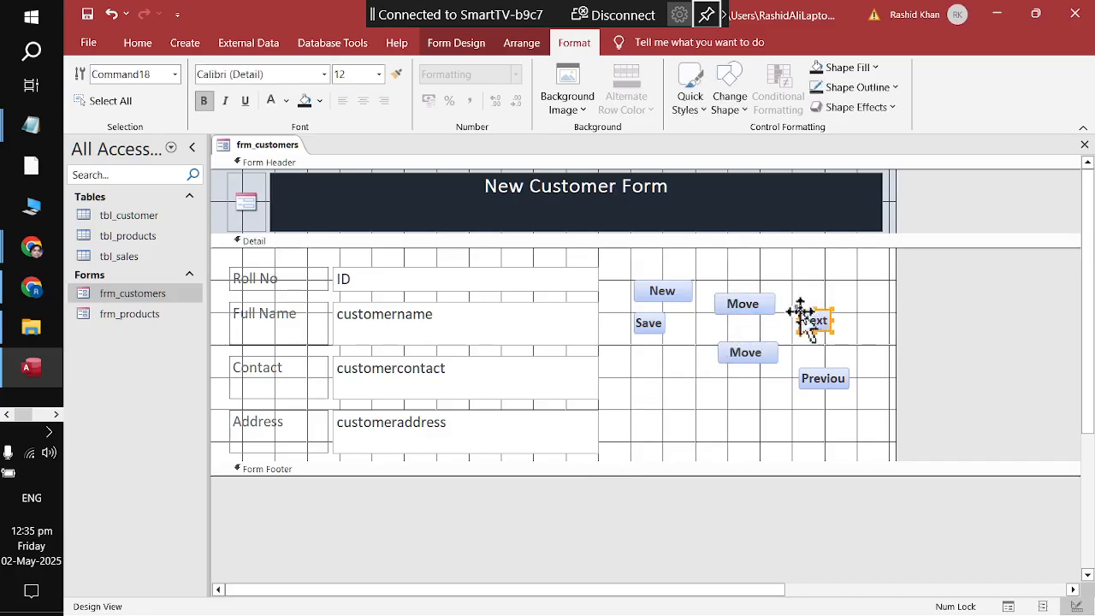
{"action": "left_click", "coordinate": [774, 309]}
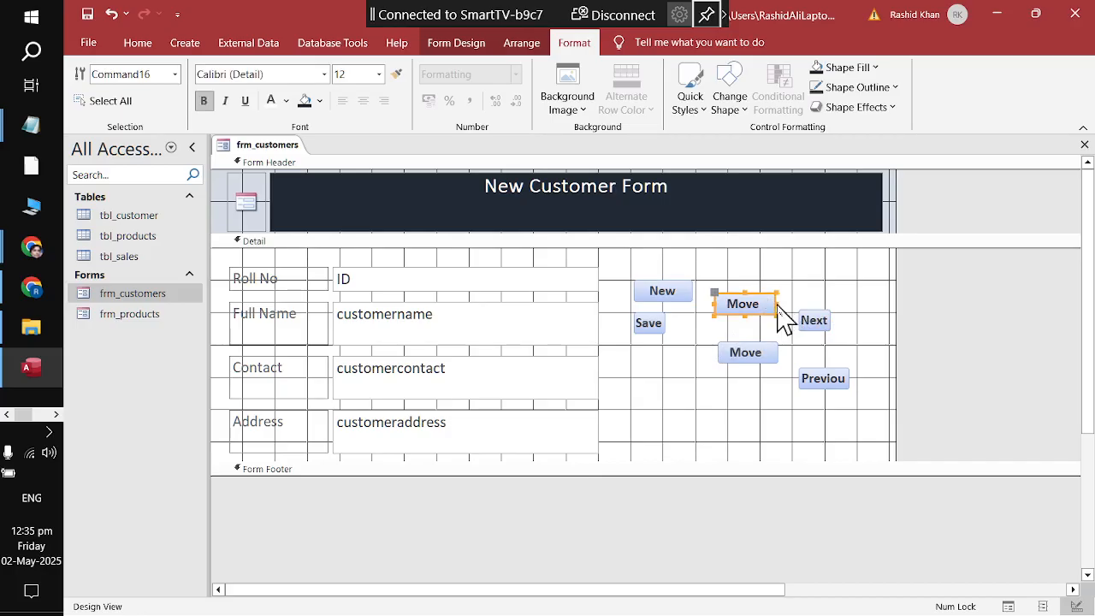
{"action": "left_click_drag", "start_coordinate": [777, 304], "coordinate": [800, 305]}
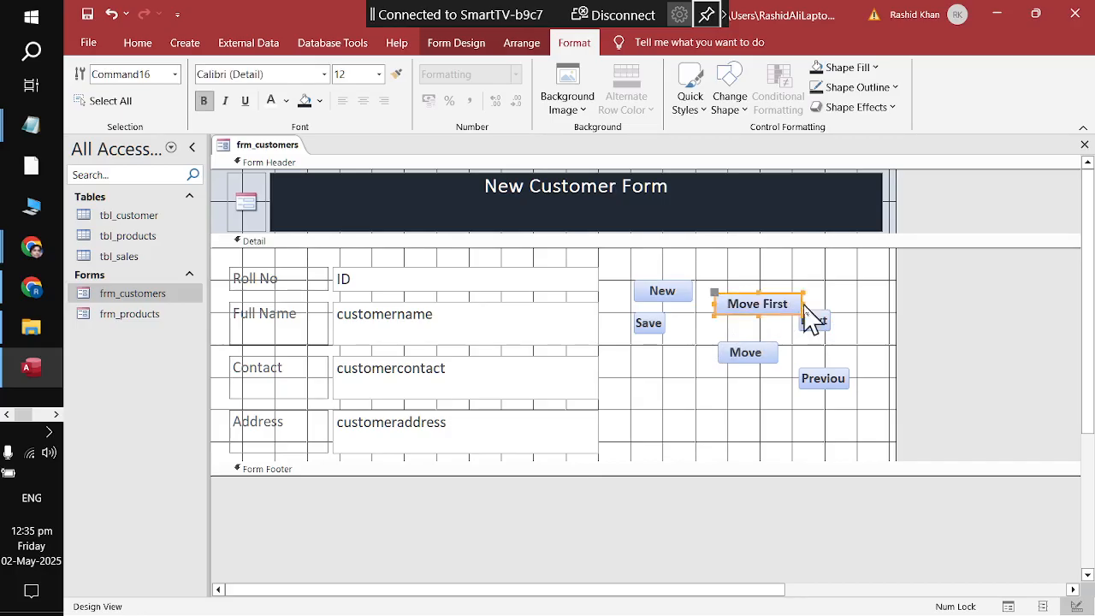
{"action": "left_click", "coordinate": [740, 403]}
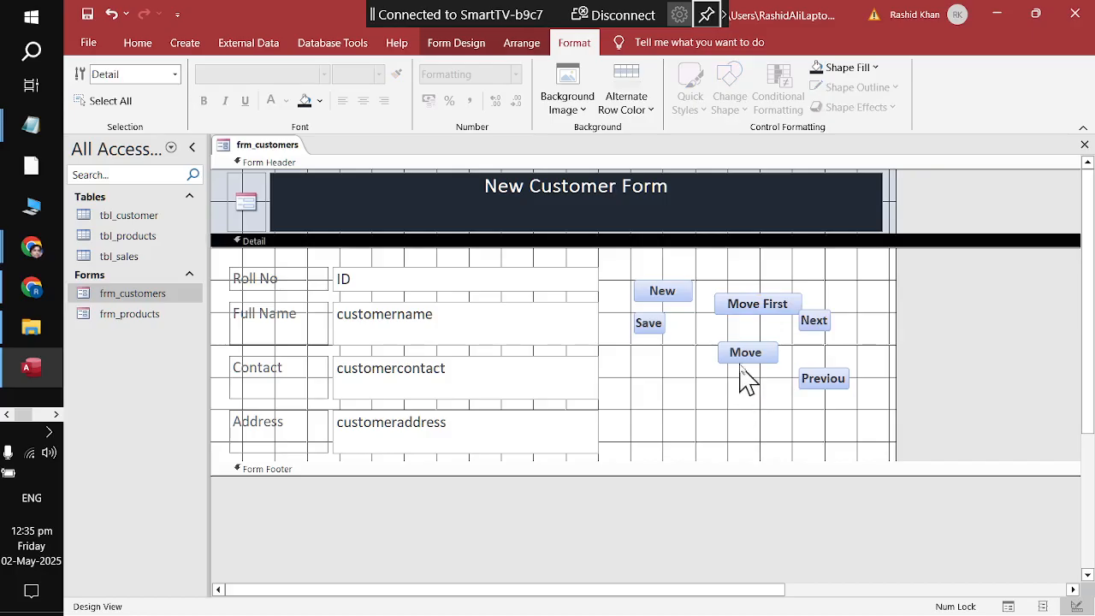
{"action": "left_click", "coordinate": [762, 303]}
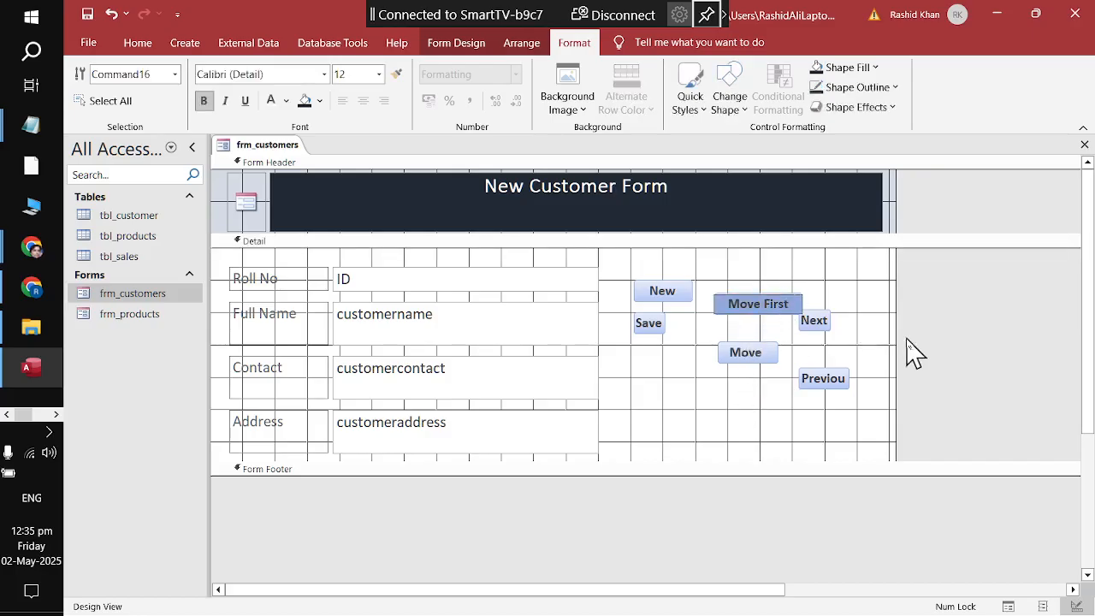
{"action": "key", "text": "BackSpace"}
{"action": "key", "text": "BackSpace"}
{"action": "key", "text": "BackSpace"}
{"action": "key", "text": "BackSpace"}
{"action": "key", "text": "BackSpace"}
{"action": "left_click", "coordinate": [723, 402]}
Step: Widen the Move Last button and shorten its caption to 'Last'
{"action": "left_click", "coordinate": [745, 358]}
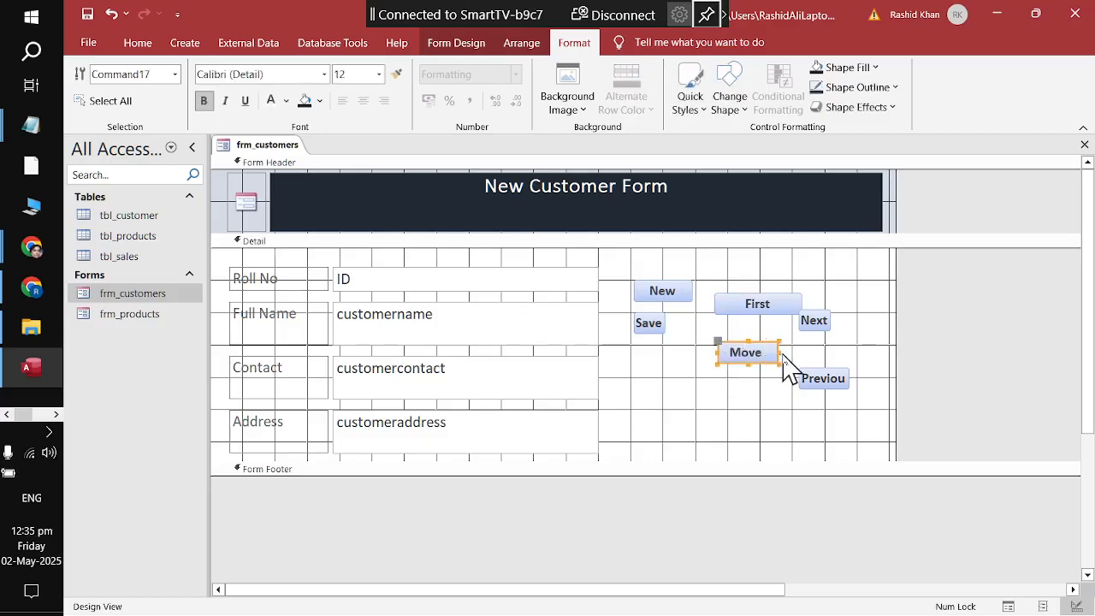
{"action": "left_click_drag", "start_coordinate": [780, 352], "coordinate": [840, 352]}
{"action": "left_click", "coordinate": [794, 353]}
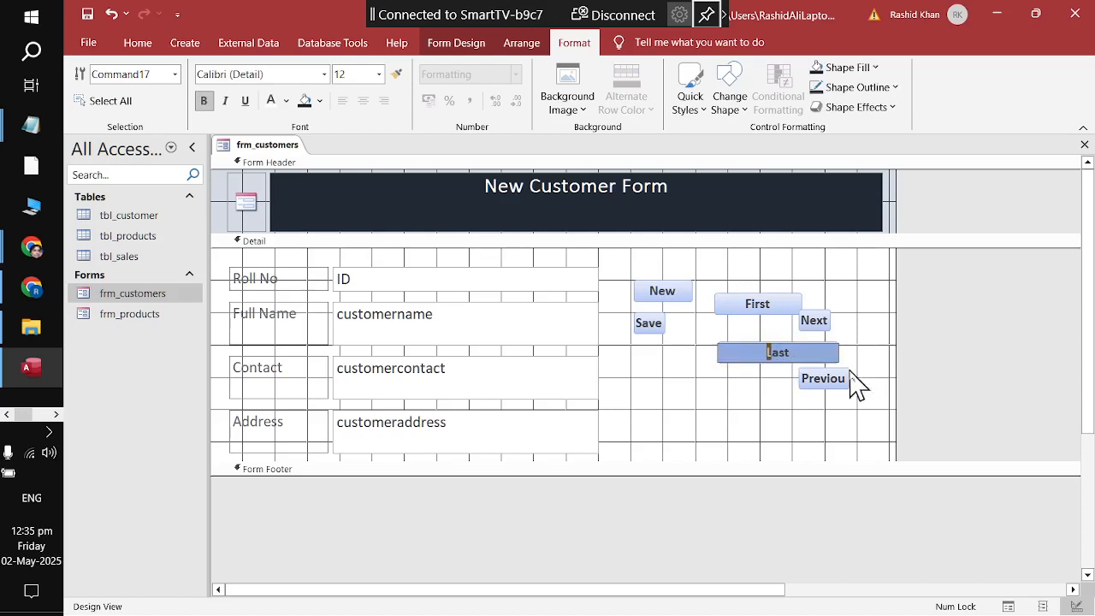
{"action": "left_click", "coordinate": [749, 419]}
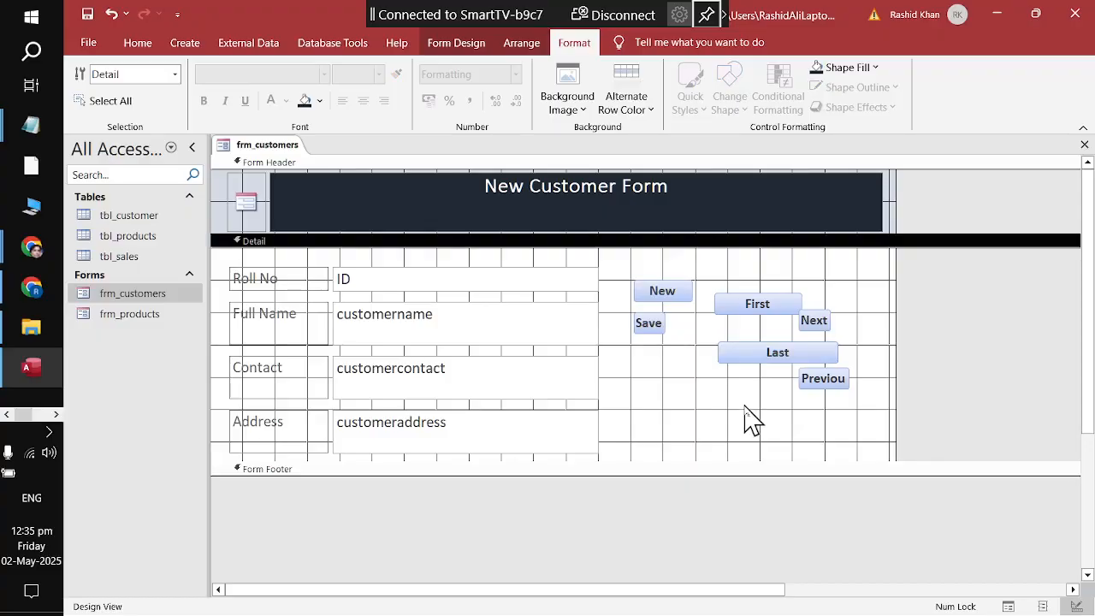
{"action": "left_click_drag", "start_coordinate": [631, 266], "coordinate": [890, 440]}
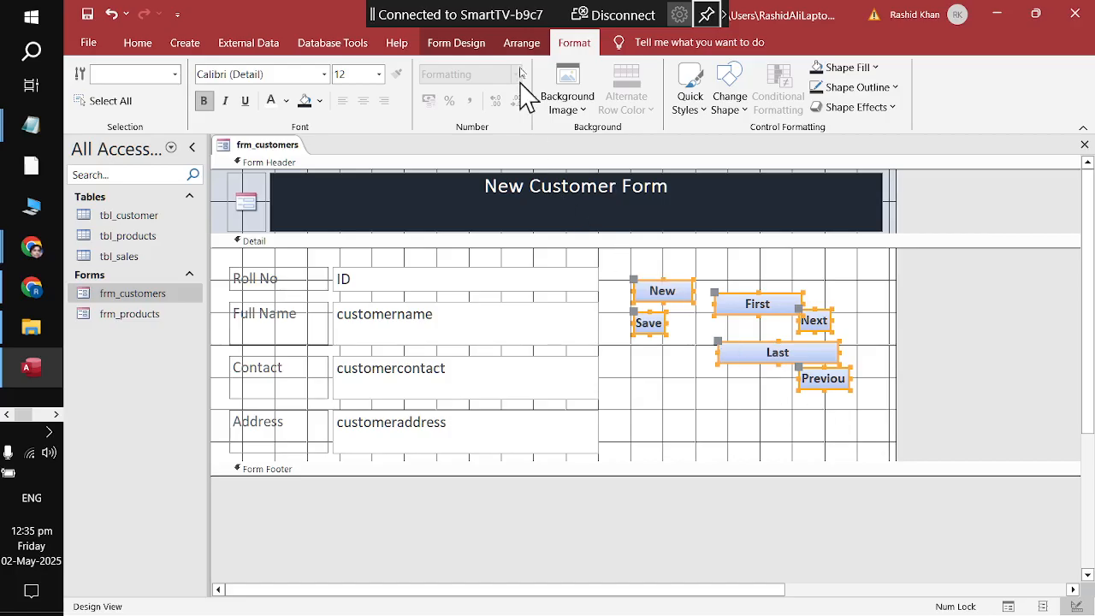
Step: Try the Arrange > Size/Space options on the six buttons, finishing with To Widest
{"action": "left_click", "coordinate": [523, 44]}
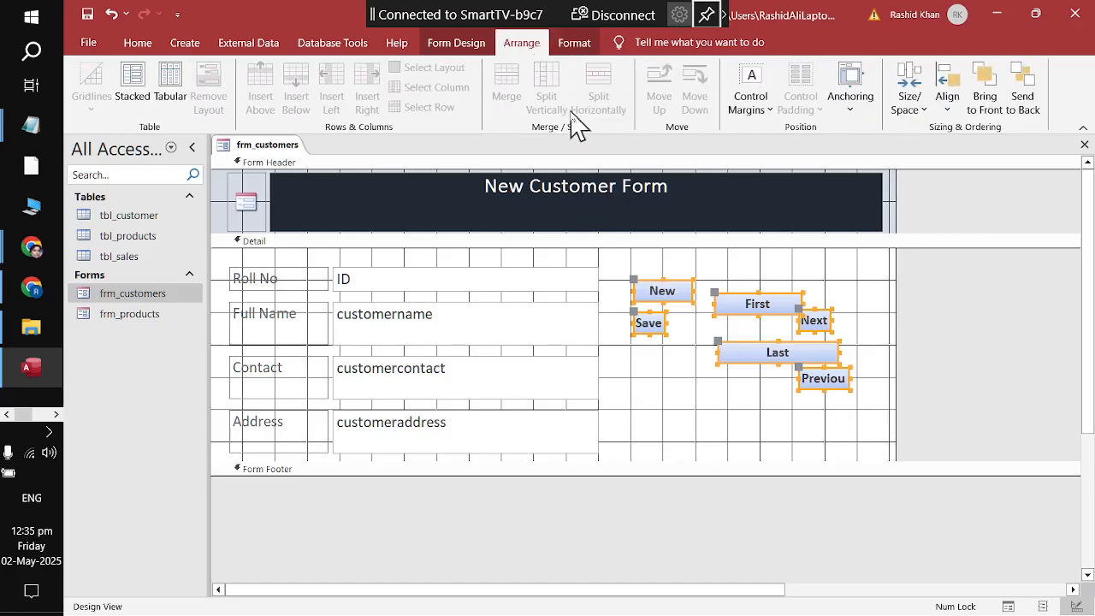
{"action": "left_click", "coordinate": [909, 101]}
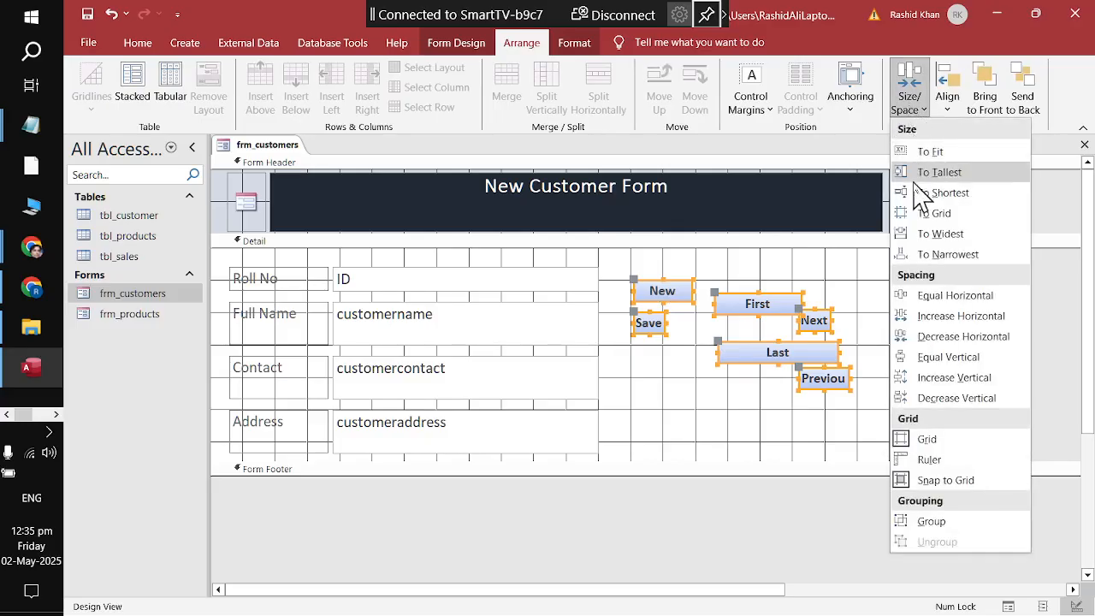
{"action": "left_click", "coordinate": [929, 155]}
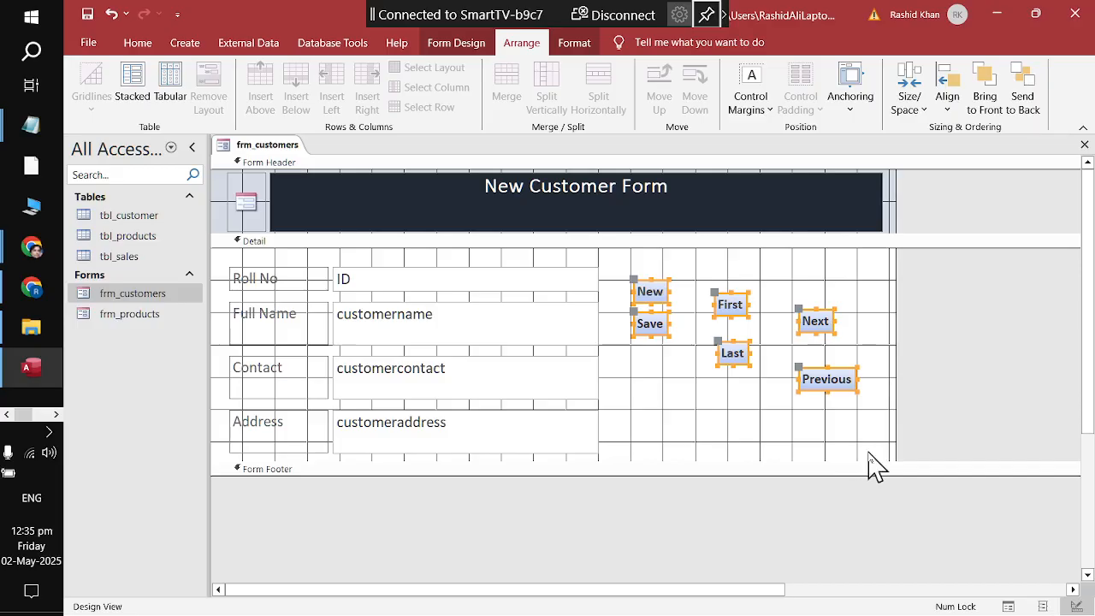
{"action": "left_click", "coordinate": [909, 107]}
{"action": "left_click", "coordinate": [912, 175]}
{"action": "left_click", "coordinate": [912, 118]}
{"action": "left_click", "coordinate": [921, 192]}
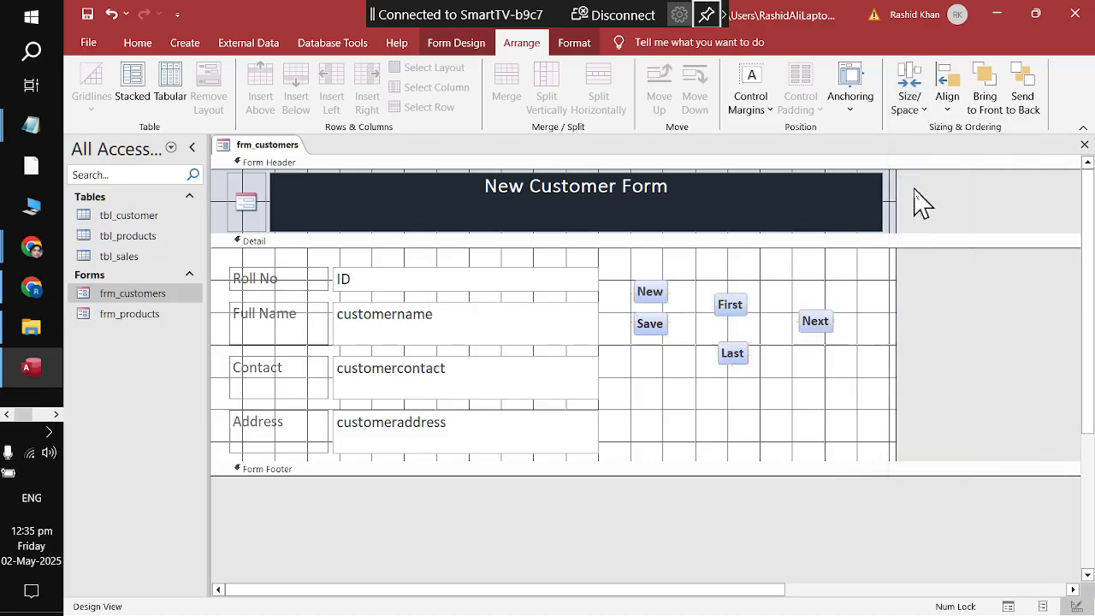
{"action": "left_click", "coordinate": [911, 116]}
{"action": "left_click", "coordinate": [909, 213]}
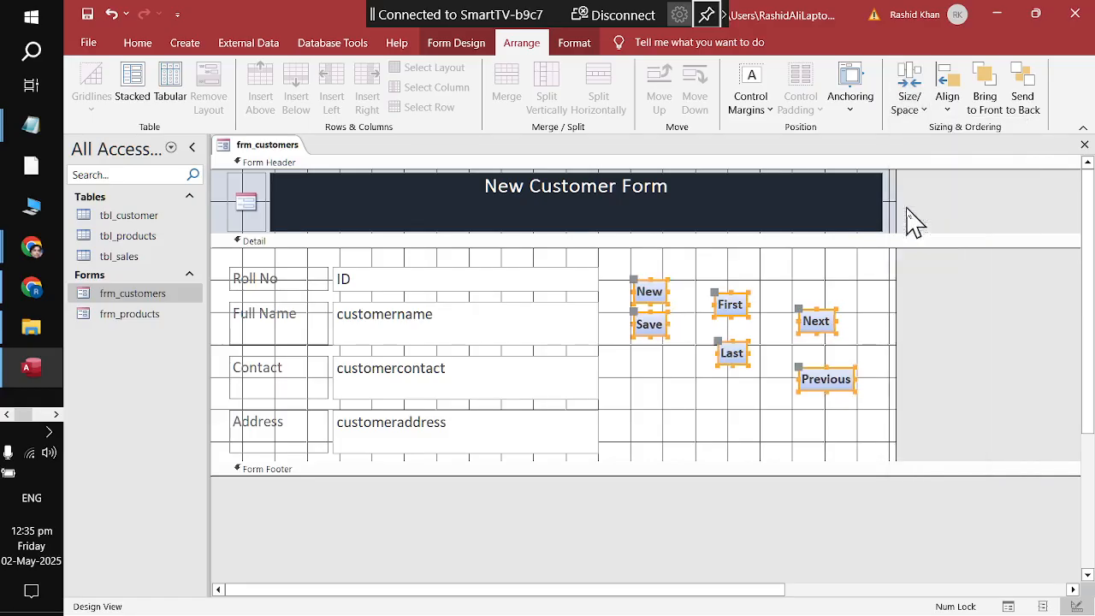
{"action": "left_click", "coordinate": [914, 118]}
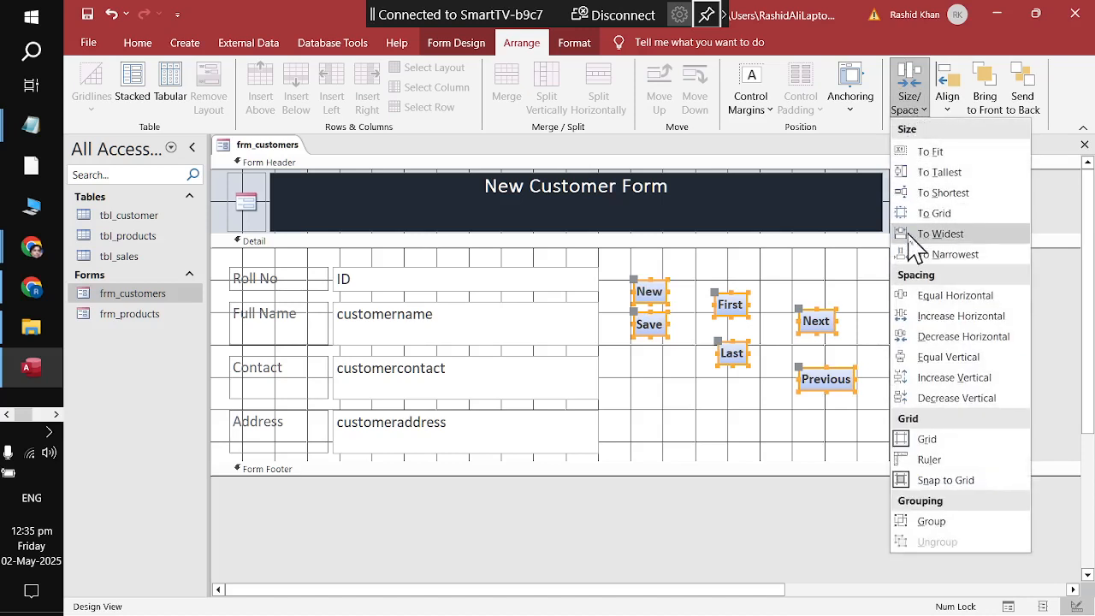
{"action": "left_click", "coordinate": [908, 232]}
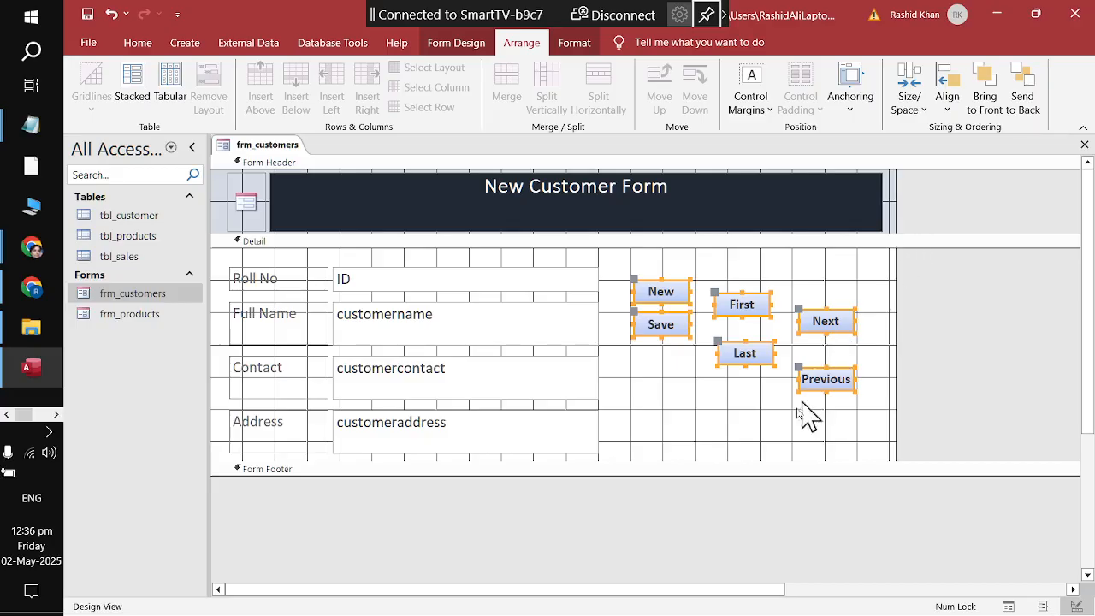
Step: Drag the buttons into two rows: New, Next, First above Save, Previous, Last
{"action": "left_click", "coordinate": [778, 439]}
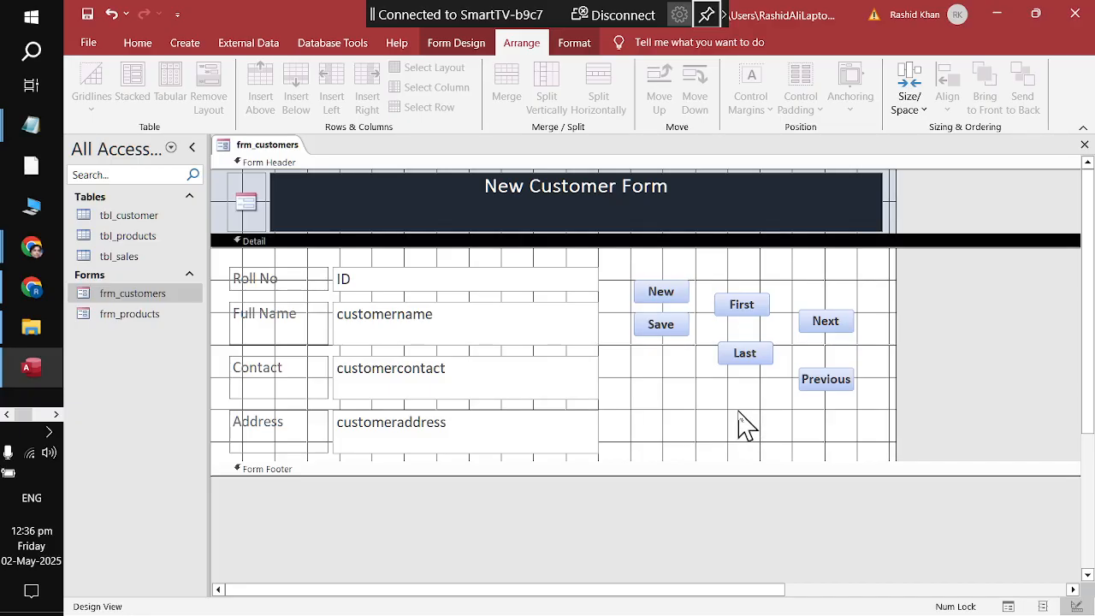
{"action": "left_click", "coordinate": [742, 305]}
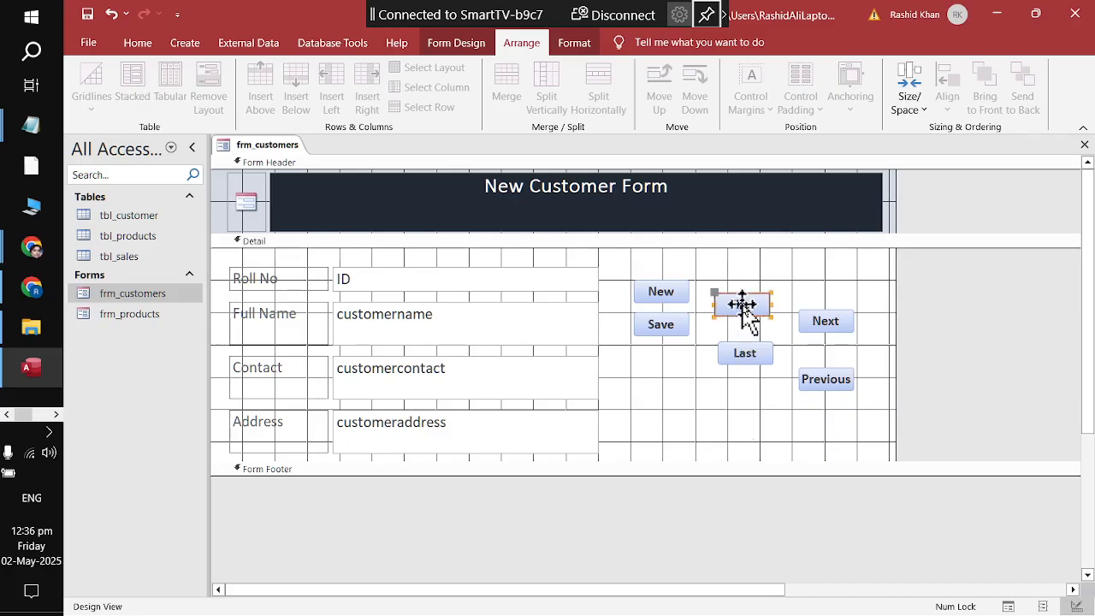
{"action": "left_click_drag", "start_coordinate": [742, 305], "coordinate": [796, 286]}
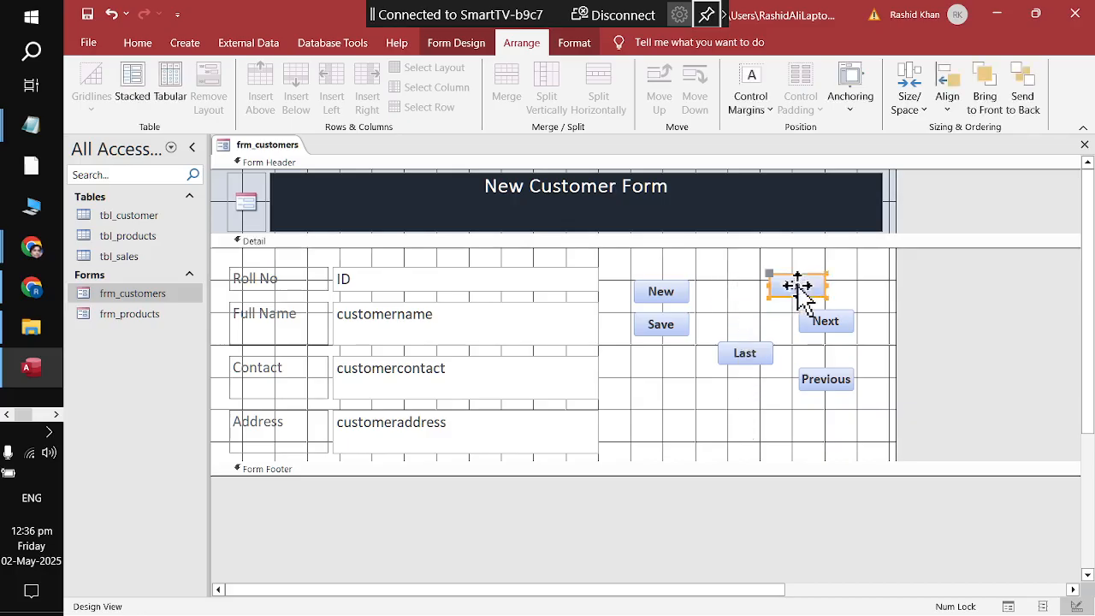
{"action": "left_click_drag", "start_coordinate": [753, 355], "coordinate": [770, 395]}
{"action": "left_click_drag", "start_coordinate": [826, 320], "coordinate": [729, 292]}
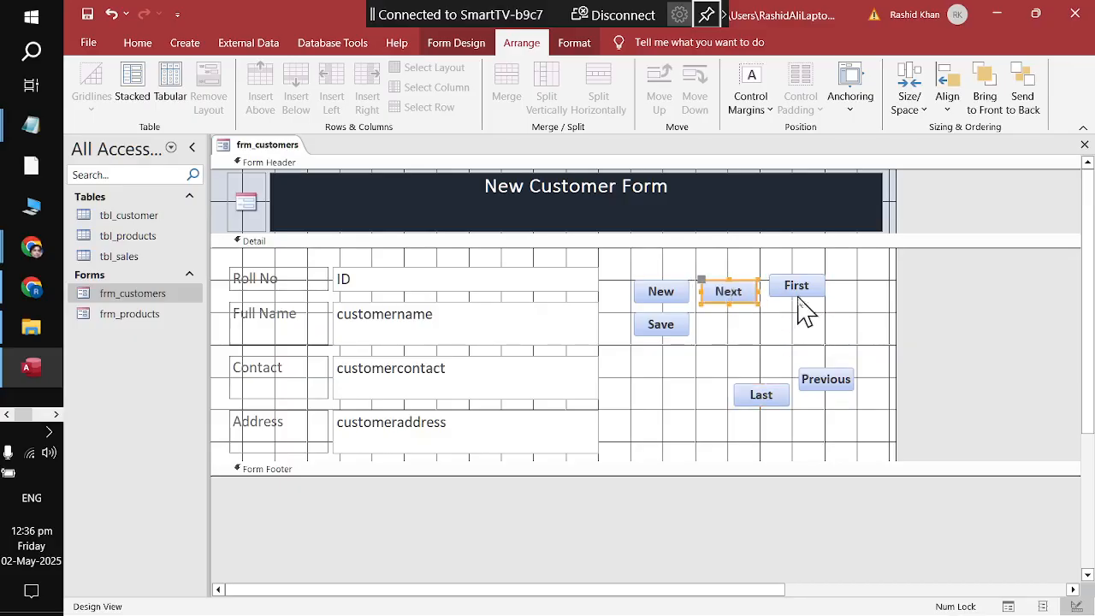
{"action": "left_click_drag", "start_coordinate": [820, 374], "coordinate": [737, 330]}
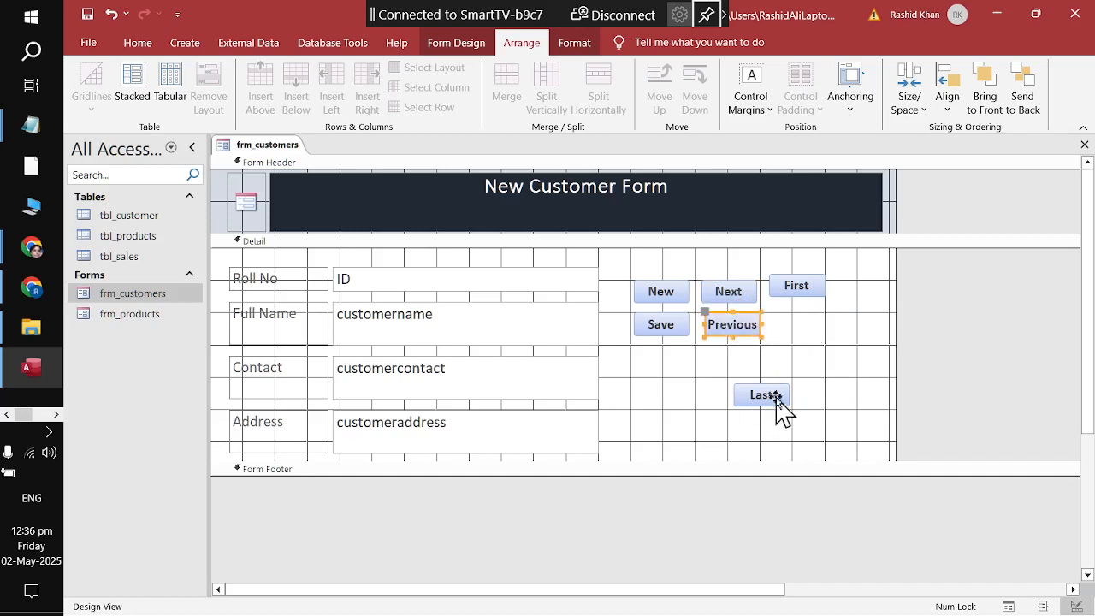
{"action": "left_click_drag", "start_coordinate": [776, 400], "coordinate": [811, 326]}
{"action": "left_click_drag", "start_coordinate": [799, 284], "coordinate": [801, 286]}
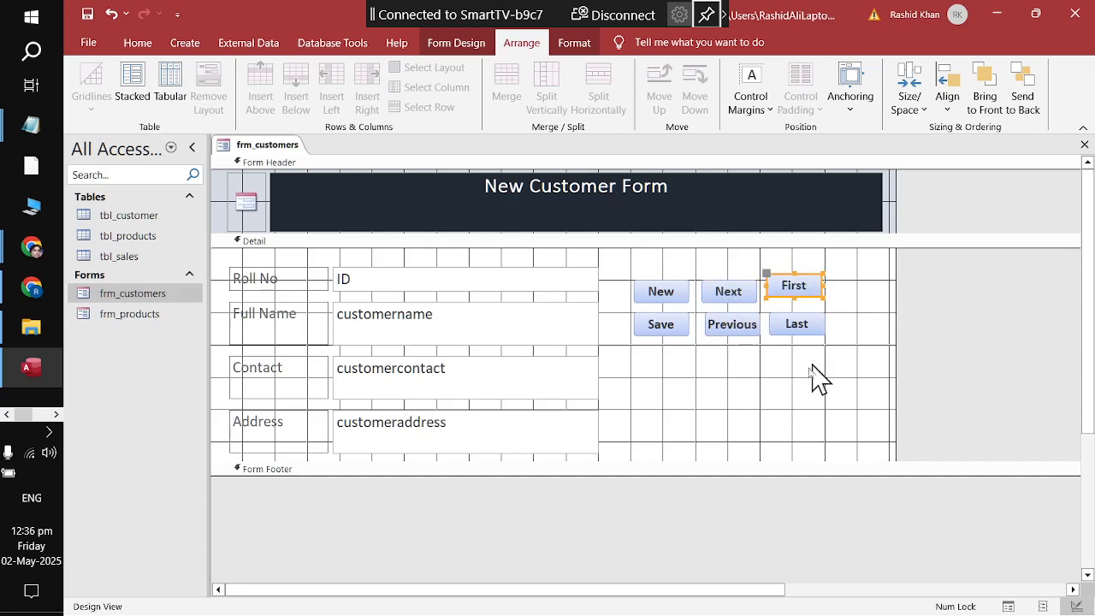
{"action": "left_click", "coordinate": [808, 398]}
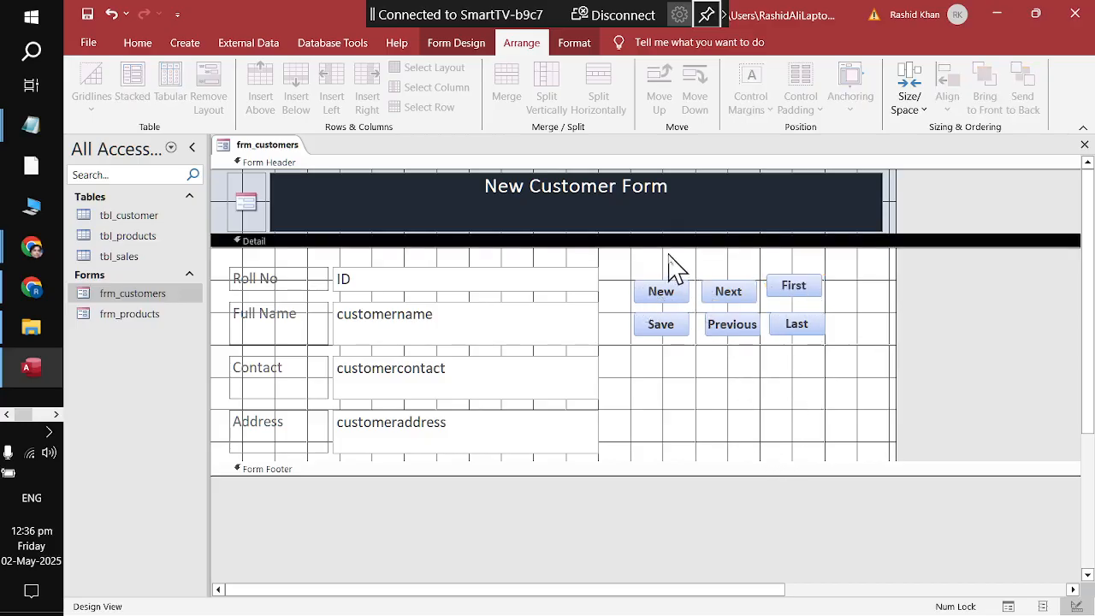
{"action": "left_click_drag", "start_coordinate": [647, 255], "coordinate": [810, 296]}
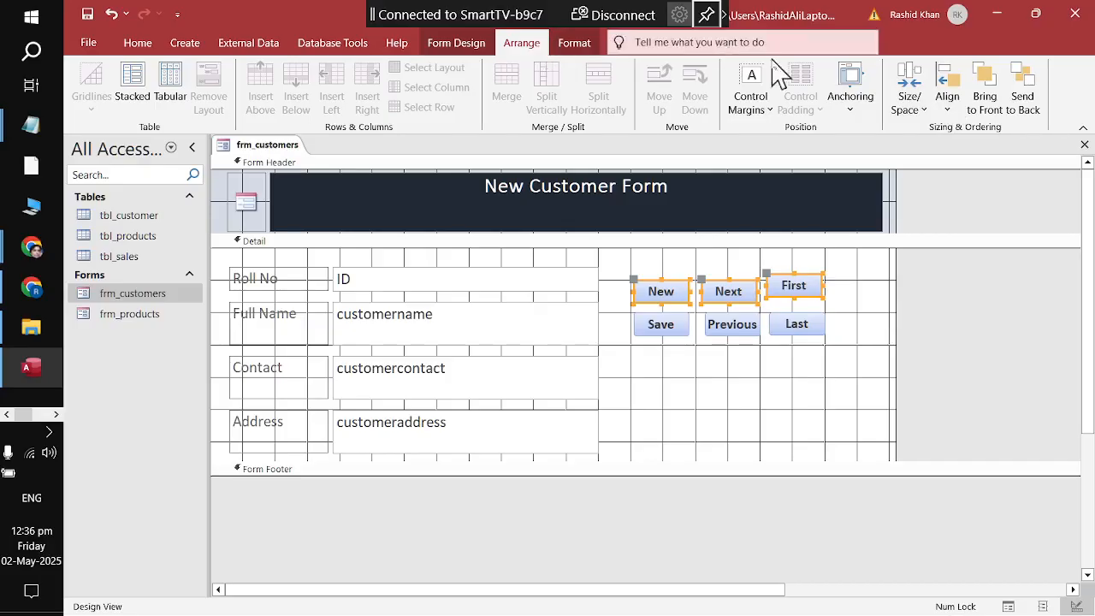
Step: Align the top-row and bottom-row buttons along their top edges with Align > Top
{"action": "left_click", "coordinate": [948, 99]}
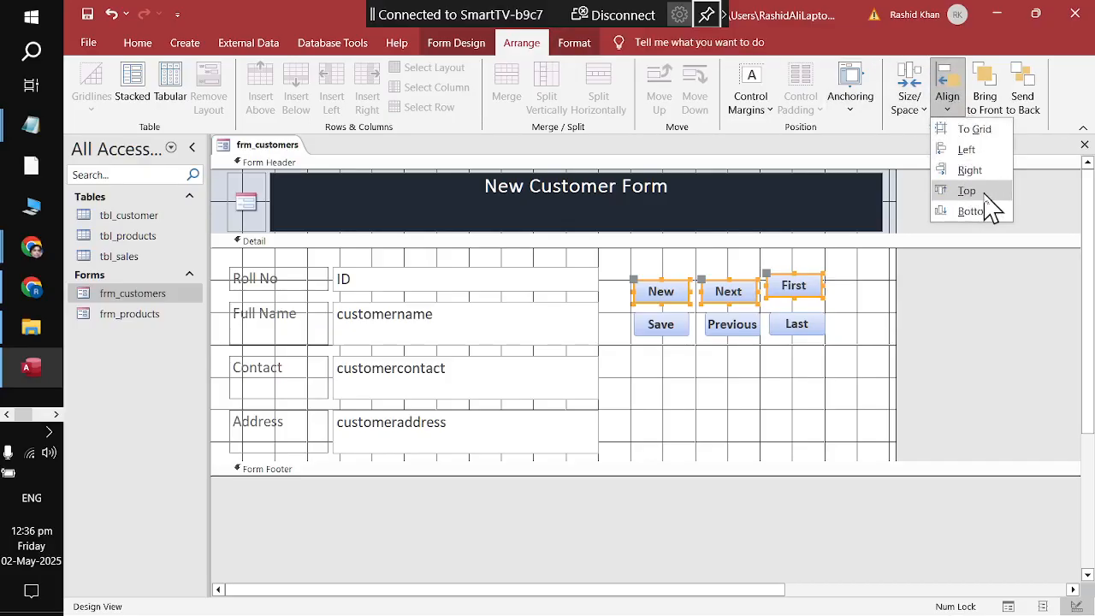
{"action": "left_click", "coordinate": [967, 191]}
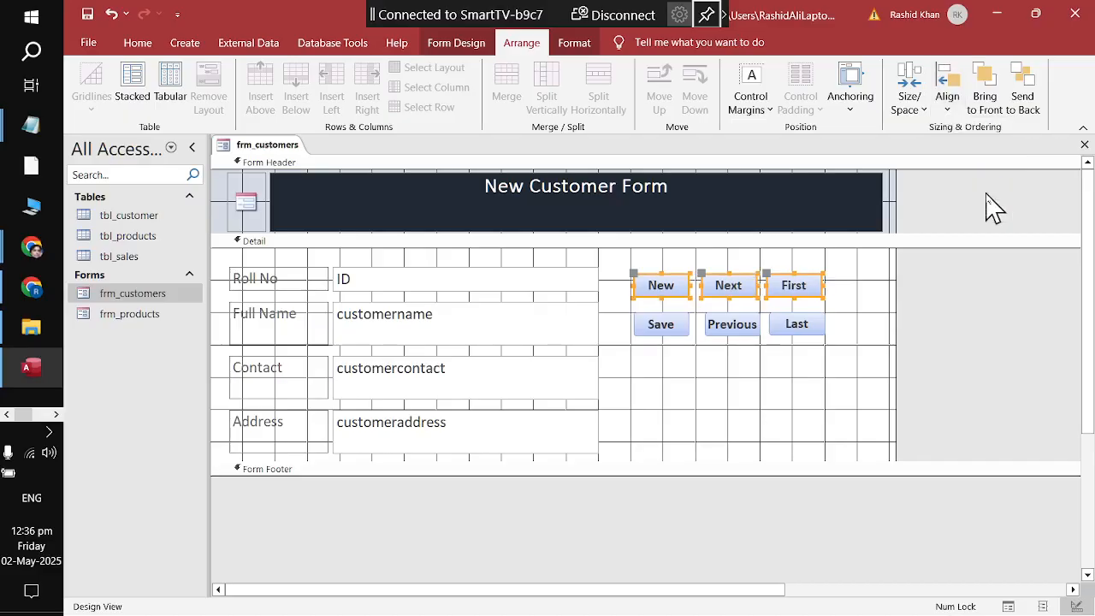
{"action": "left_click_drag", "start_coordinate": [871, 374], "coordinate": [638, 313]}
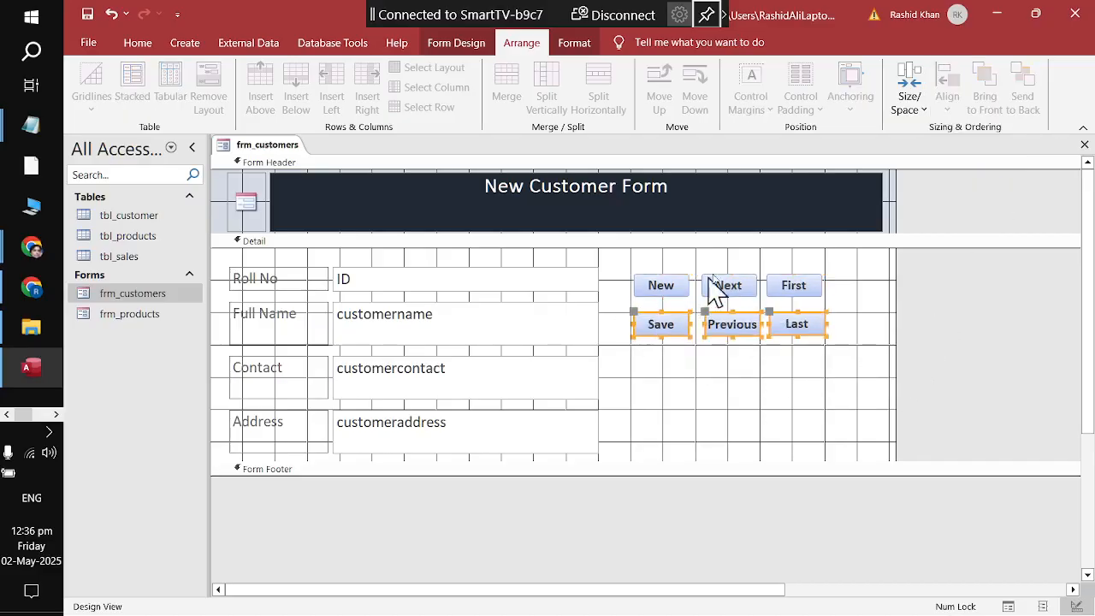
{"action": "left_click", "coordinate": [947, 107]}
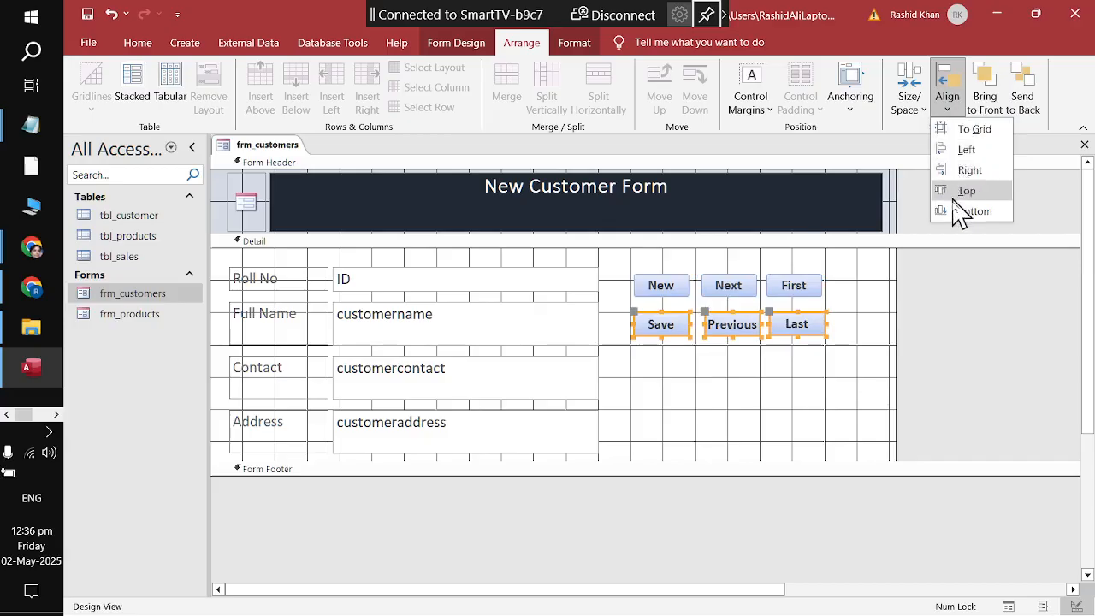
{"action": "left_click", "coordinate": [953, 208]}
{"action": "left_click", "coordinate": [828, 404]}
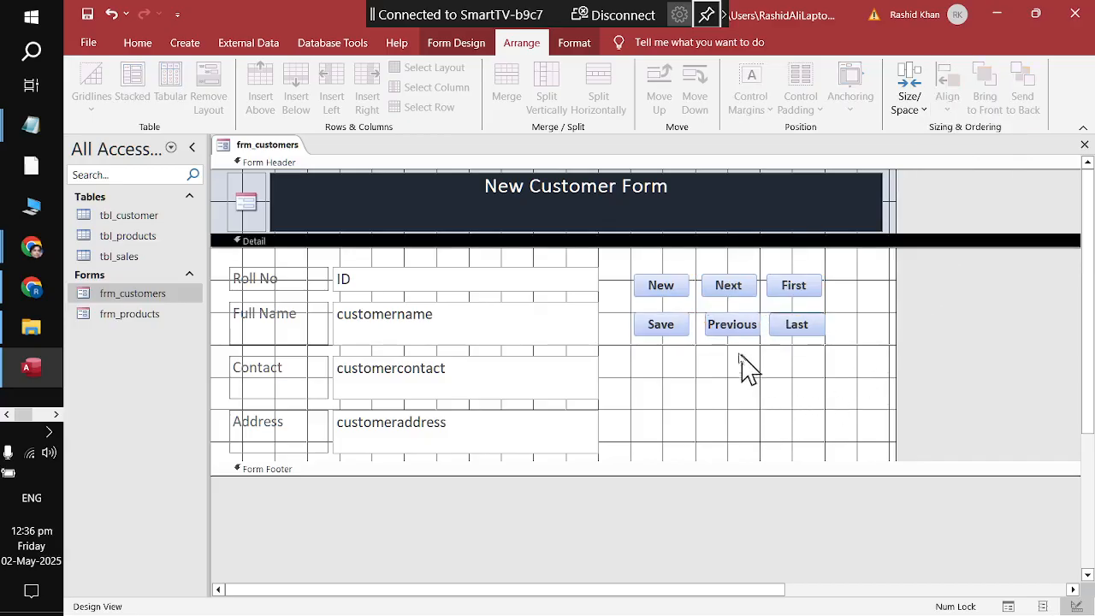
Step: Apply Equal Horizontal spacing to the bottom row, then to the top row of buttons
{"action": "left_click_drag", "start_coordinate": [827, 367], "coordinate": [638, 329]}
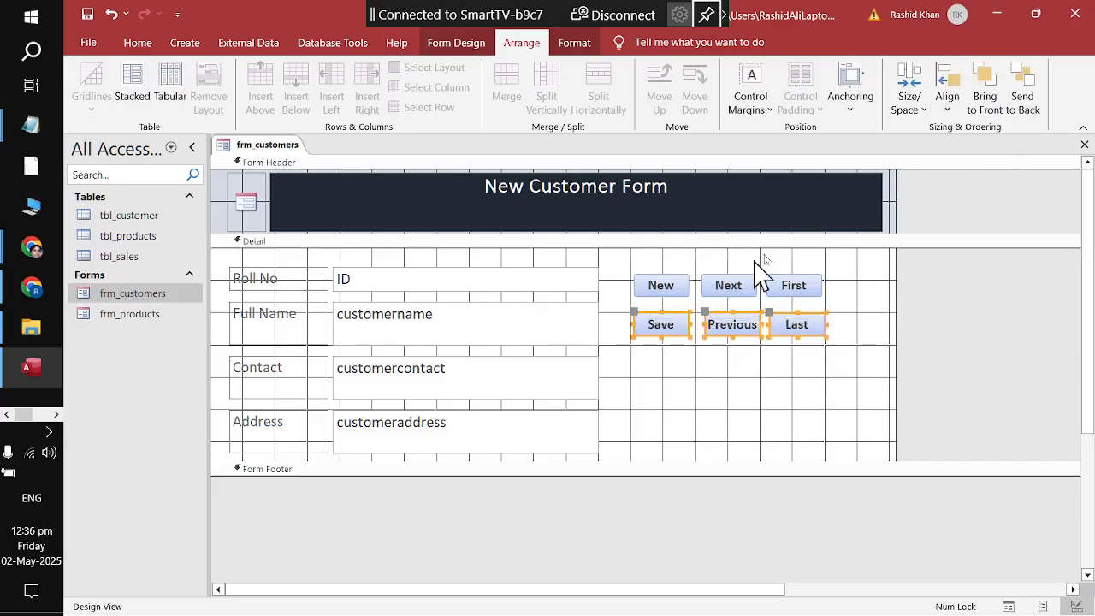
{"action": "left_click", "coordinate": [946, 109]}
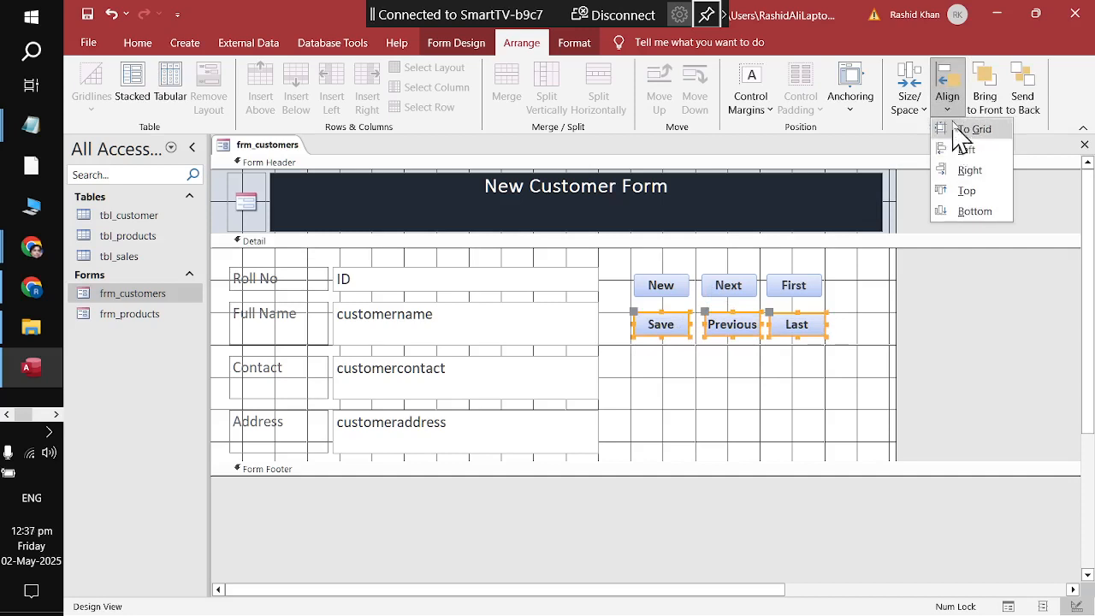
{"action": "left_click", "coordinate": [912, 115]}
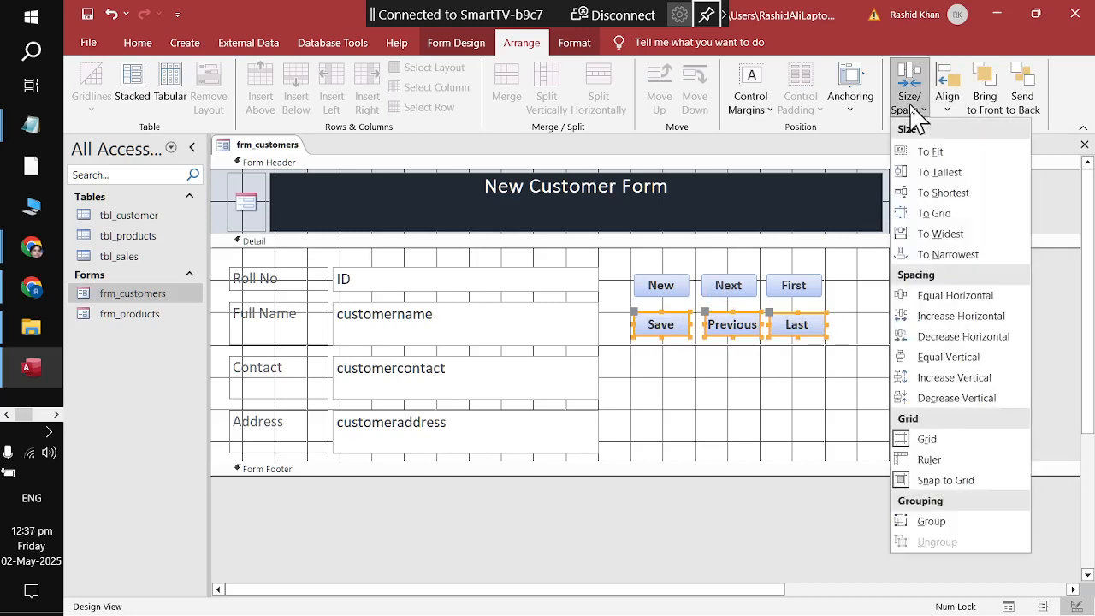
{"action": "left_click", "coordinate": [941, 295]}
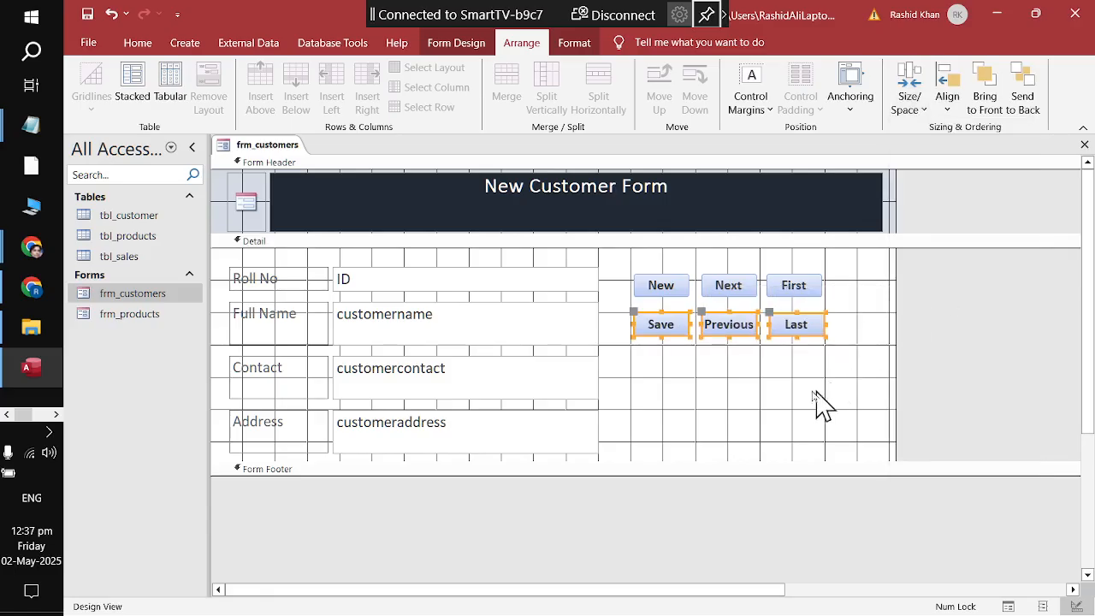
{"action": "left_click_drag", "start_coordinate": [857, 270], "coordinate": [652, 291]}
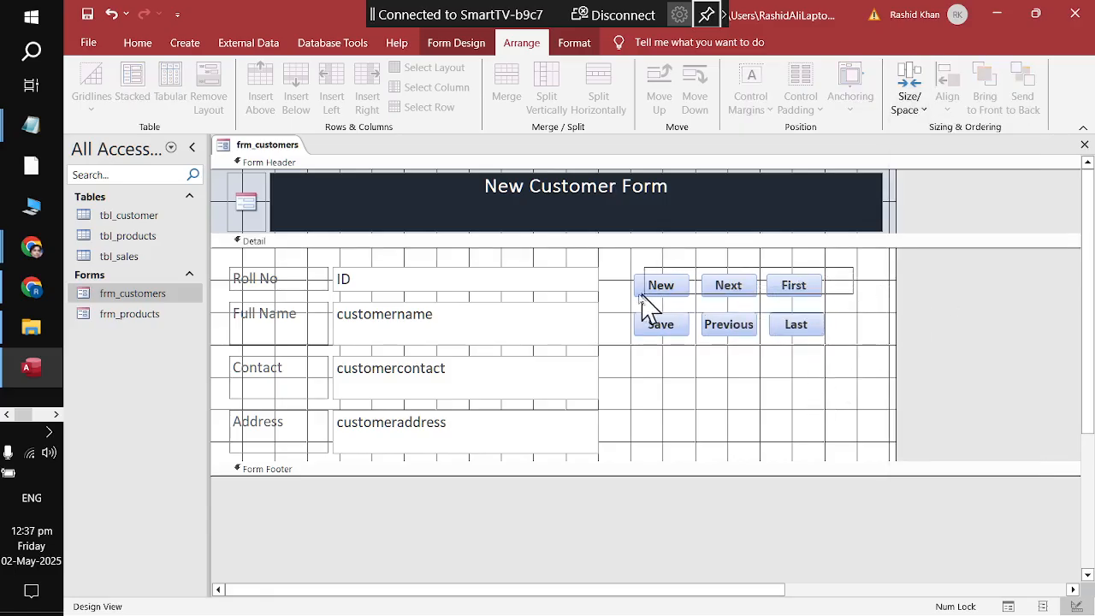
{"action": "left_click", "coordinate": [914, 118]}
{"action": "left_click", "coordinate": [909, 298]}
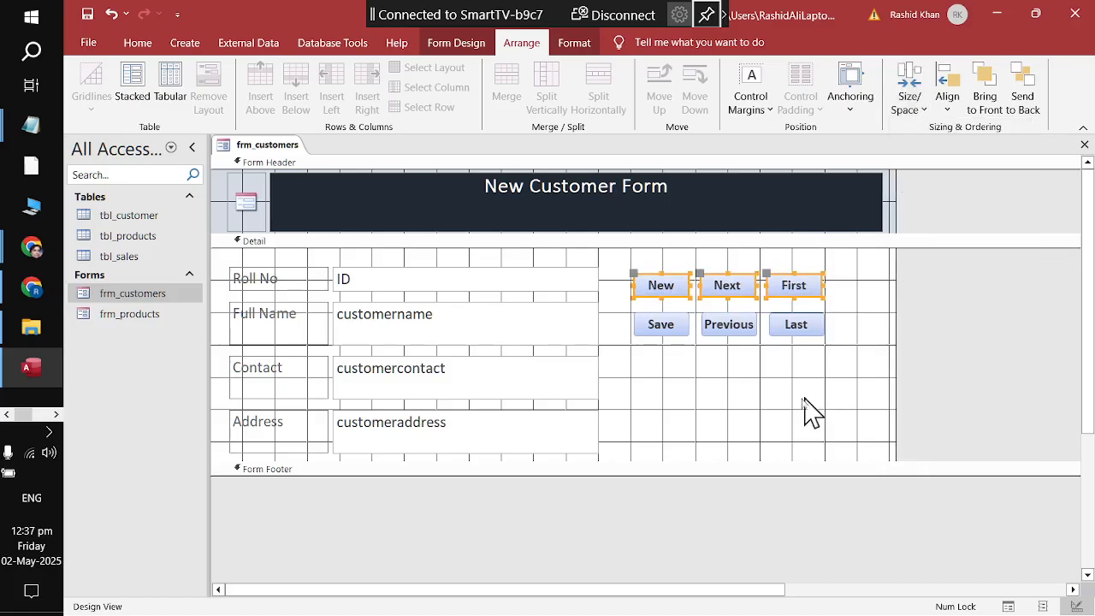
{"action": "left_click", "coordinate": [809, 410]}
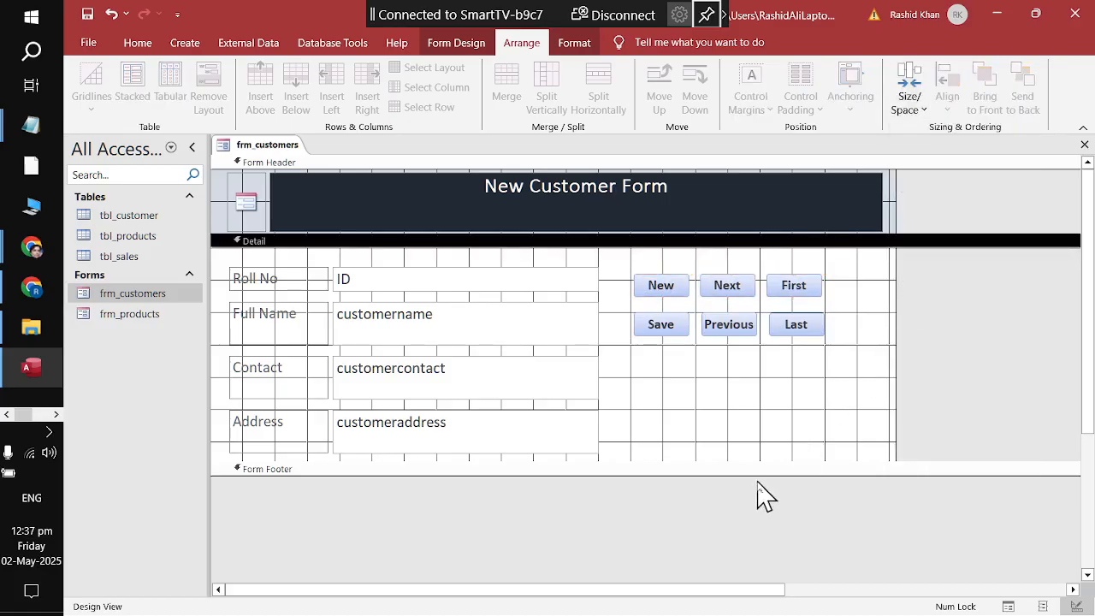
Step: Make the Detail section taller and move all six buttons below the Address field
{"action": "left_click_drag", "start_coordinate": [620, 260], "coordinate": [766, 402]}
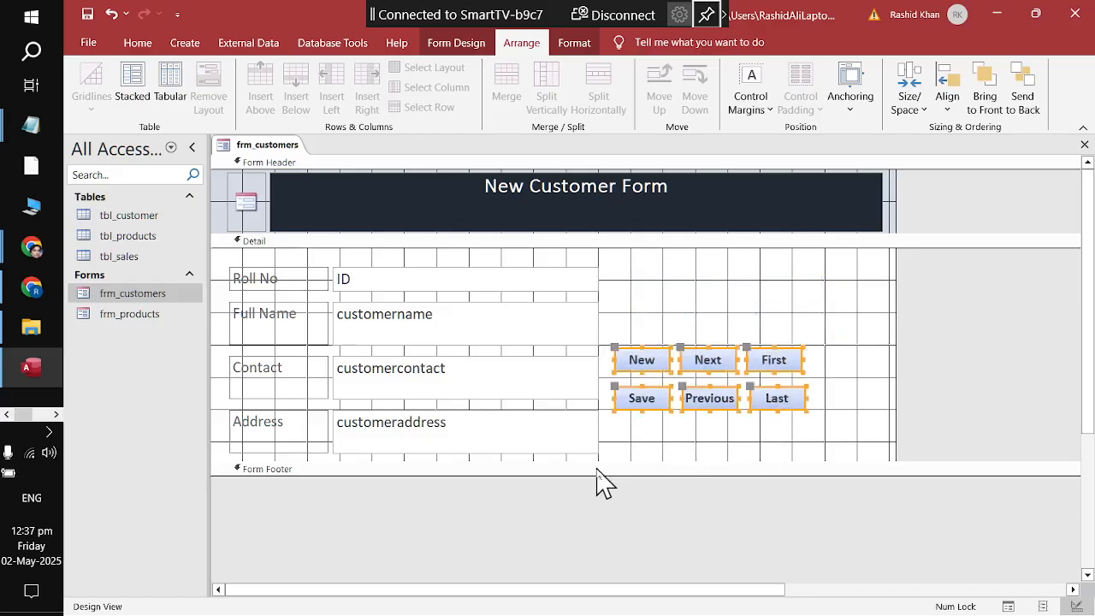
{"action": "left_click_drag", "start_coordinate": [618, 462], "coordinate": [626, 536]}
{"action": "left_click_drag", "start_coordinate": [781, 406], "coordinate": [574, 522]}
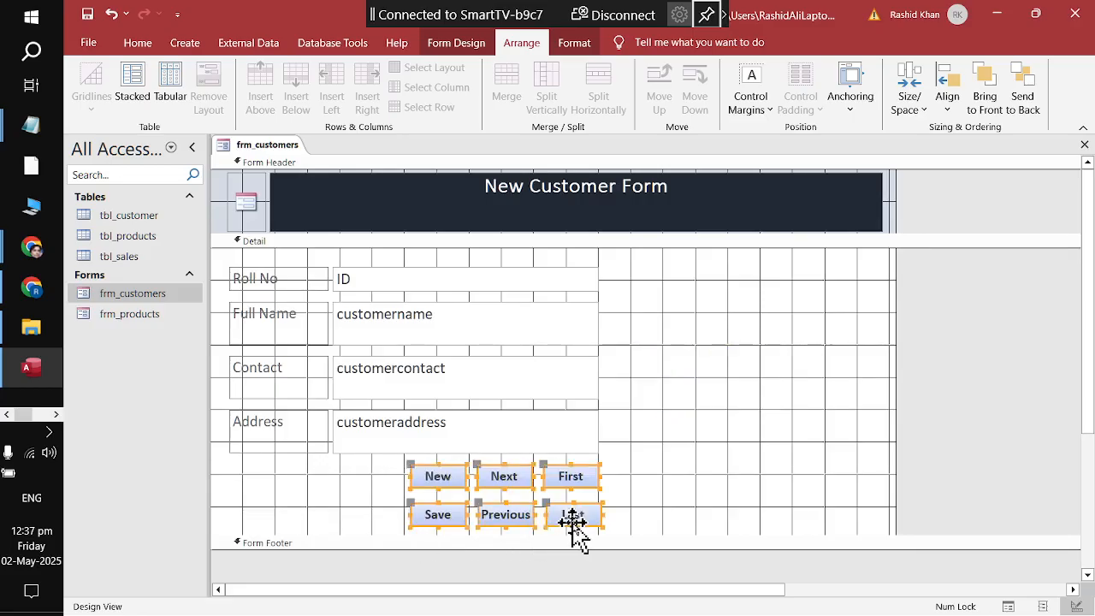
{"action": "left_click", "coordinate": [768, 466]}
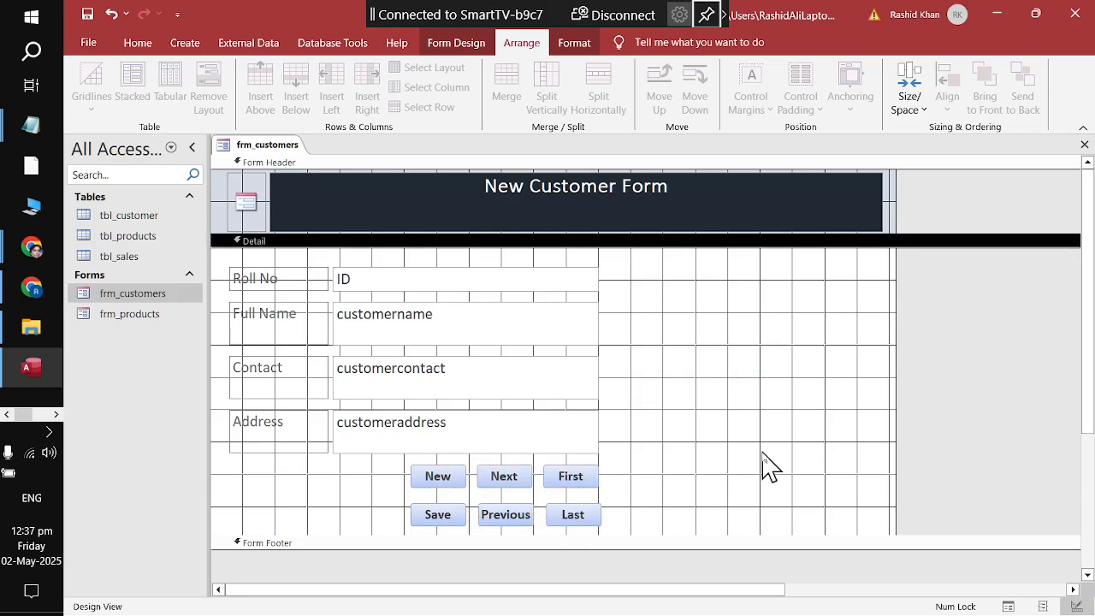
Step: Save the frm_customers form design from its tab's context menu
{"action": "right_click", "coordinate": [257, 149]}
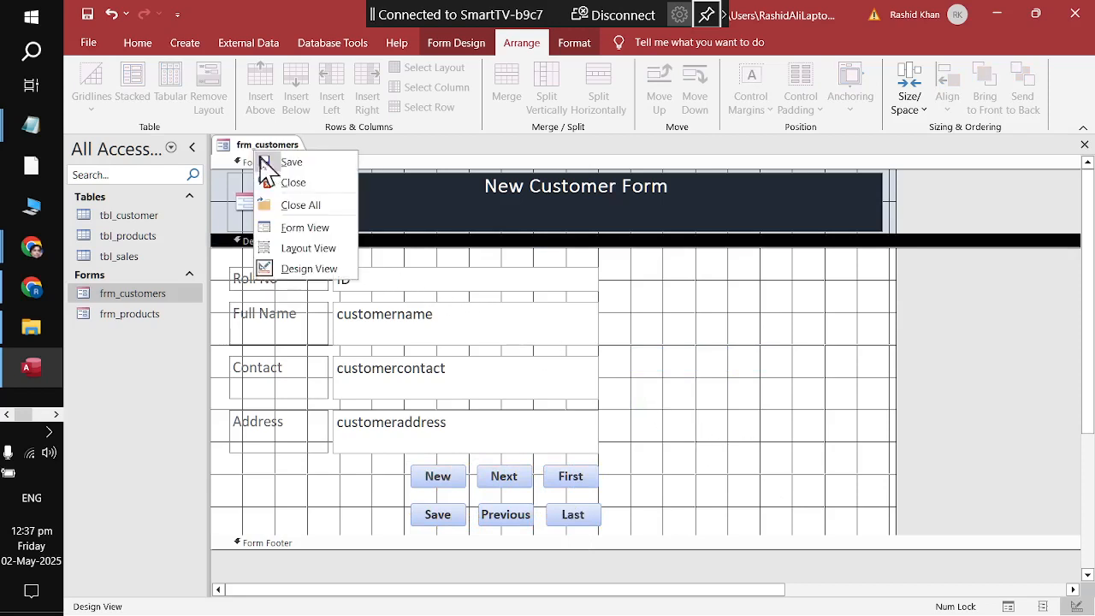
{"action": "left_click", "coordinate": [274, 162]}
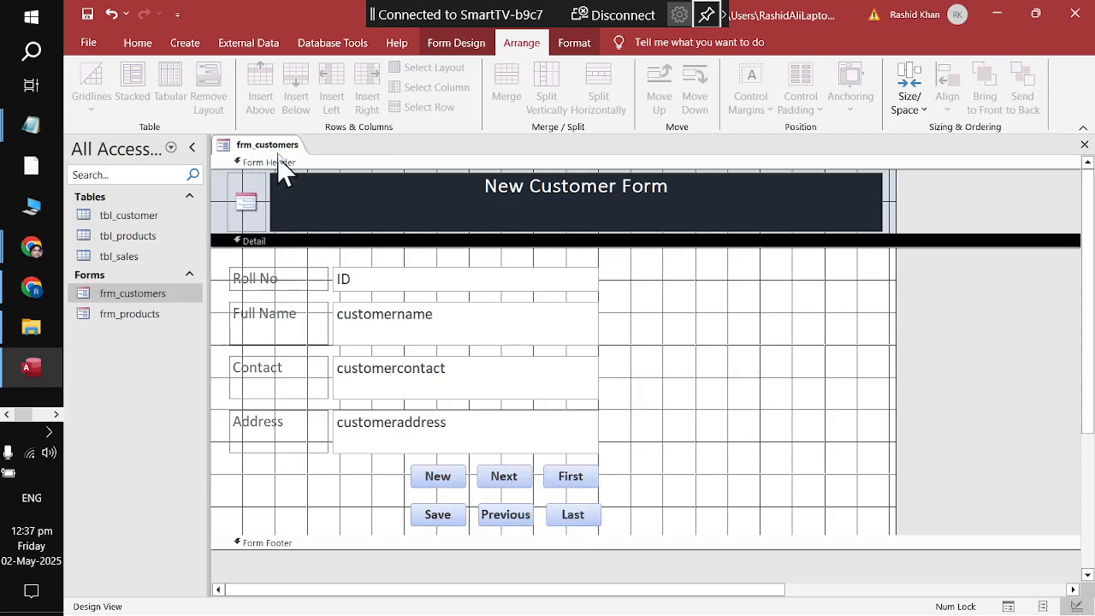
{"action": "right_click", "coordinate": [282, 146]}
Step: Open frm_customers in Form View and save a fourth record with the customer's full name
{"action": "left_click", "coordinate": [295, 171]}
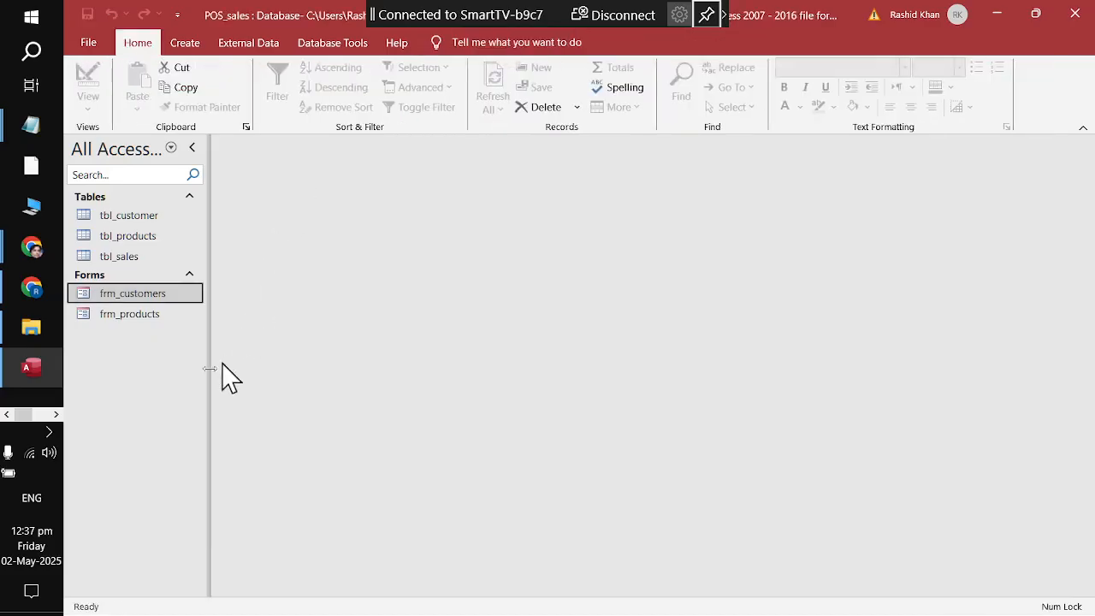
{"action": "right_click", "coordinate": [101, 297]}
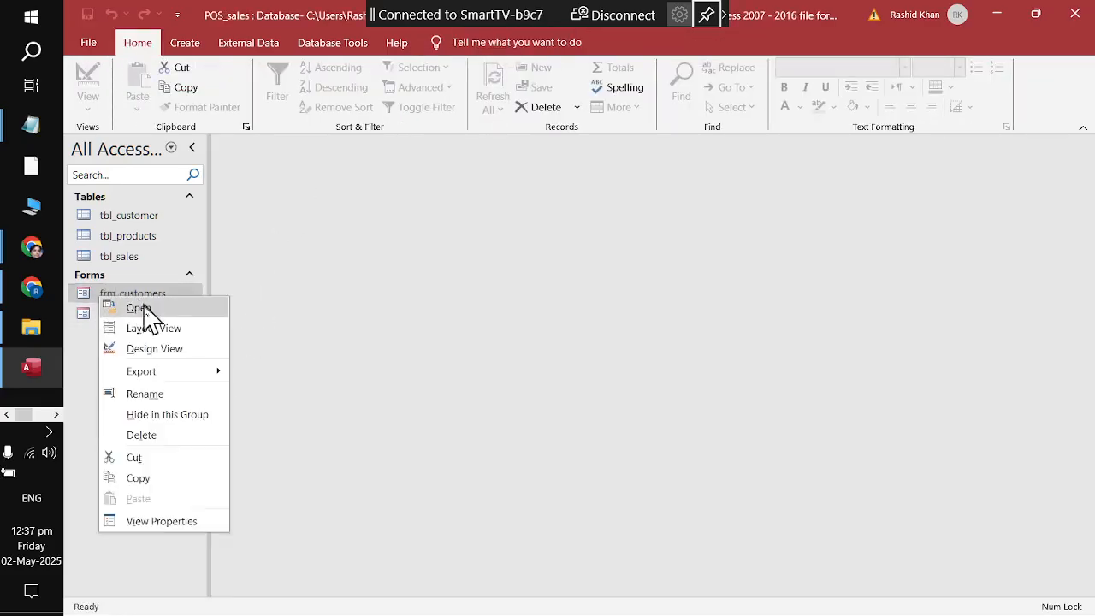
{"action": "left_click", "coordinate": [140, 309]}
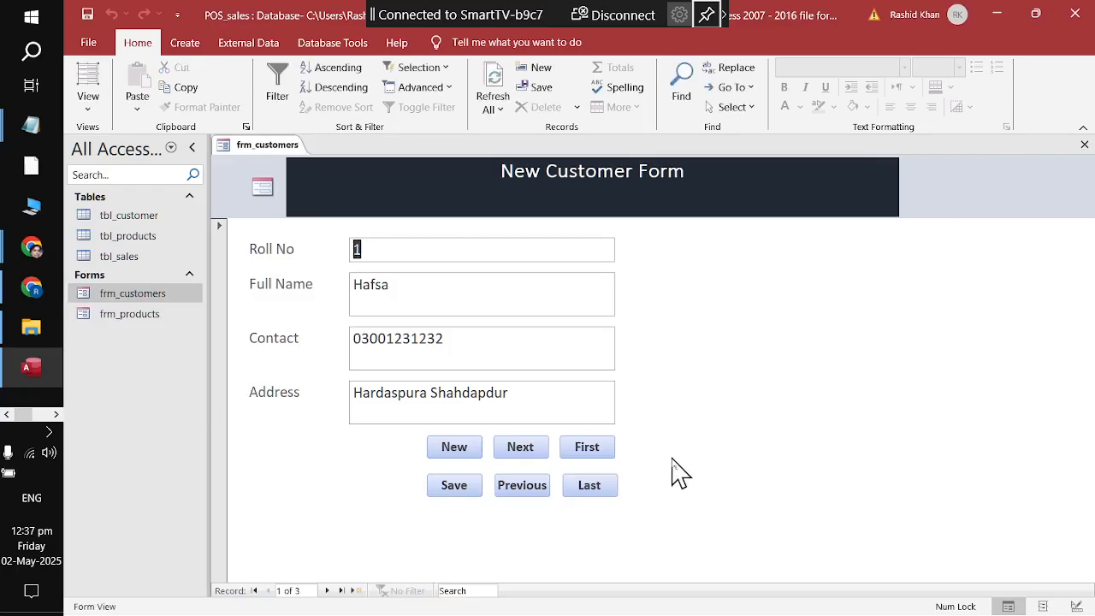
{"action": "left_click", "coordinate": [452, 453]}
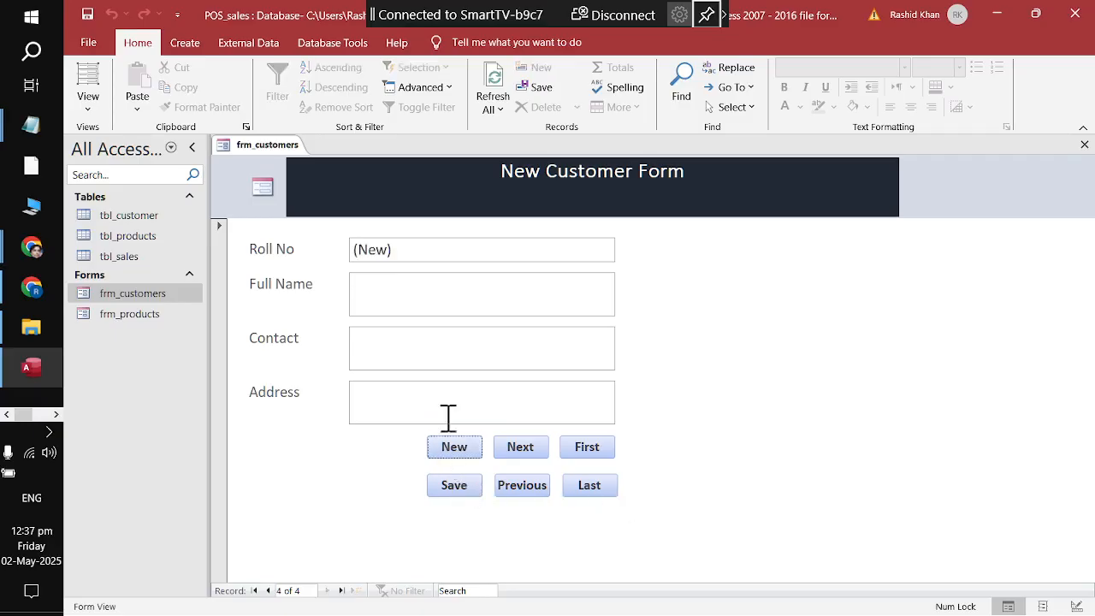
{"action": "left_click", "coordinate": [413, 304]}
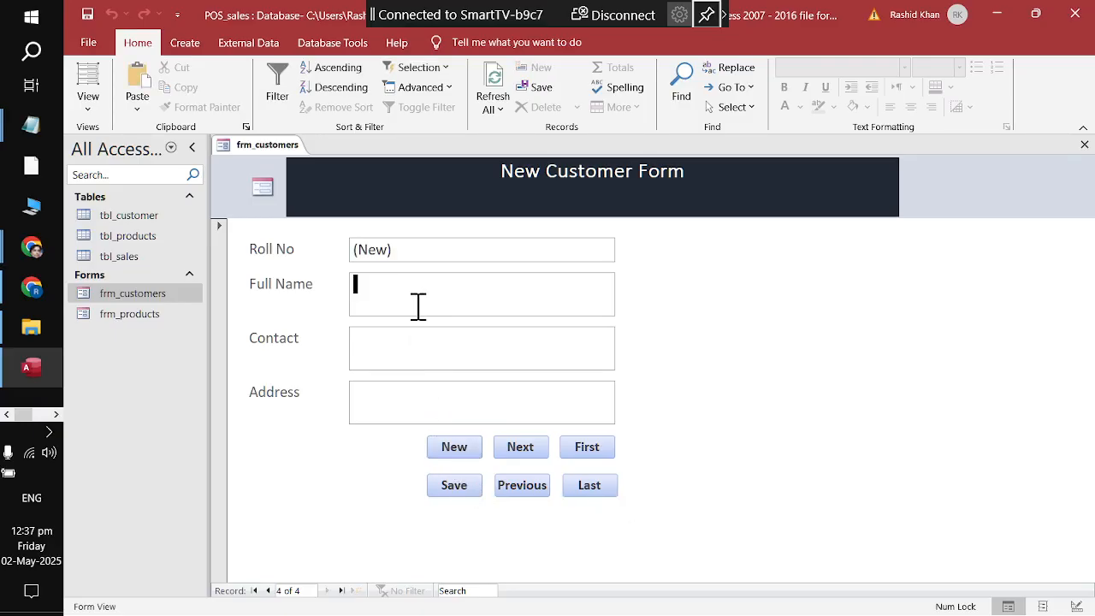
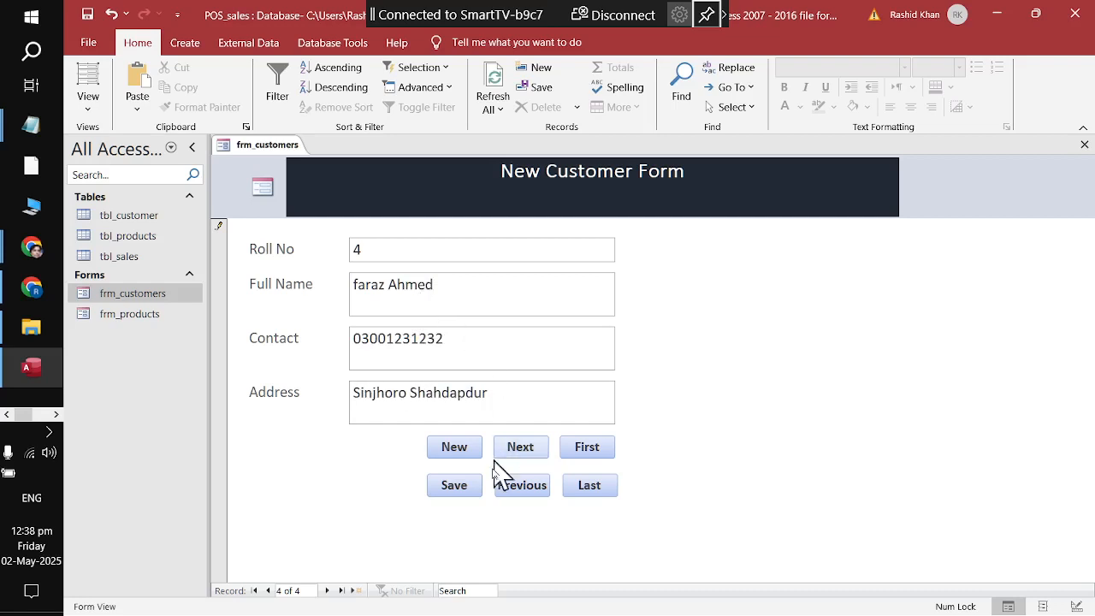
{"action": "left_click", "coordinate": [462, 493]}
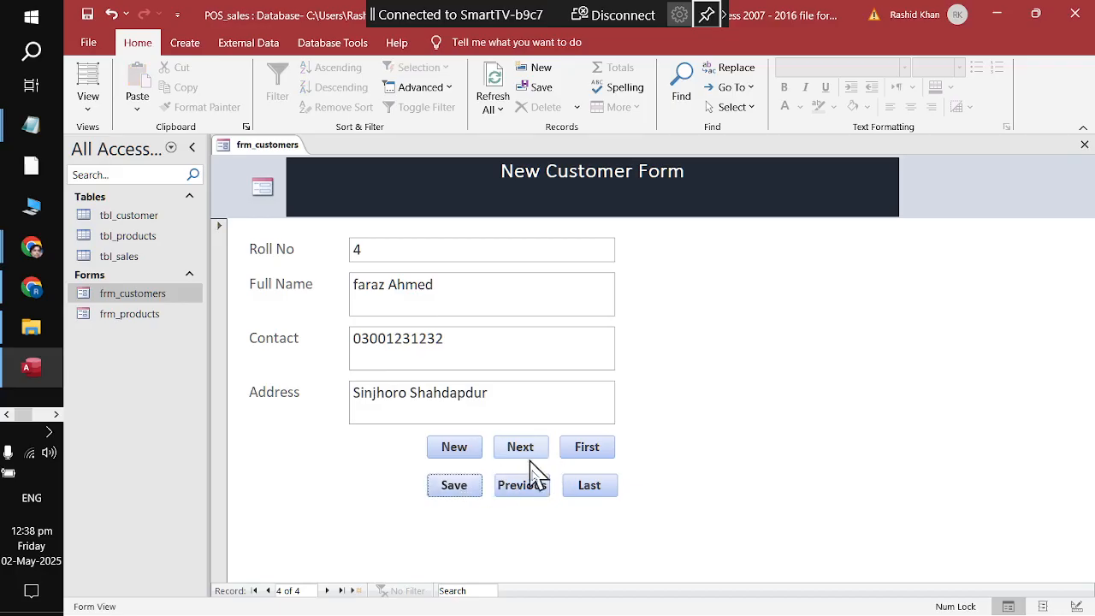
Step: Step through all four records with Previous, Last, First and Next, then close the form
{"action": "left_click", "coordinate": [517, 493]}
{"action": "left_click", "coordinate": [522, 500]}
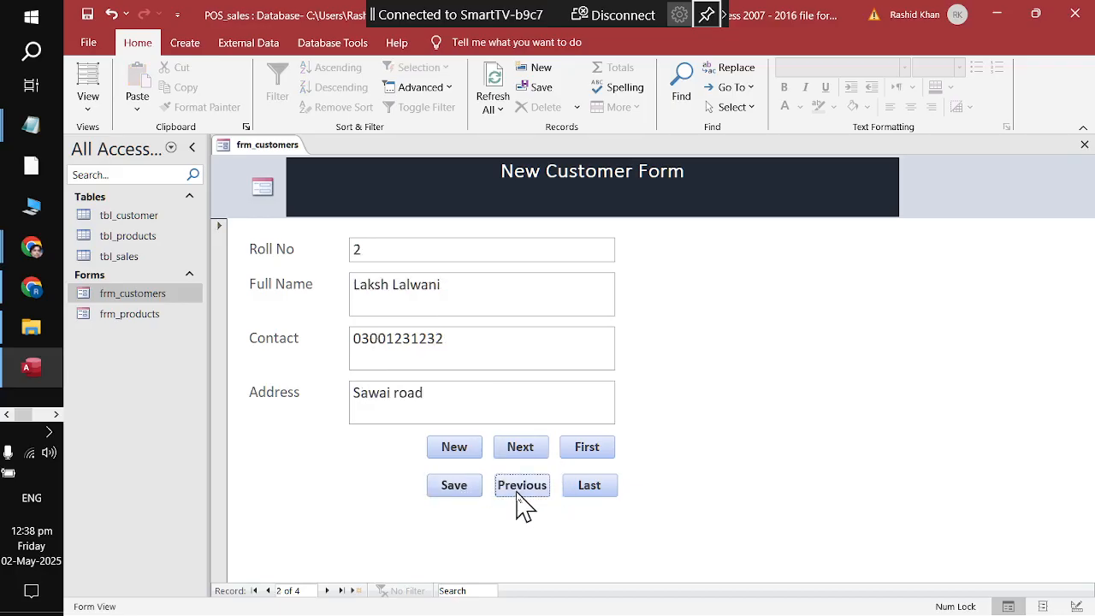
{"action": "left_click", "coordinate": [587, 496]}
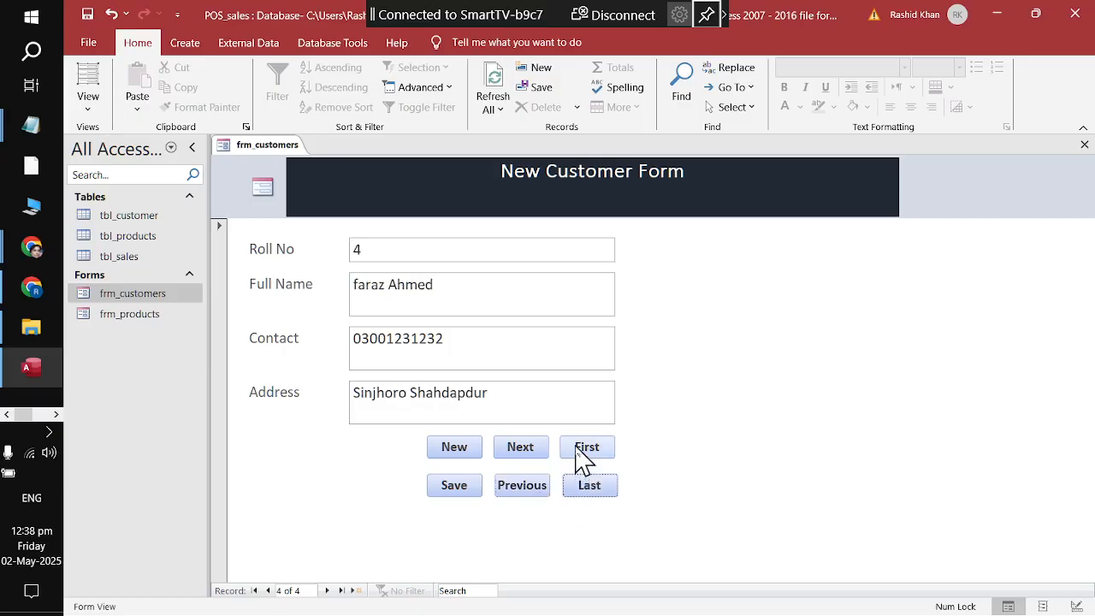
{"action": "left_click", "coordinate": [584, 454]}
{"action": "left_click", "coordinate": [531, 455]}
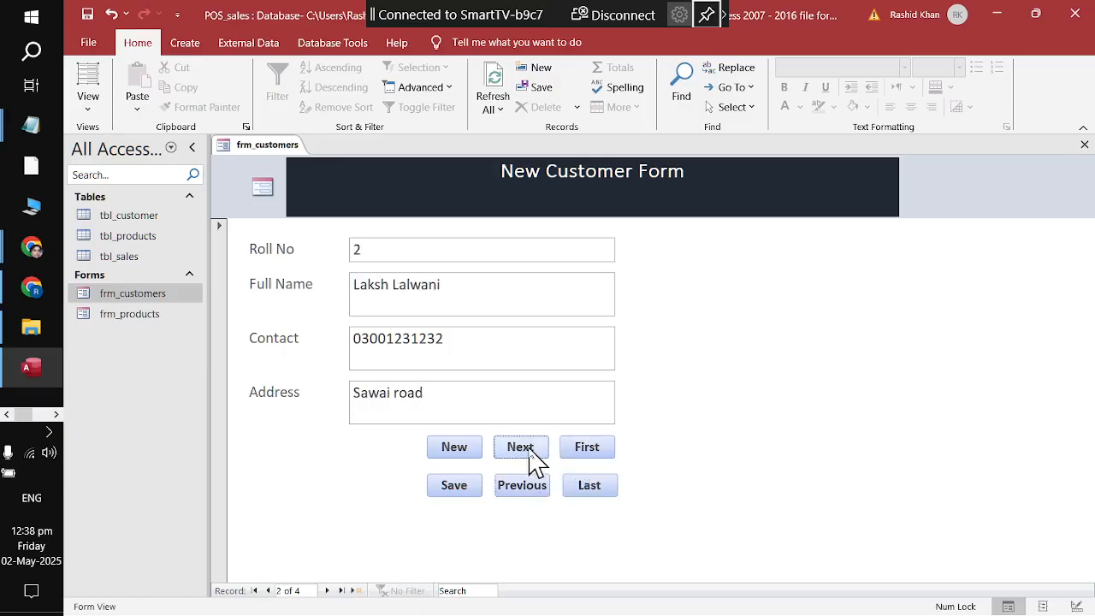
{"action": "left_click", "coordinate": [534, 458]}
{"action": "left_click", "coordinate": [535, 459]}
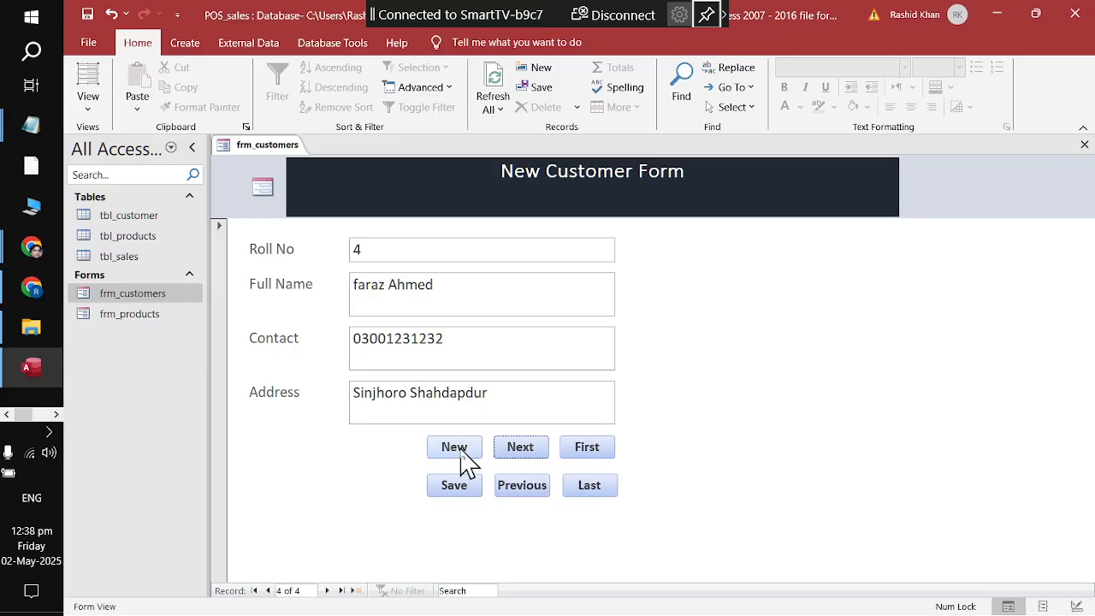
{"action": "right_click", "coordinate": [276, 146]}
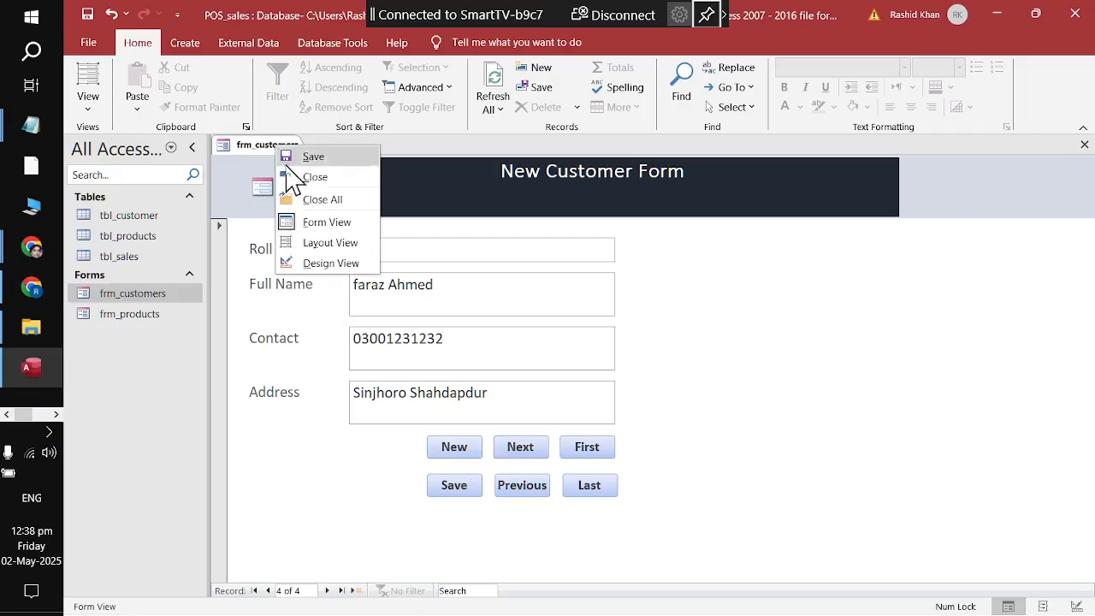
{"action": "left_click", "coordinate": [291, 179]}
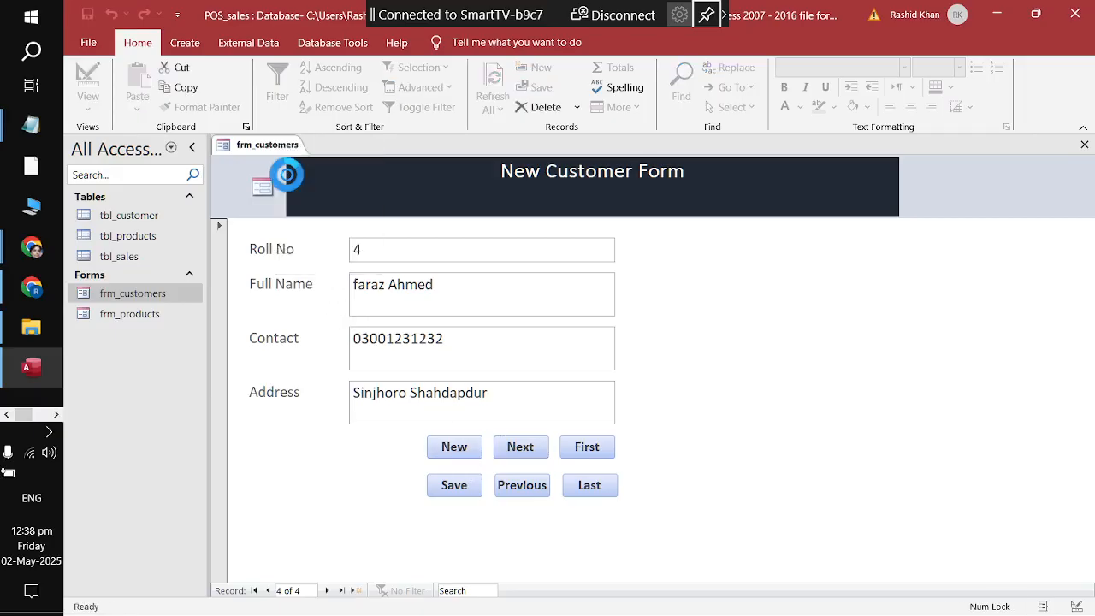
Step: Open tbl_customer to review its four customer rows, then close the datasheet
{"action": "left_click", "coordinate": [156, 217]}
{"action": "double_click", "coordinate": [156, 217]}
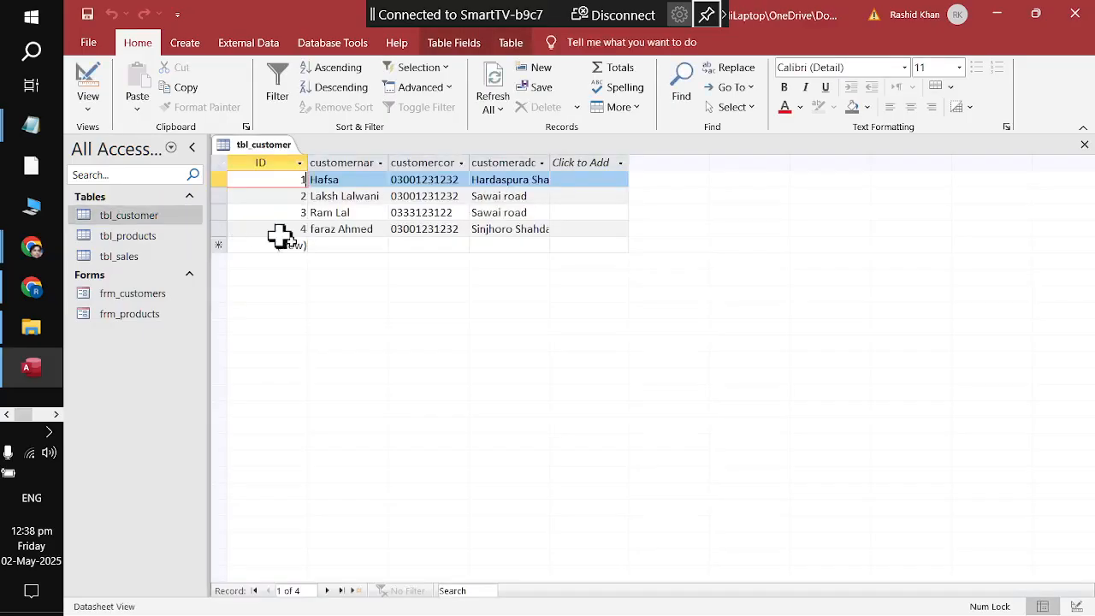
{"action": "right_click", "coordinate": [269, 145]}
{"action": "left_click", "coordinate": [290, 180]}
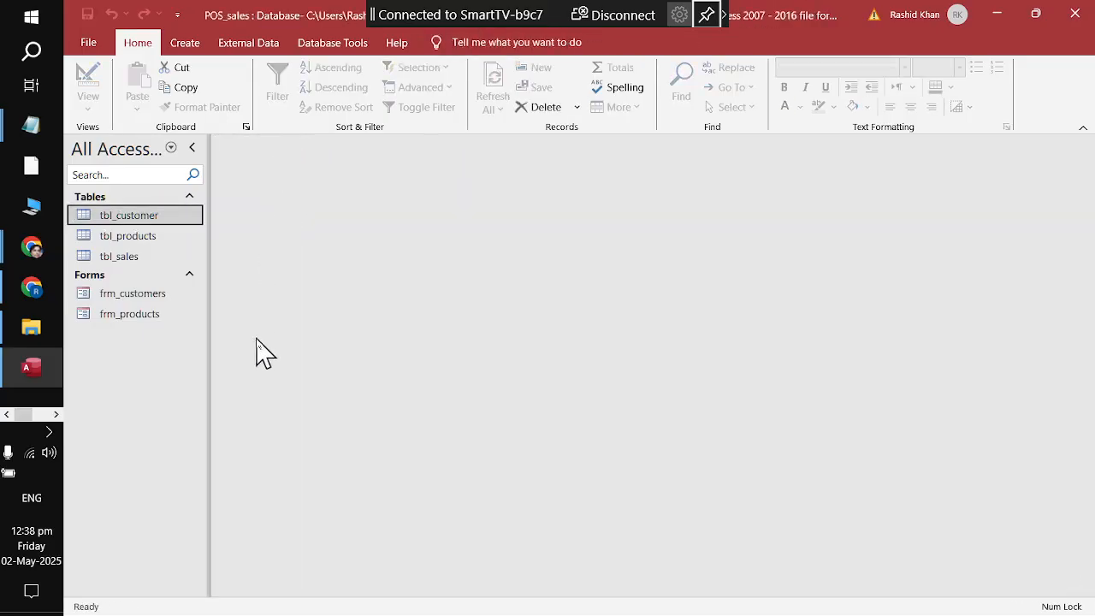
Step: Open and close frm_products, then select tbl_sales in the navigation pane
{"action": "left_click", "coordinate": [196, 198]}
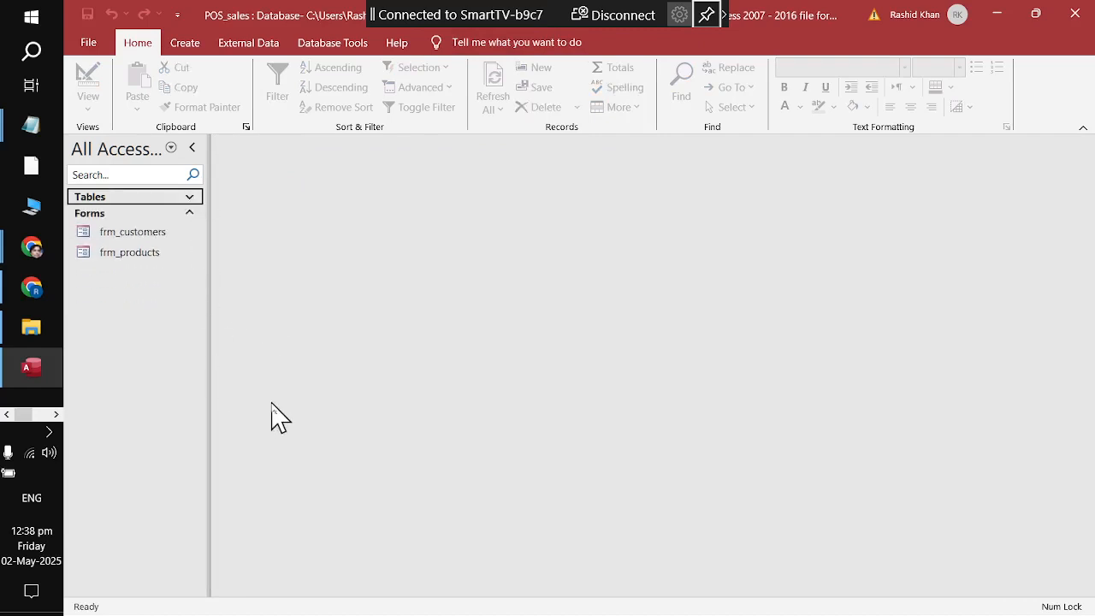
{"action": "left_click", "coordinate": [188, 203]}
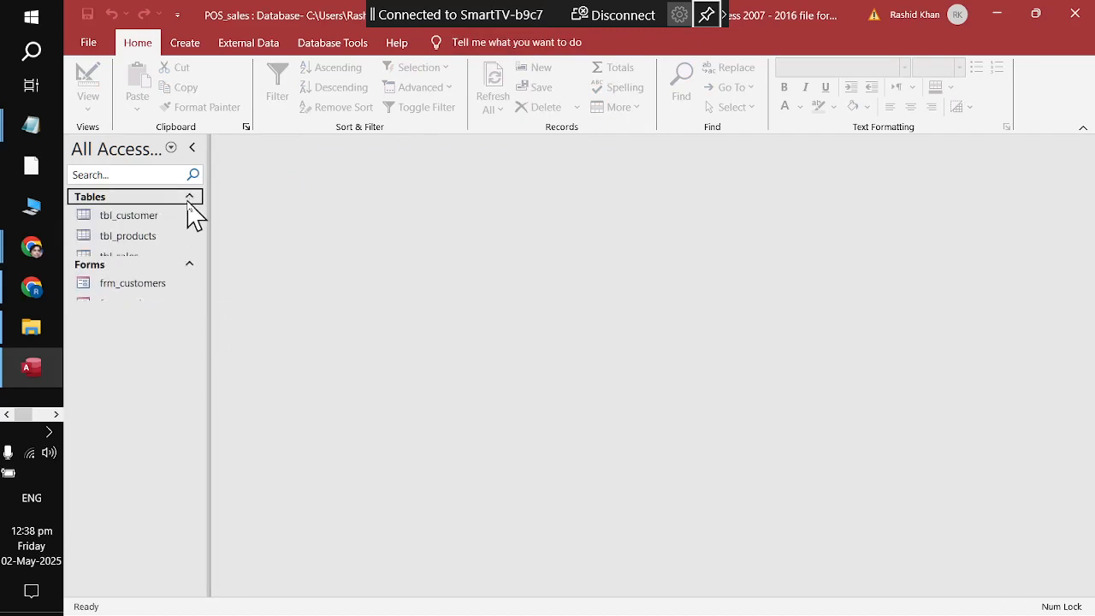
{"action": "left_click", "coordinate": [190, 204]}
{"action": "left_click", "coordinate": [154, 235]}
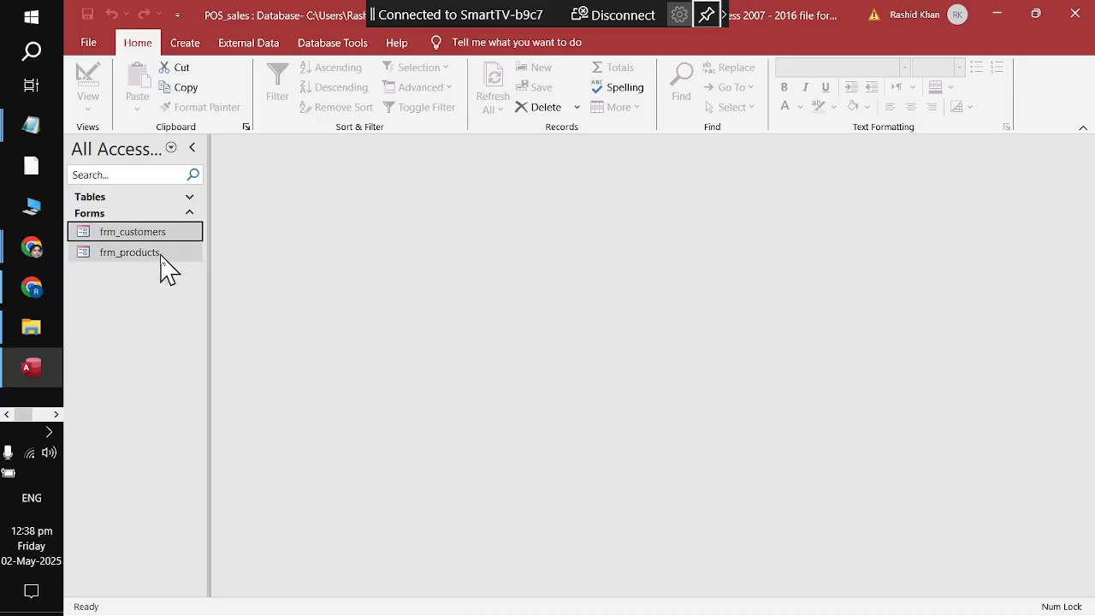
{"action": "double_click", "coordinate": [128, 252]}
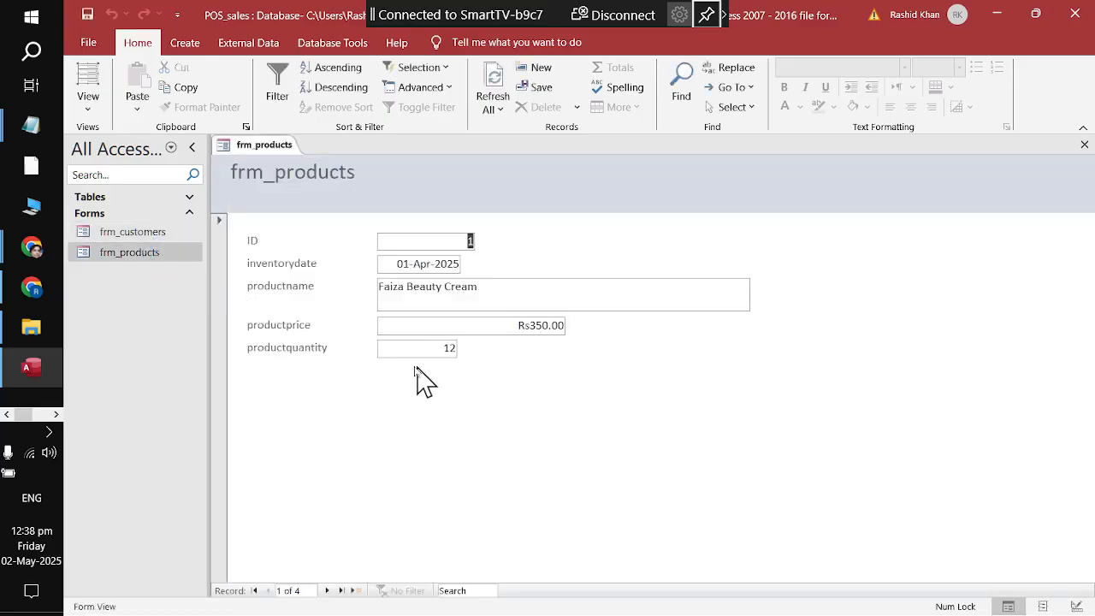
{"action": "right_click", "coordinate": [260, 148]}
{"action": "left_click", "coordinate": [265, 183]}
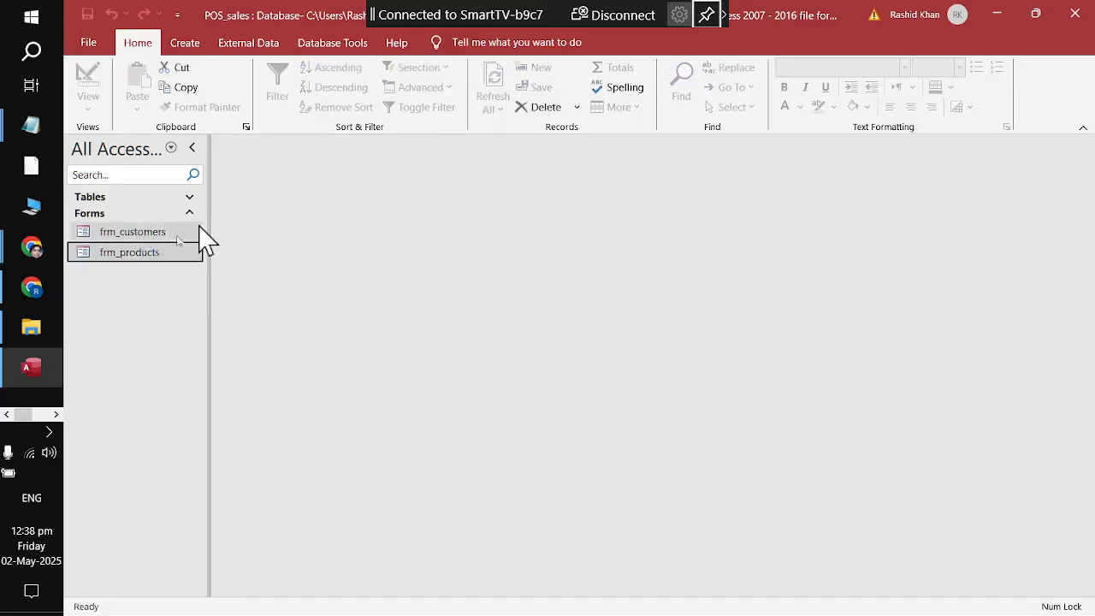
{"action": "left_click", "coordinate": [189, 197]}
{"action": "left_click", "coordinate": [128, 258]}
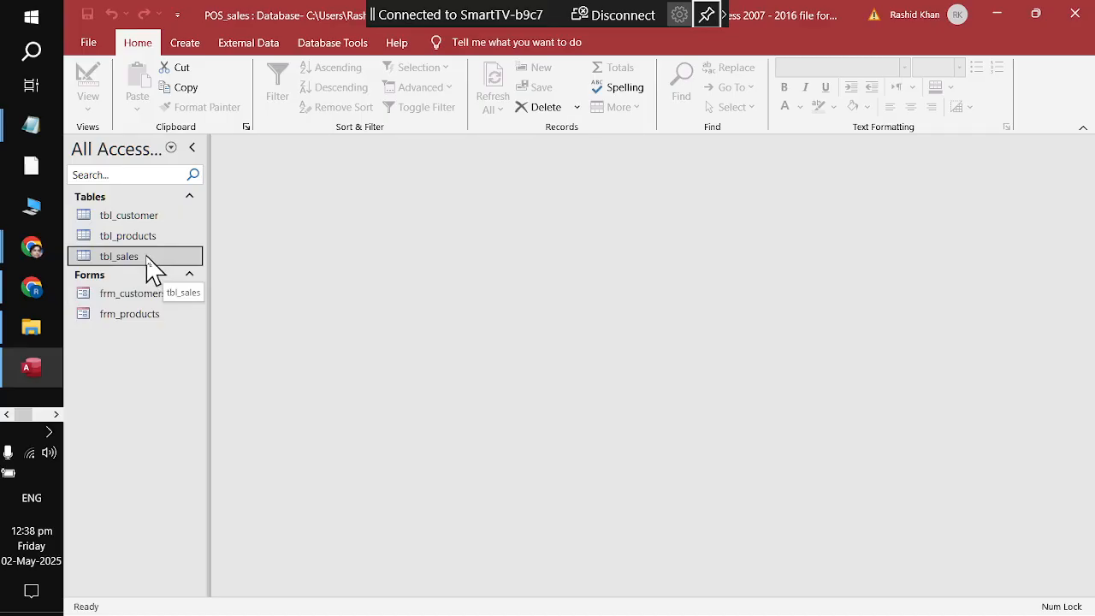
Step: Open tbl_sales in Design View and inspect the Salesdate and product fields
{"action": "right_click", "coordinate": [133, 257]}
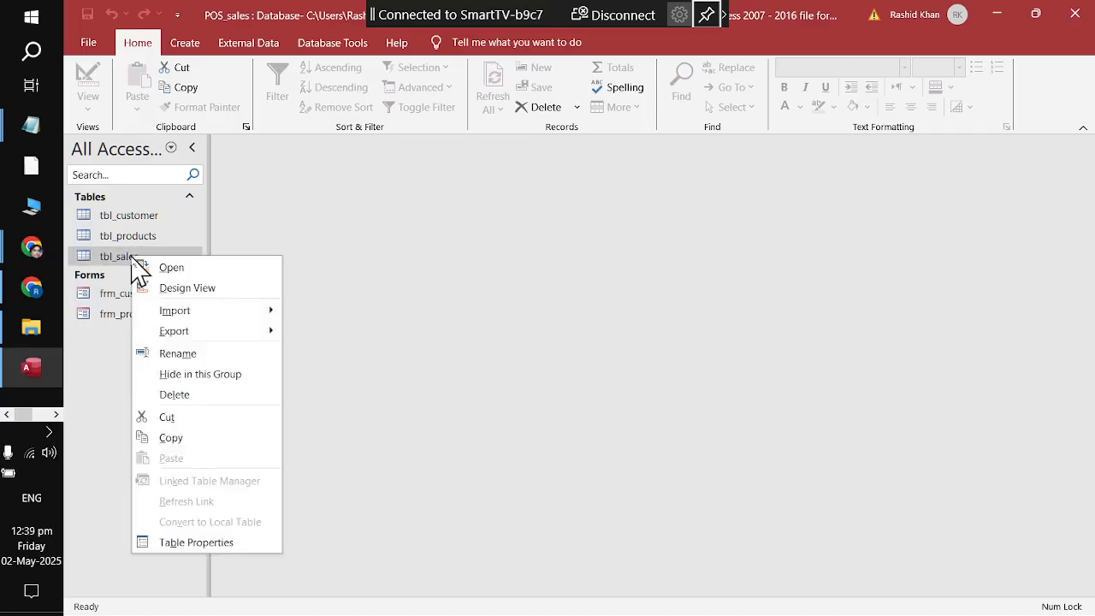
{"action": "left_click", "coordinate": [142, 288]}
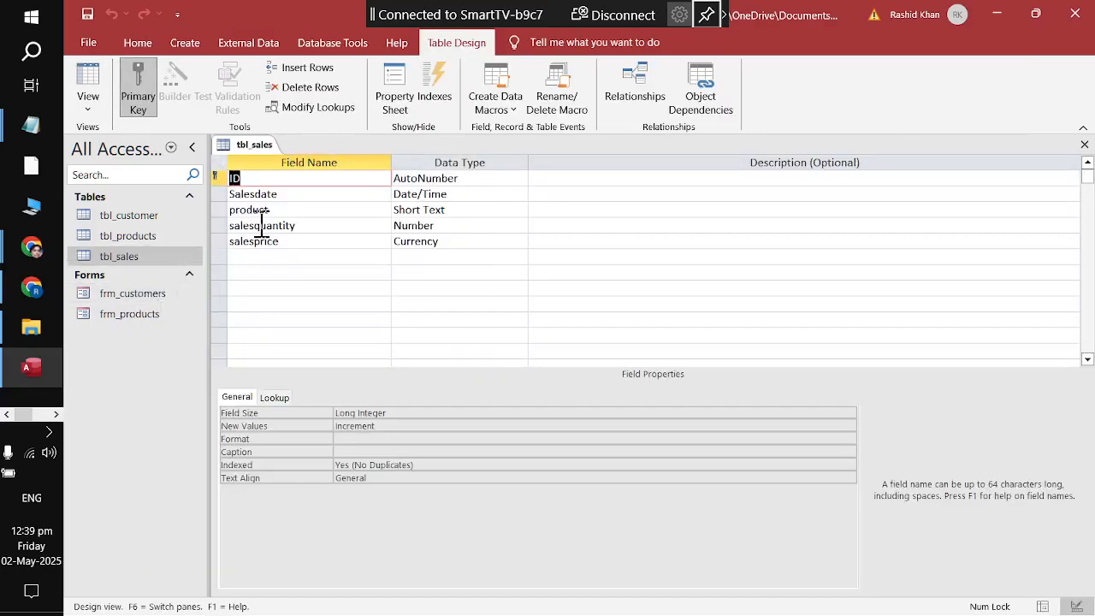
{"action": "left_click", "coordinate": [293, 195]}
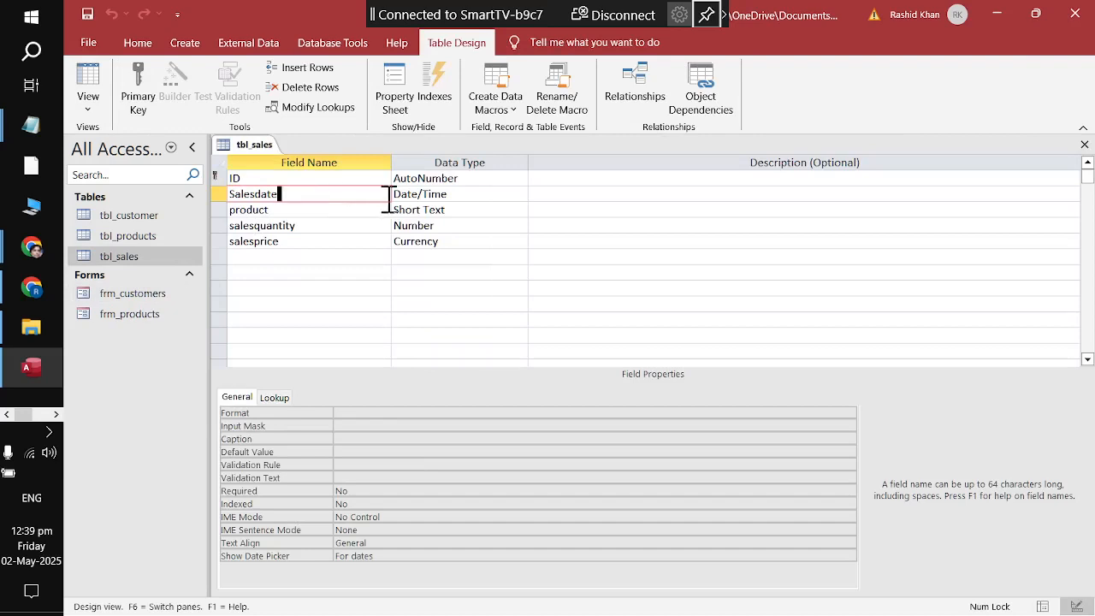
{"action": "left_click", "coordinate": [455, 194]}
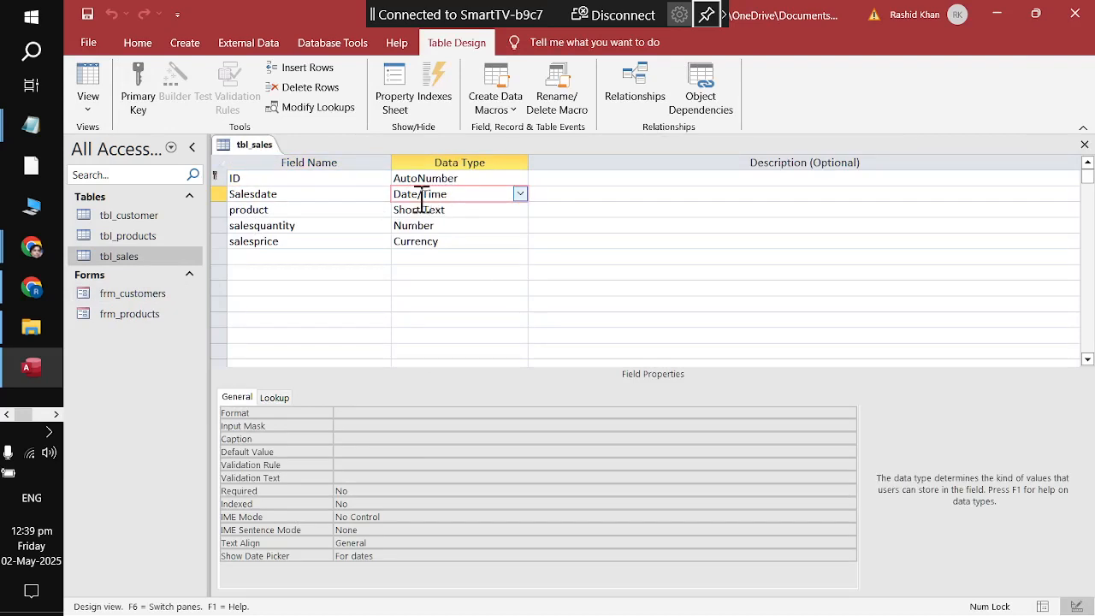
{"action": "left_click", "coordinate": [354, 209]}
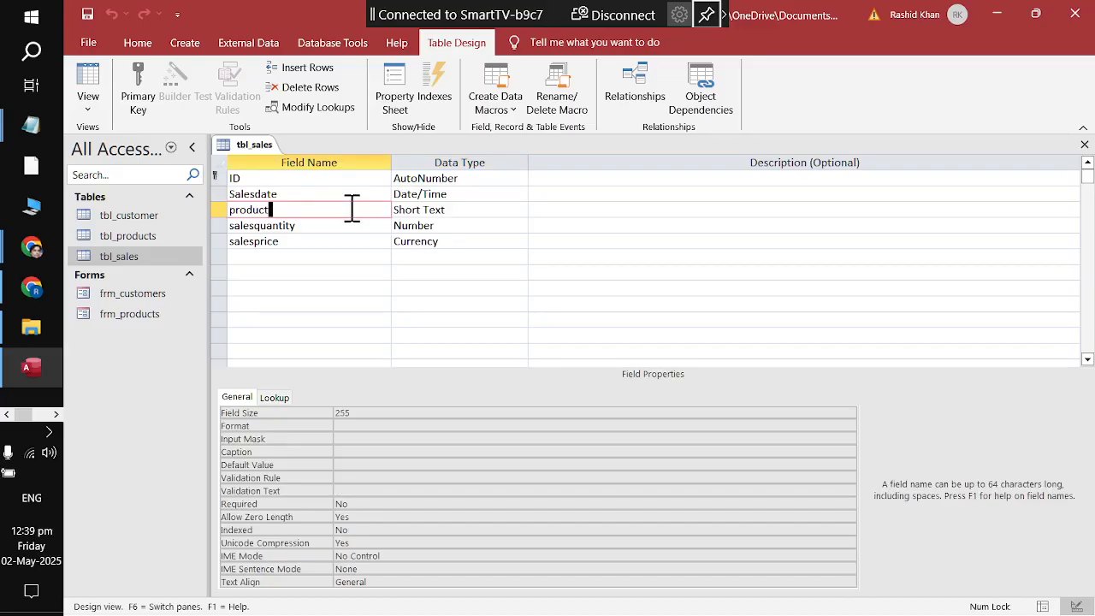
{"action": "left_click", "coordinate": [284, 197]}
{"action": "left_click", "coordinate": [288, 205]}
Step: Insert a blank field row above product and open its Data Type list
{"action": "left_click", "coordinate": [306, 69]}
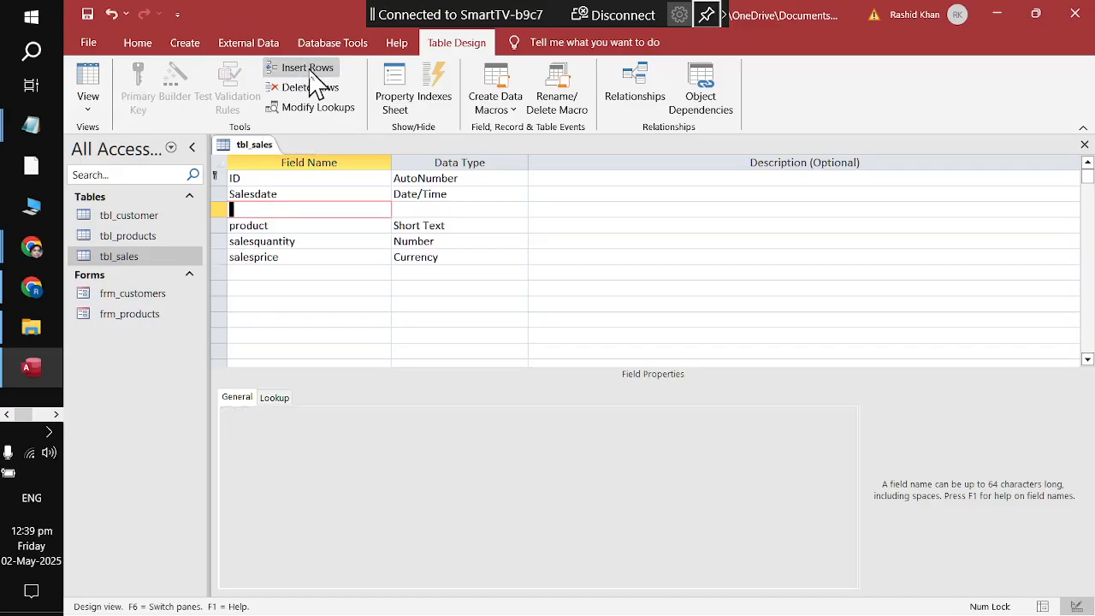
{"action": "left_click", "coordinate": [496, 209]}
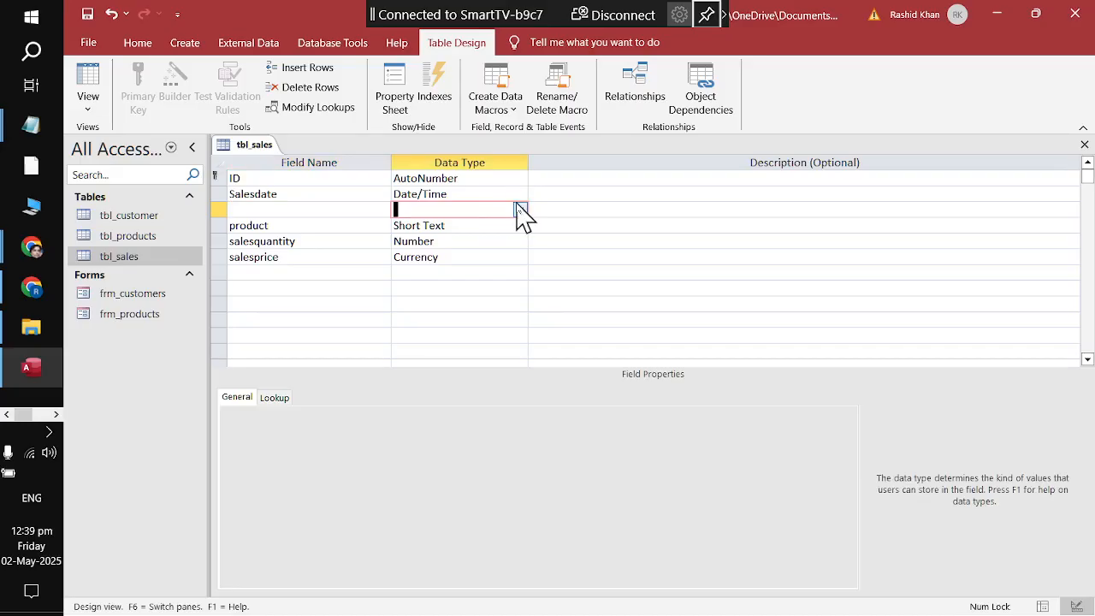
{"action": "left_click", "coordinate": [521, 211]}
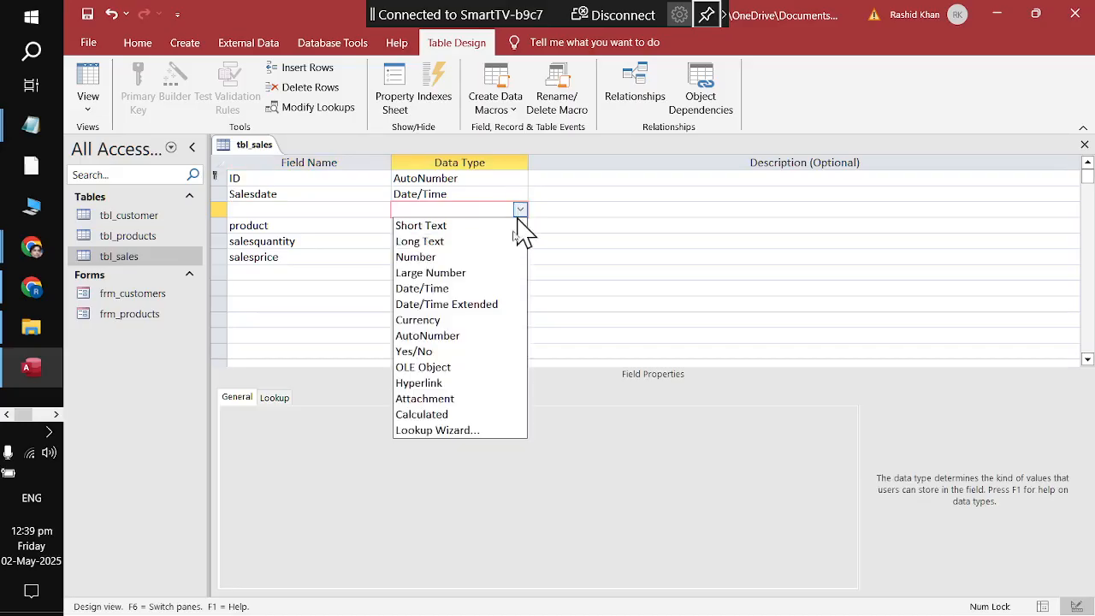
Step: Make customername a lookup to tbl_customer's customername field and save tbl_sales
{"action": "left_click", "coordinate": [512, 438]}
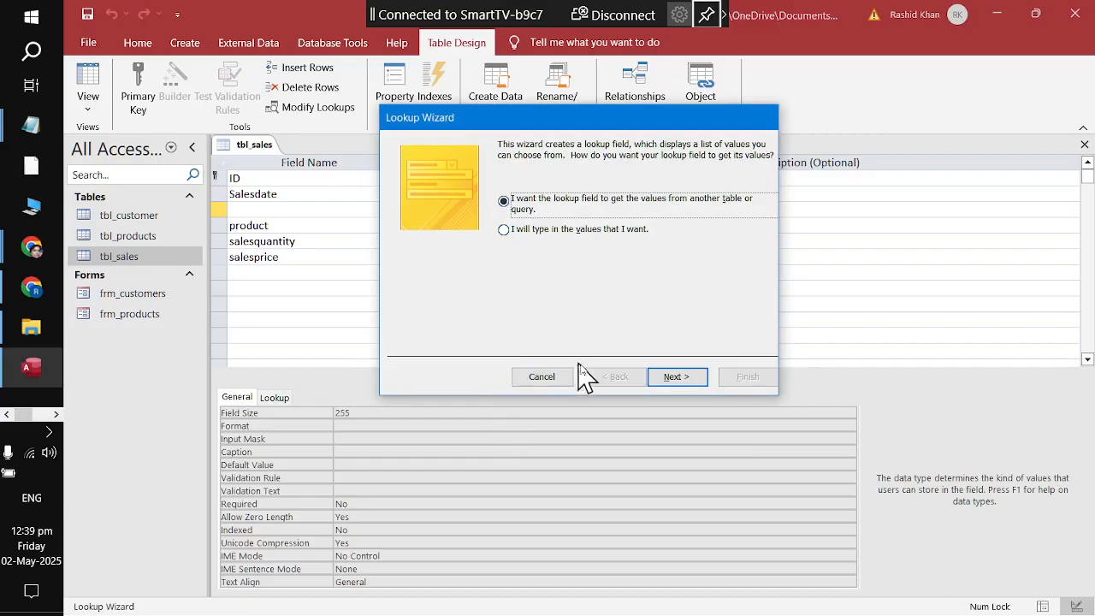
{"action": "left_click", "coordinate": [674, 387]}
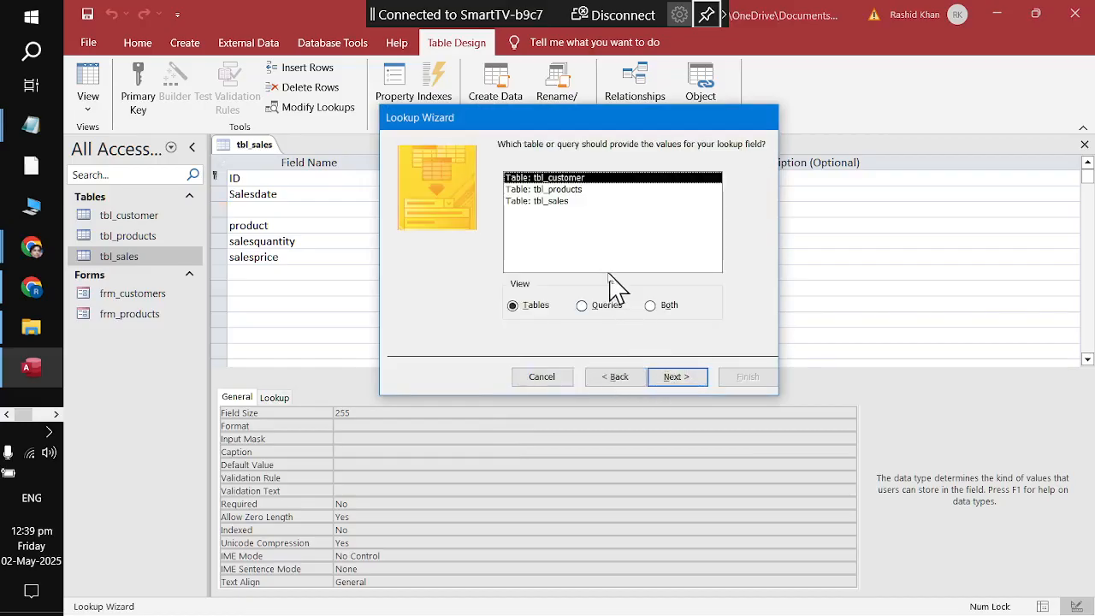
{"action": "double_click", "coordinate": [599, 178]}
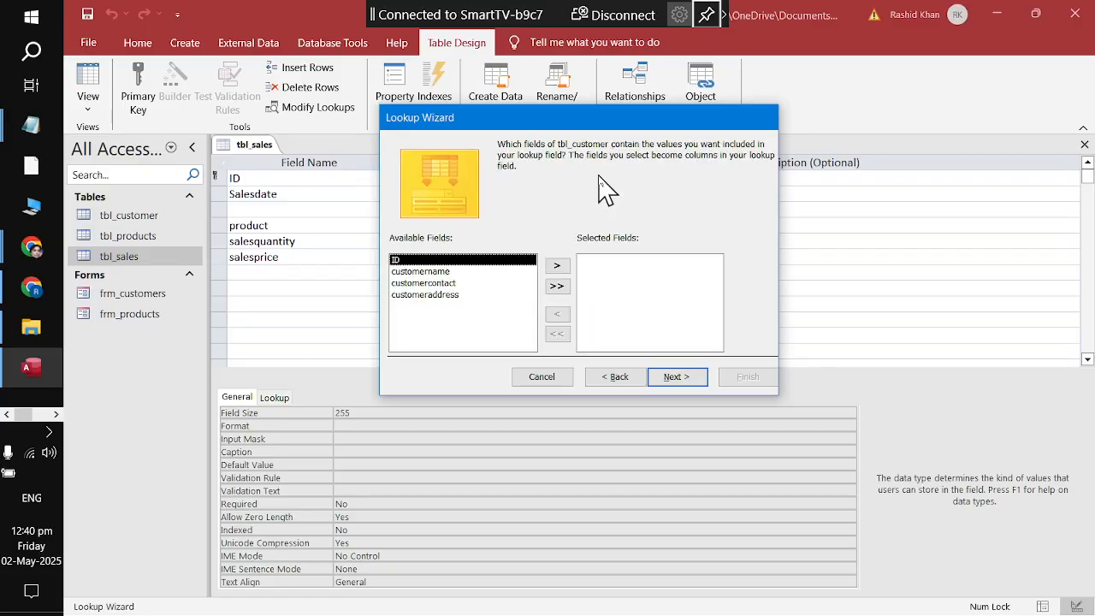
{"action": "left_click", "coordinate": [425, 274]}
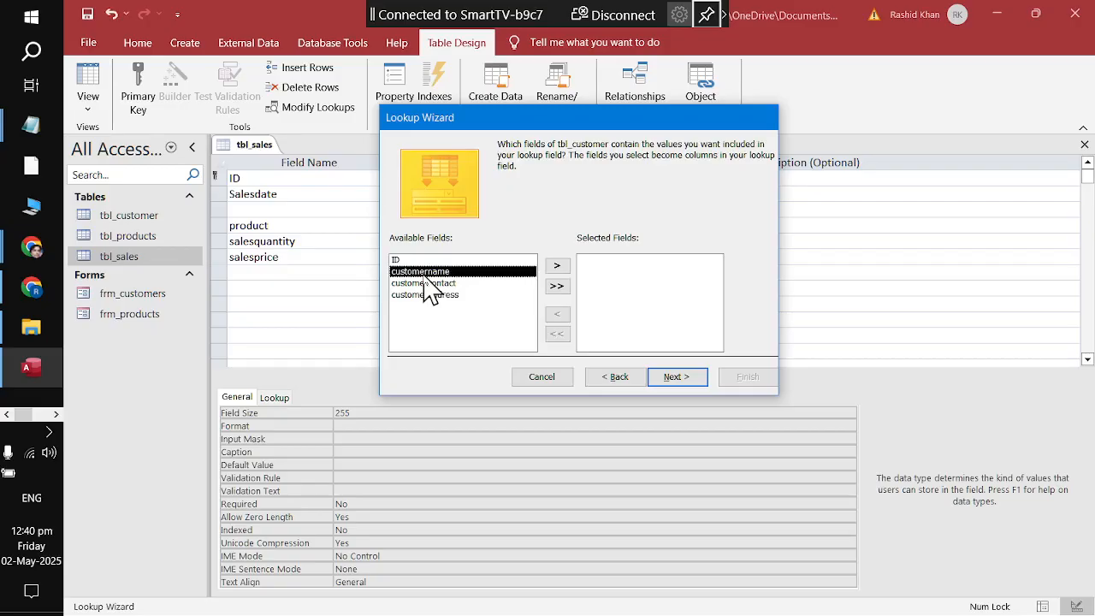
{"action": "double_click", "coordinate": [465, 274]}
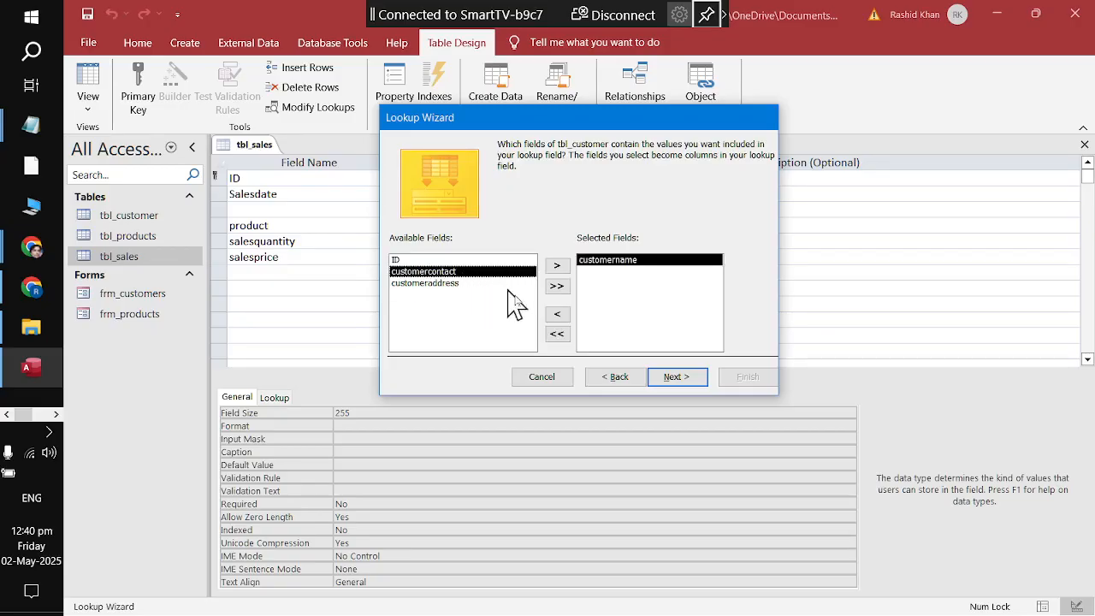
{"action": "left_click", "coordinate": [678, 387]}
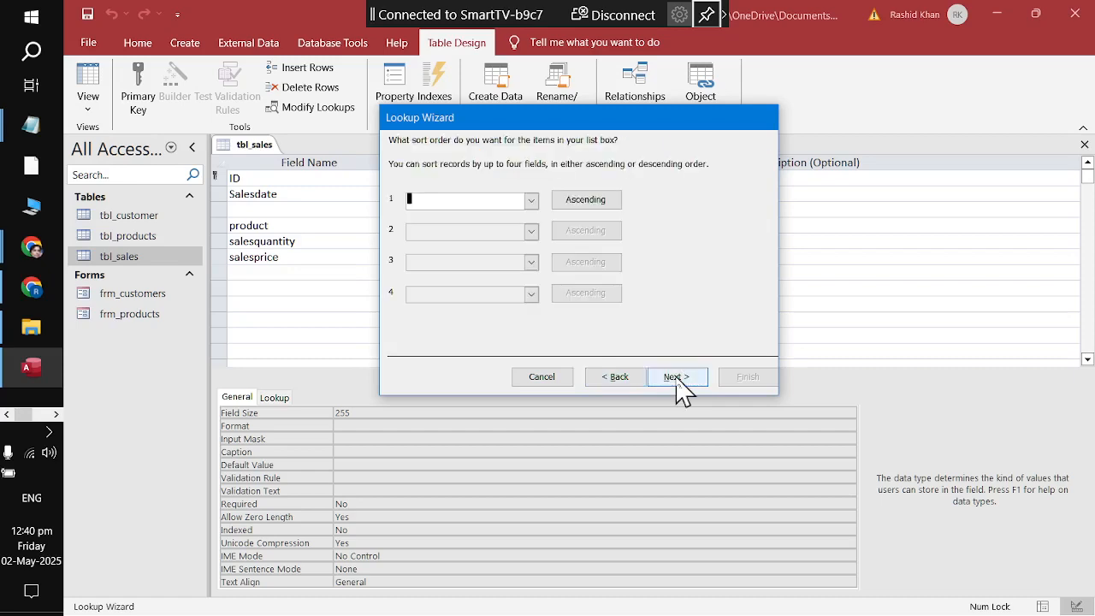
{"action": "left_click", "coordinate": [680, 385]}
{"action": "left_click", "coordinate": [675, 376]}
{"action": "left_click", "coordinate": [725, 384]}
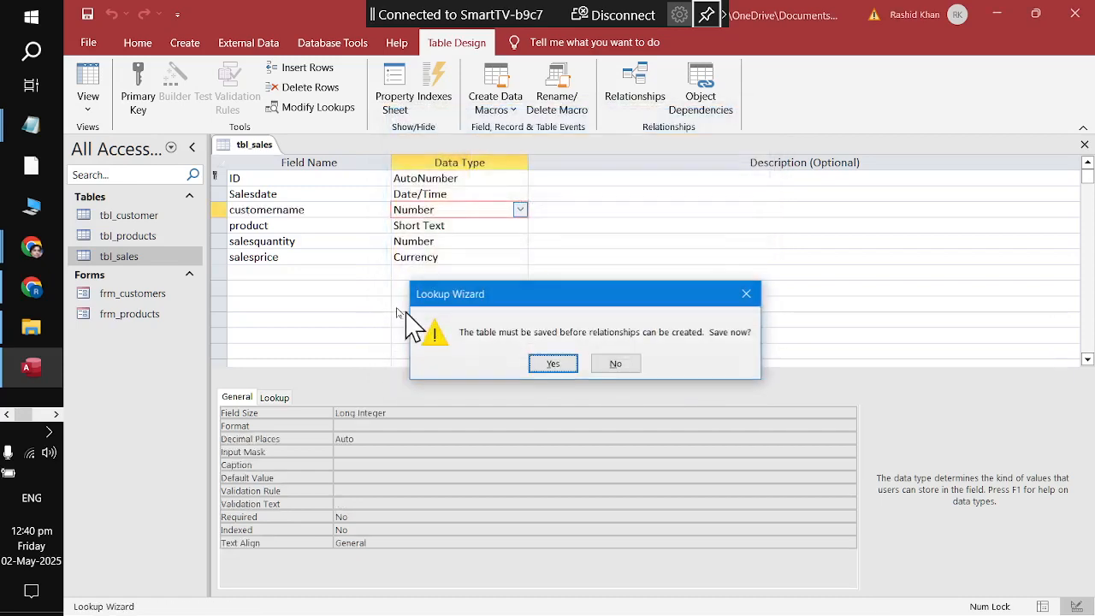
{"action": "left_click", "coordinate": [551, 366]}
{"action": "left_click", "coordinate": [340, 225]}
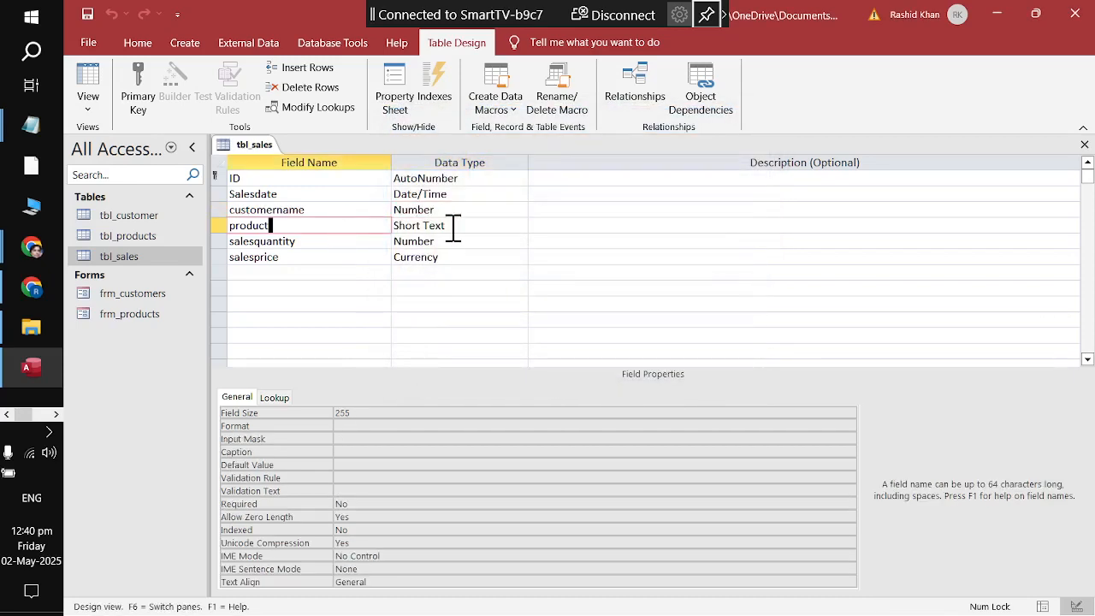
Step: Try setting product's data type to Calculated, then cancel it and dismiss the warning
{"action": "left_click", "coordinate": [479, 227]}
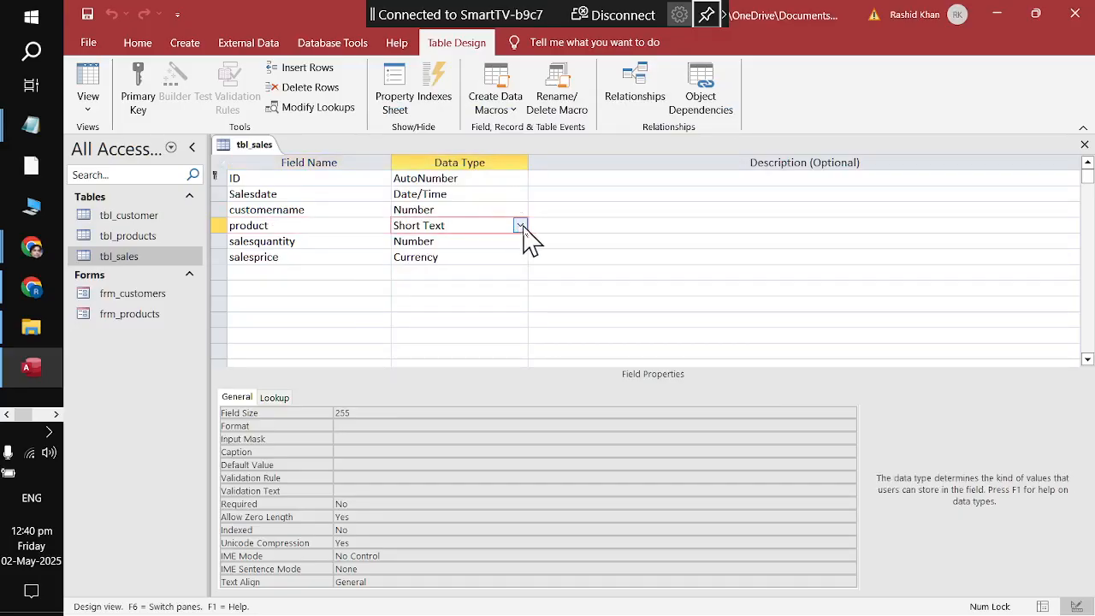
{"action": "left_click", "coordinate": [520, 226]}
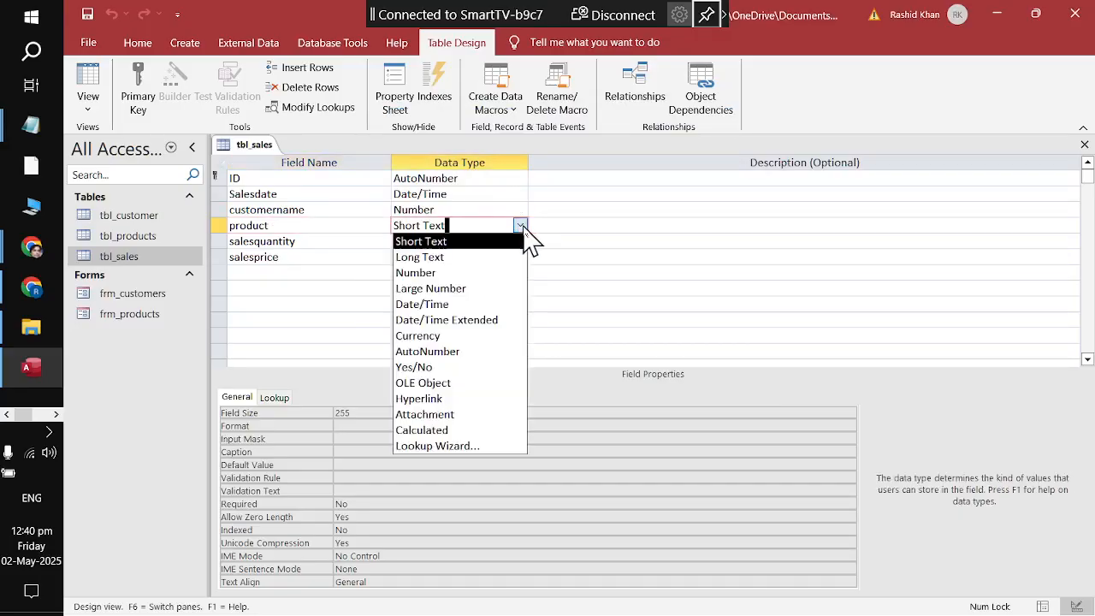
{"action": "left_click", "coordinate": [491, 436]}
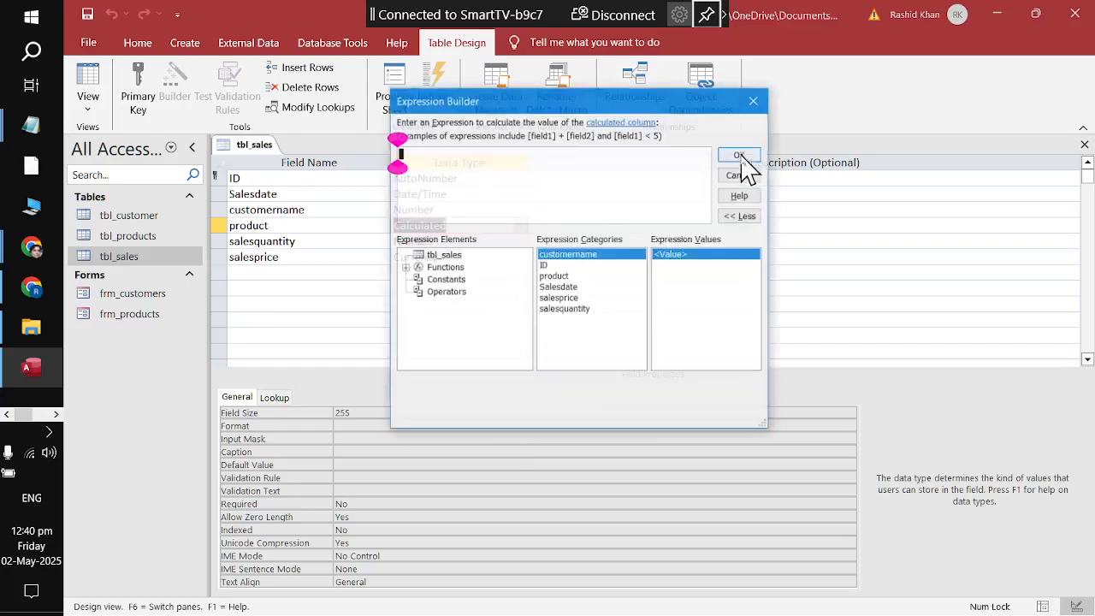
{"action": "left_click", "coordinate": [742, 177]}
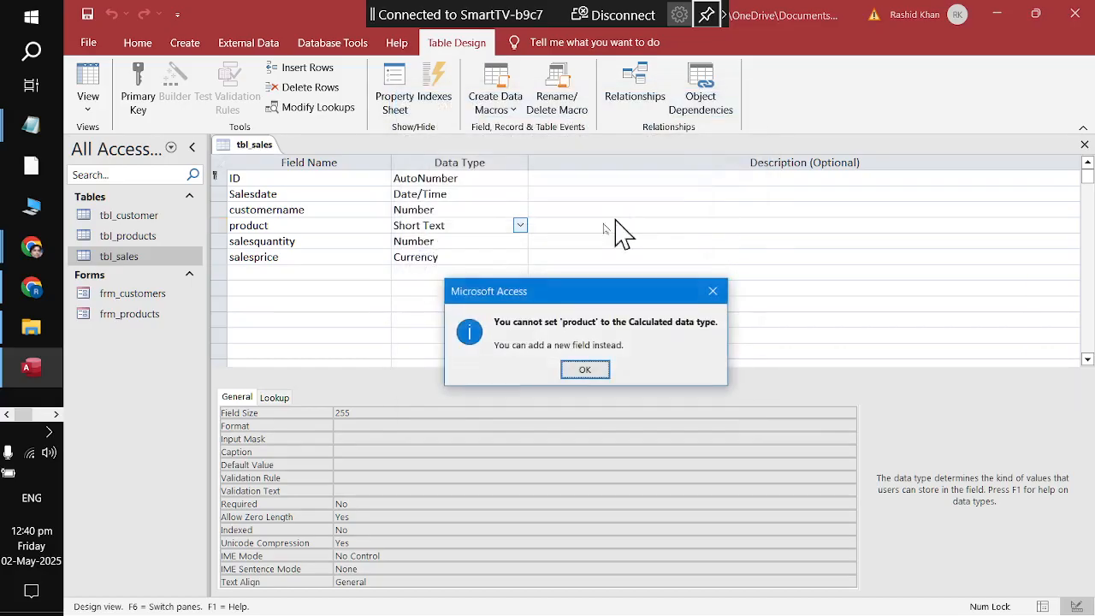
{"action": "left_click", "coordinate": [585, 369]}
Step: Start a product lookup from tbl_products using the productprice column
{"action": "left_click", "coordinate": [520, 226]}
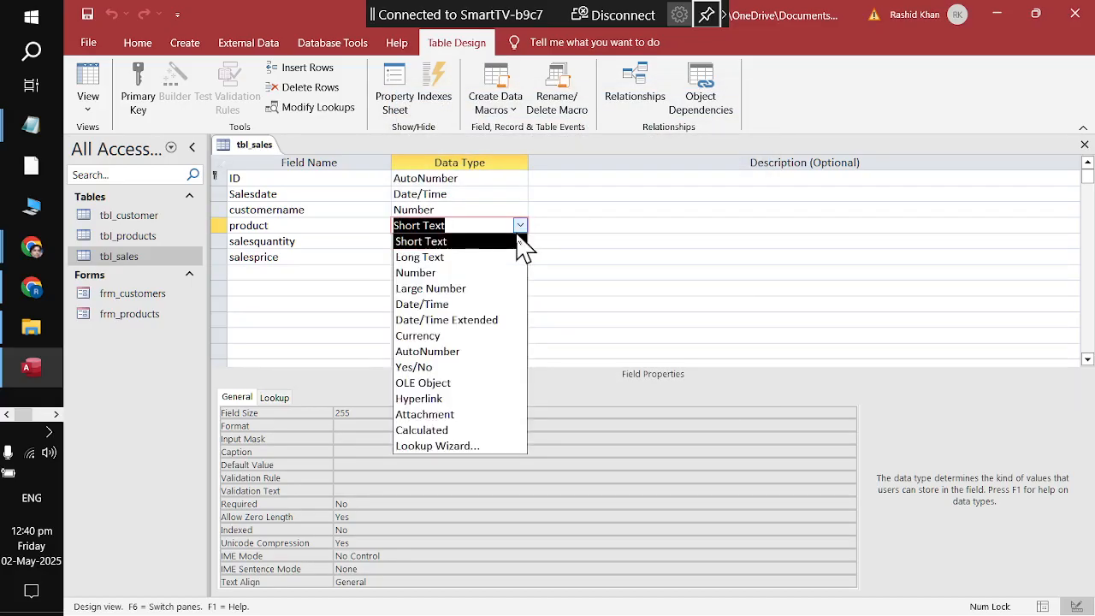
{"action": "left_click", "coordinate": [513, 446]}
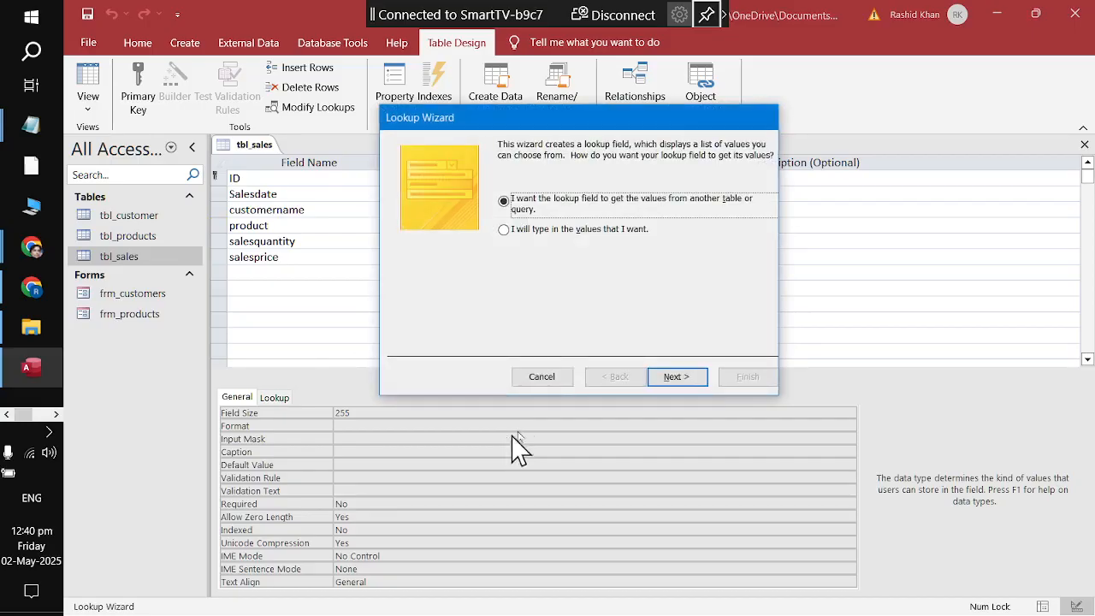
{"action": "left_click", "coordinate": [676, 376]}
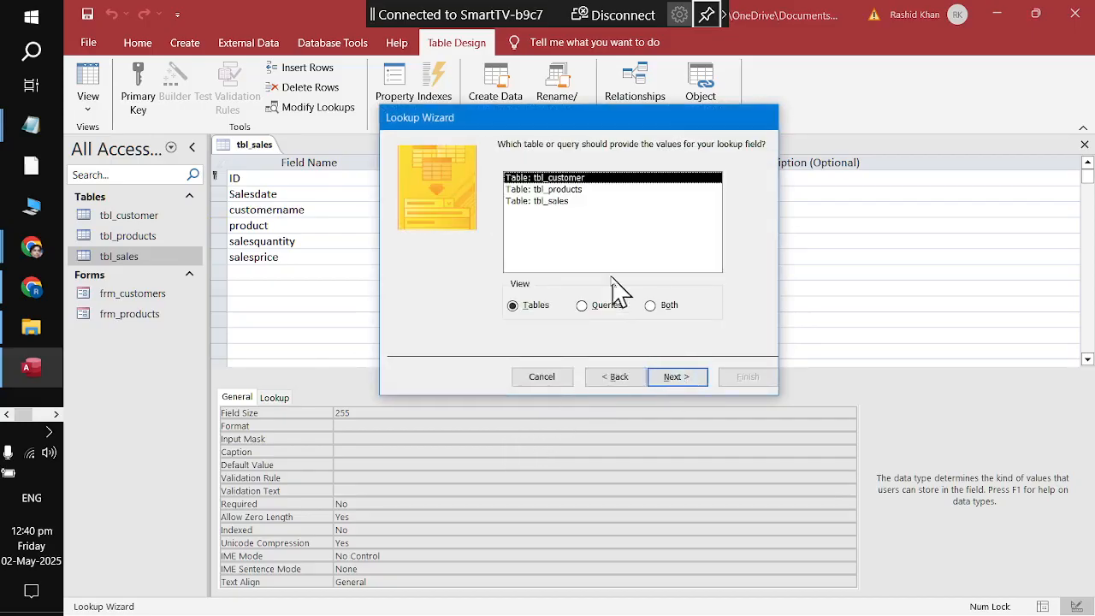
{"action": "left_click", "coordinate": [589, 190]}
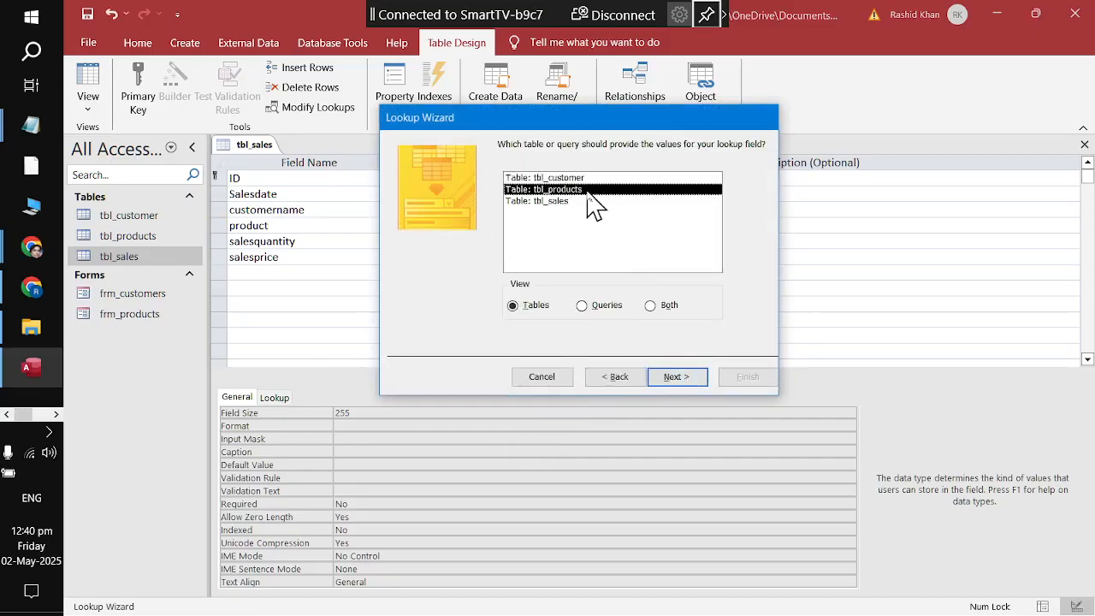
{"action": "left_click", "coordinate": [673, 376]}
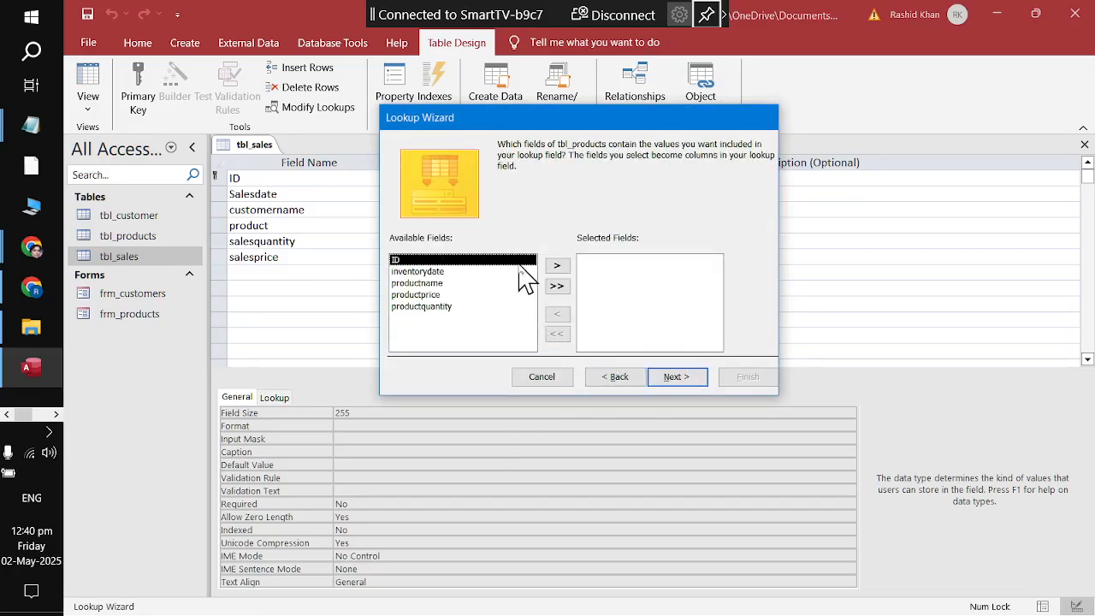
{"action": "double_click", "coordinate": [425, 296]}
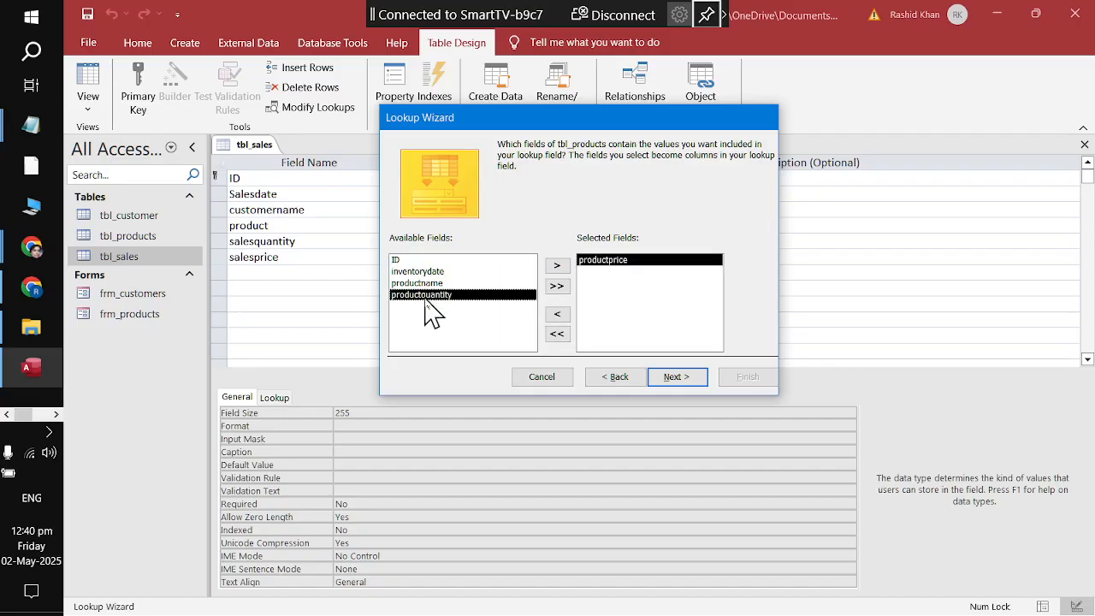
{"action": "left_click", "coordinate": [665, 383]}
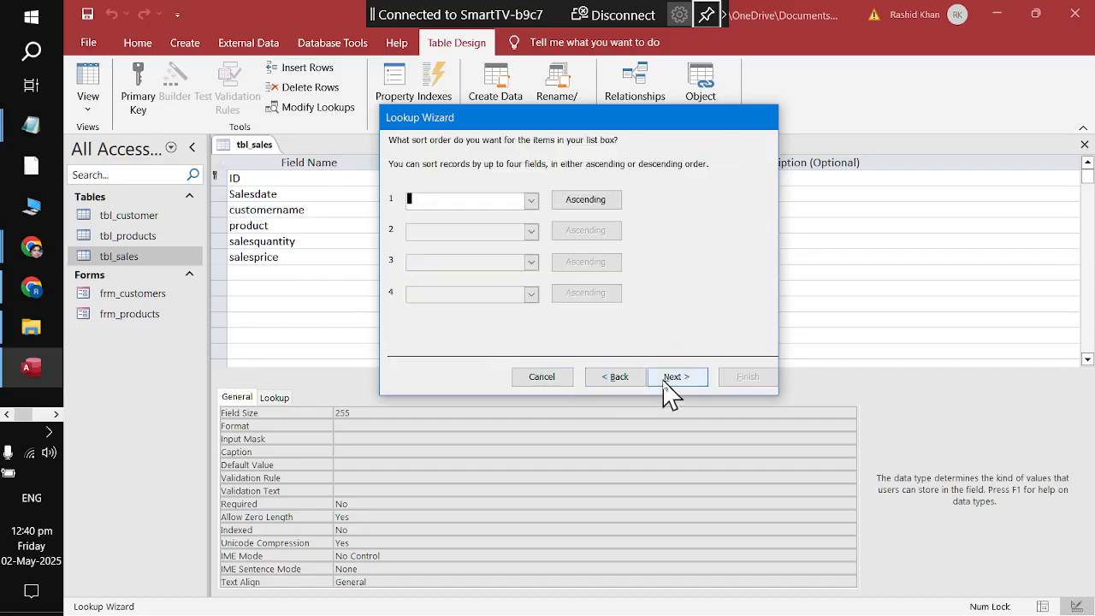
{"action": "left_click", "coordinate": [673, 378]}
{"action": "left_click", "coordinate": [673, 378]}
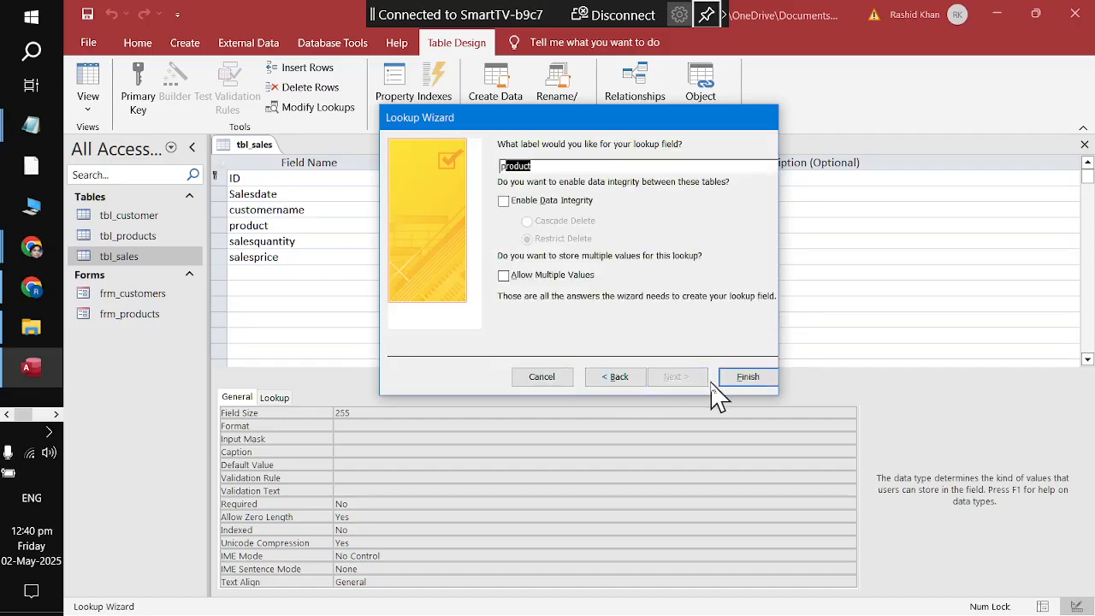
{"action": "left_click", "coordinate": [737, 384]}
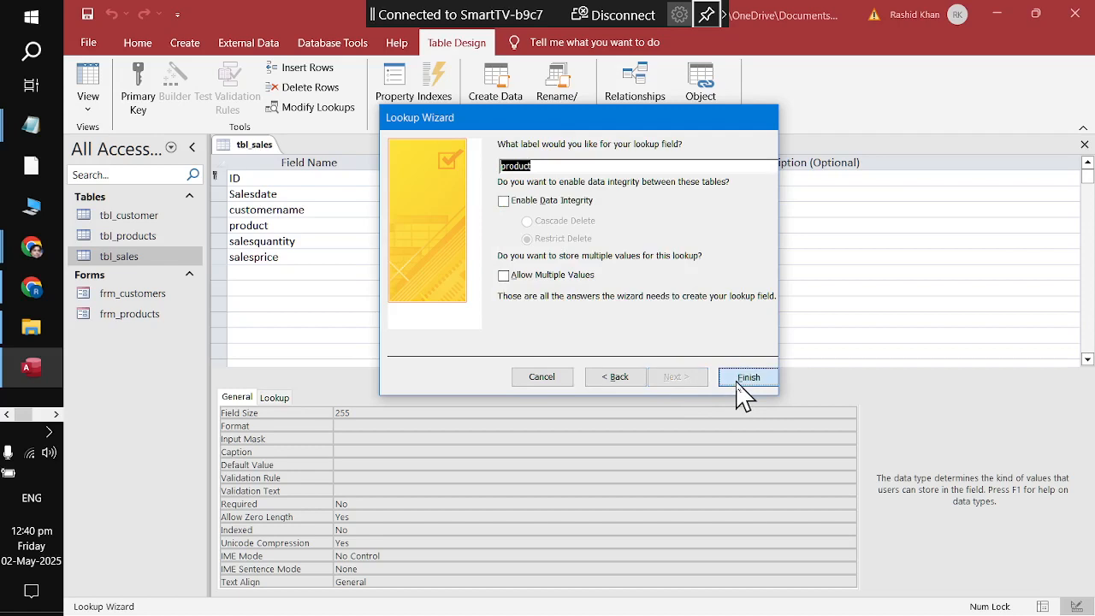
Step: Replace the lookup column with productname, finish the lookup, and save the table
{"action": "left_click", "coordinate": [602, 380]}
{"action": "left_click", "coordinate": [602, 381]}
{"action": "left_click", "coordinate": [602, 380]}
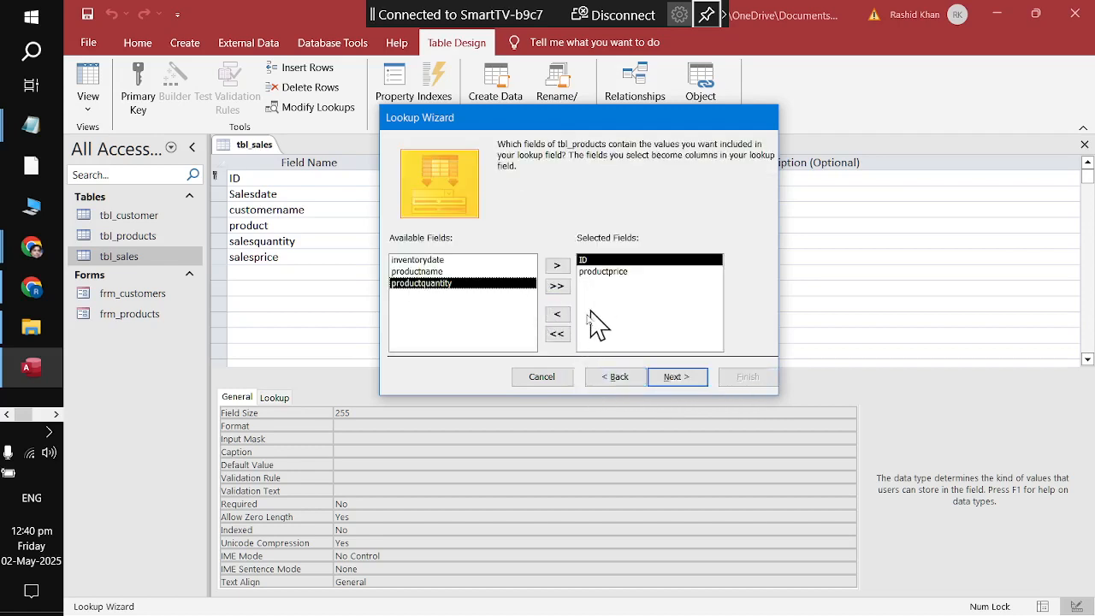
{"action": "left_click", "coordinate": [557, 334]}
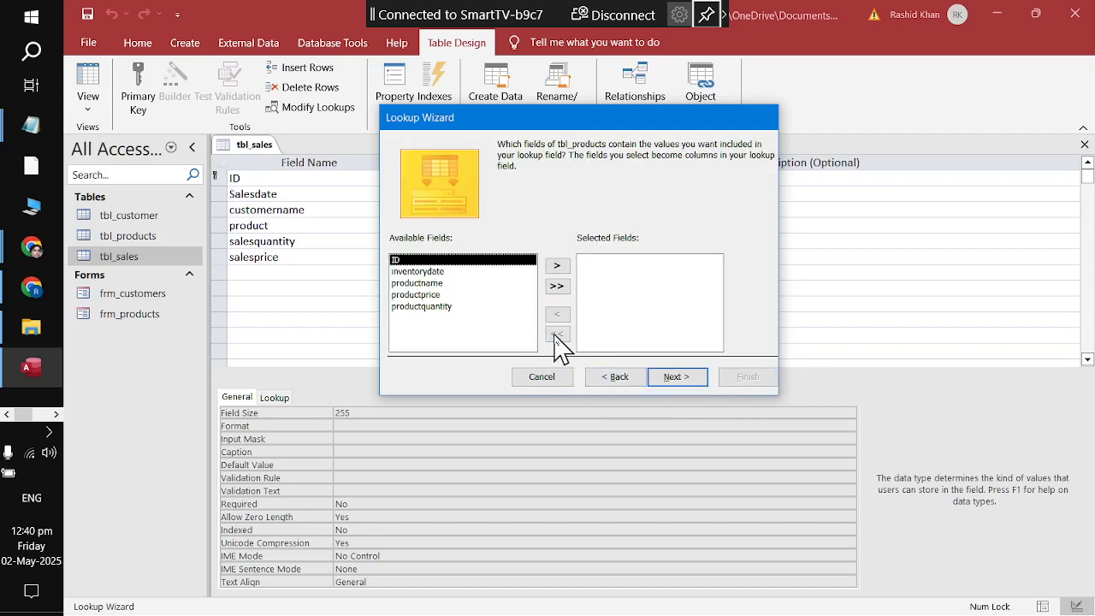
{"action": "left_click", "coordinate": [438, 288]}
{"action": "double_click", "coordinate": [438, 288]}
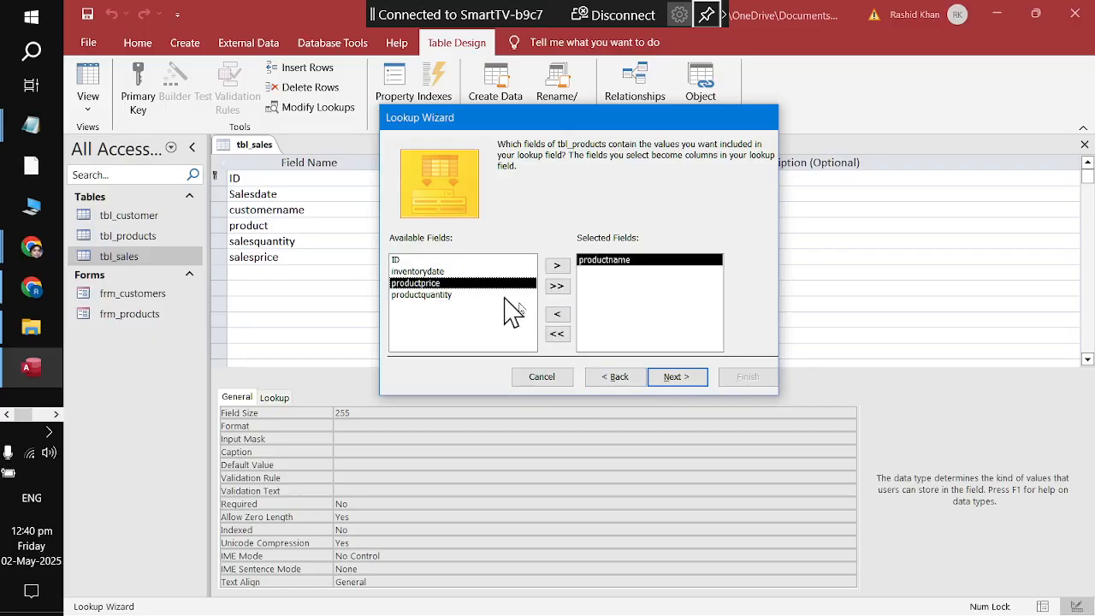
{"action": "left_click", "coordinate": [676, 378]}
{"action": "left_click", "coordinate": [677, 379]}
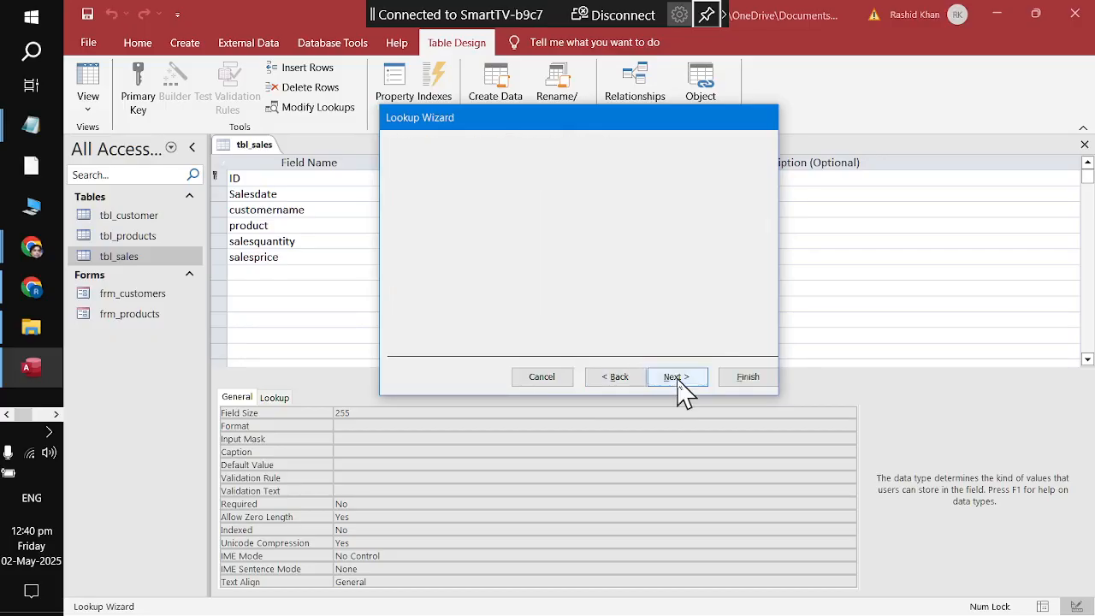
{"action": "left_click", "coordinate": [676, 380]}
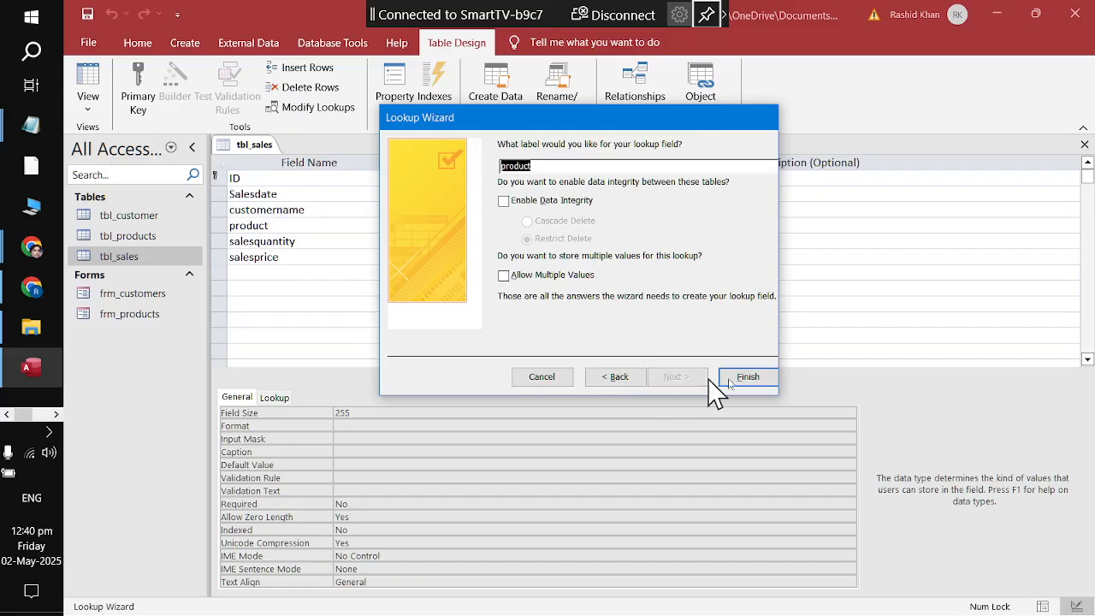
{"action": "left_click", "coordinate": [748, 377]}
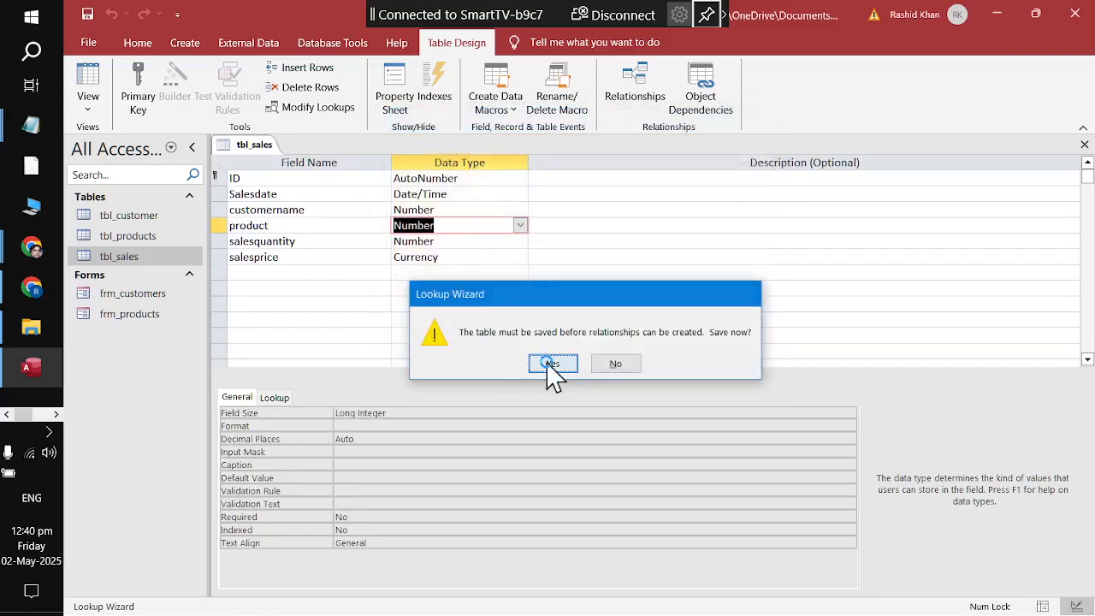
{"action": "left_click", "coordinate": [552, 366]}
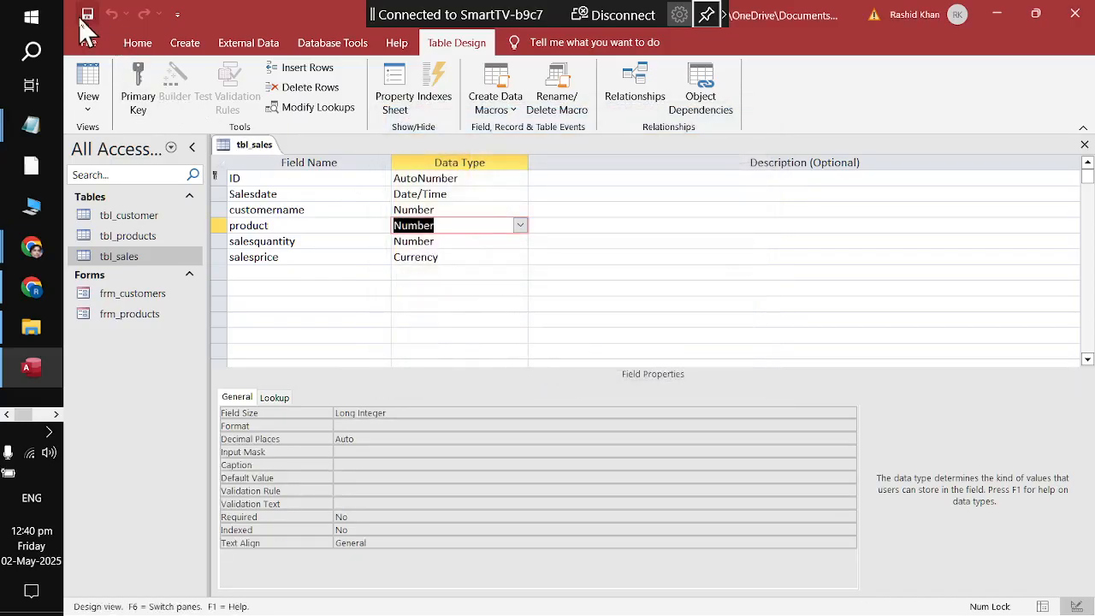
Step: Close the tbl_sales design view
{"action": "left_click", "coordinate": [280, 243]}
{"action": "left_click", "coordinate": [275, 258]}
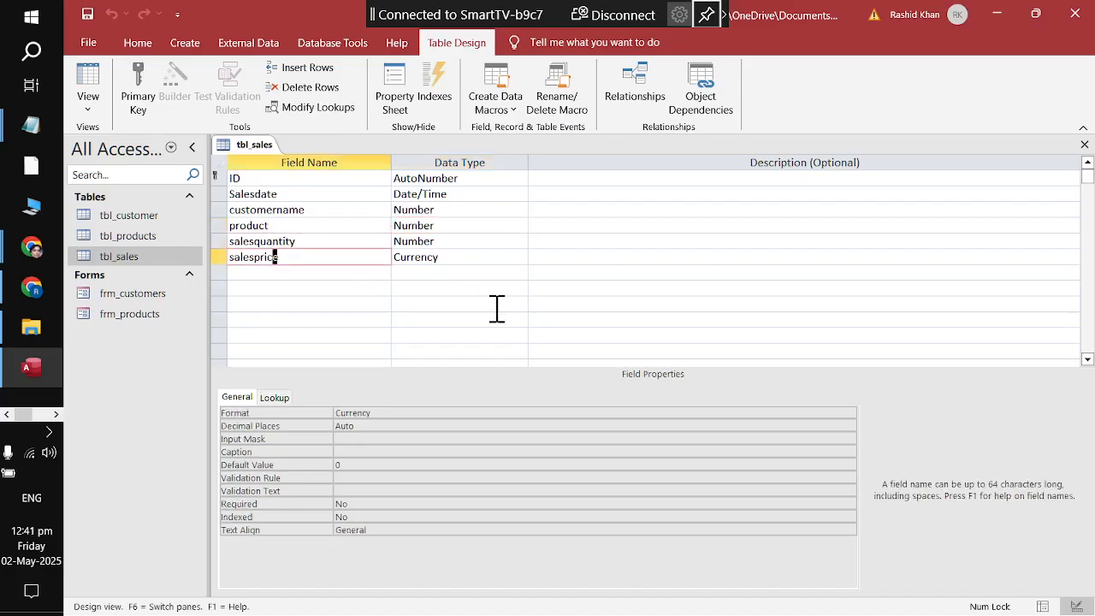
{"action": "right_click", "coordinate": [257, 143]}
{"action": "left_click", "coordinate": [272, 163]}
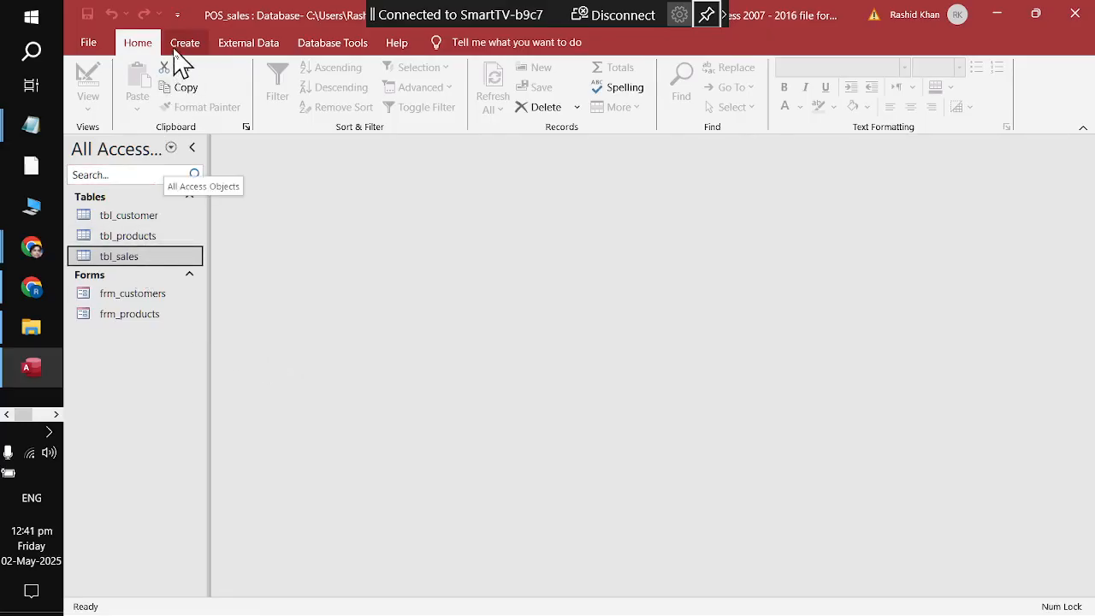
Step: Use the Form Wizard to build a columnar frm_sales form with all six tbl_sales fields
{"action": "left_click", "coordinate": [183, 45]}
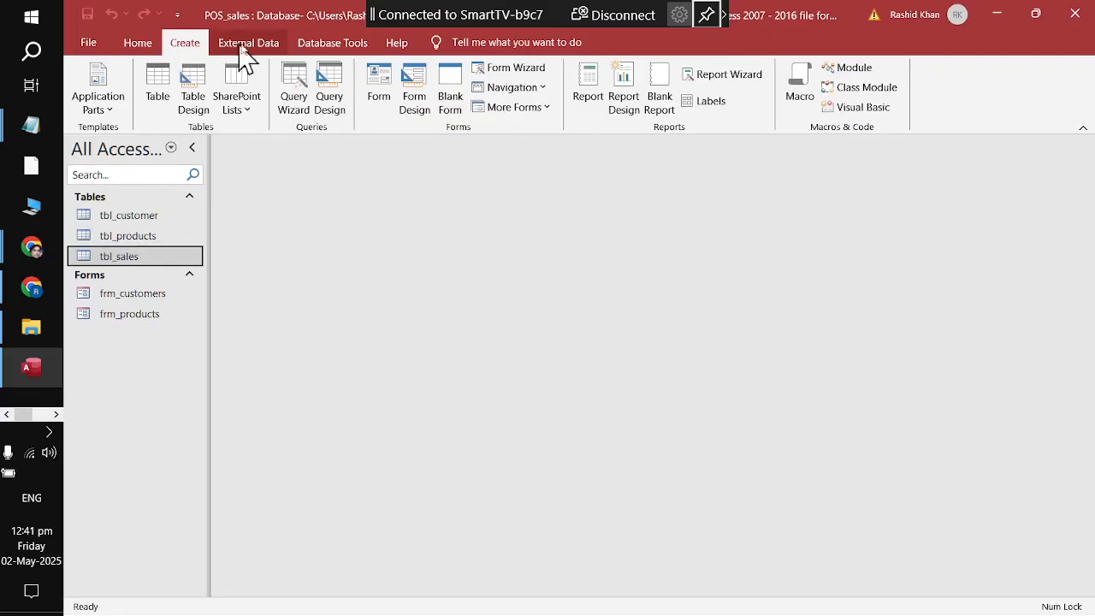
{"action": "left_click", "coordinate": [515, 70]}
{"action": "left_click", "coordinate": [547, 293]}
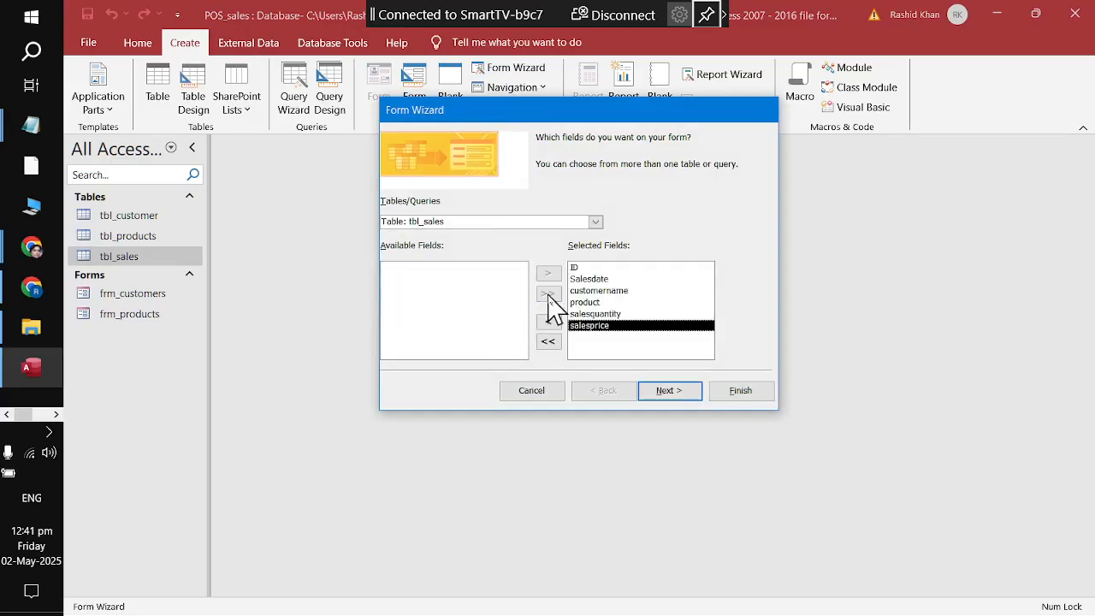
{"action": "left_click", "coordinate": [668, 390]}
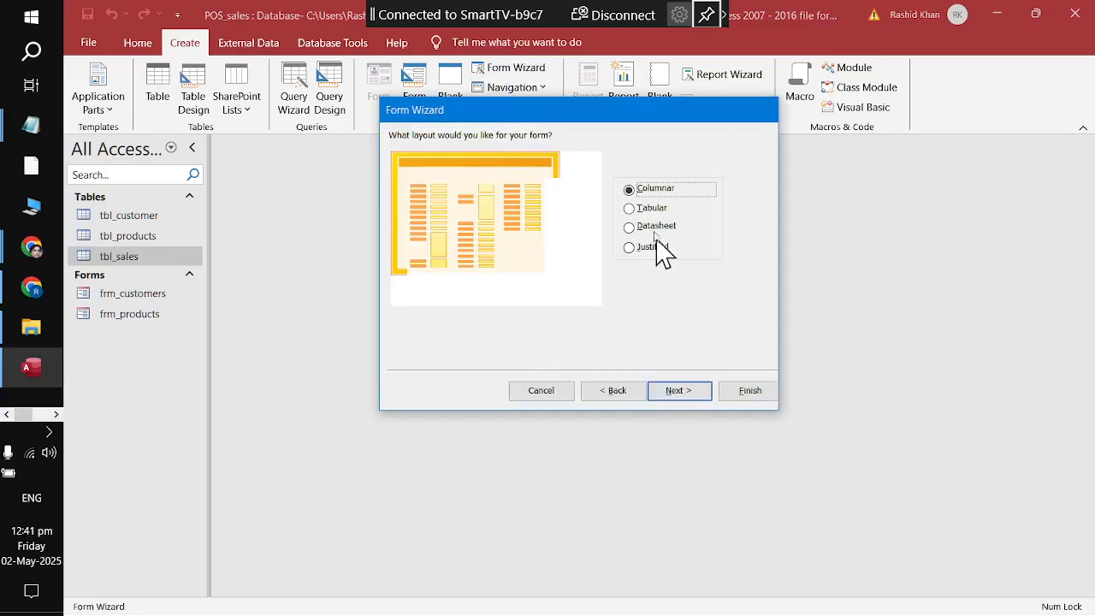
{"action": "left_click", "coordinate": [682, 392]}
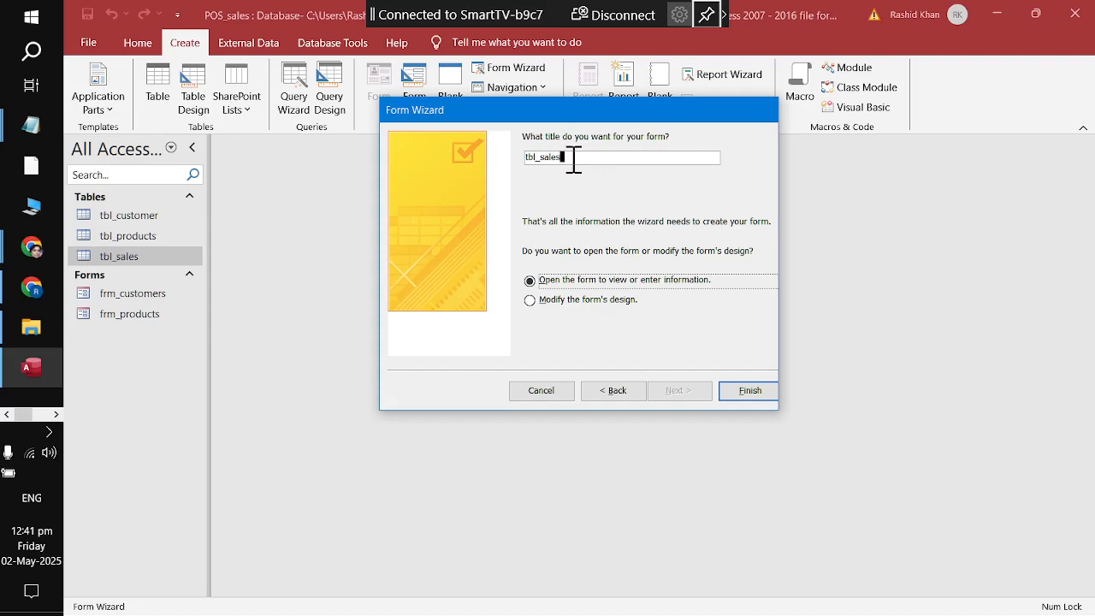
{"action": "left_click_drag", "start_coordinate": [574, 159], "coordinate": [523, 156]}
{"action": "type", "text": "frm"}
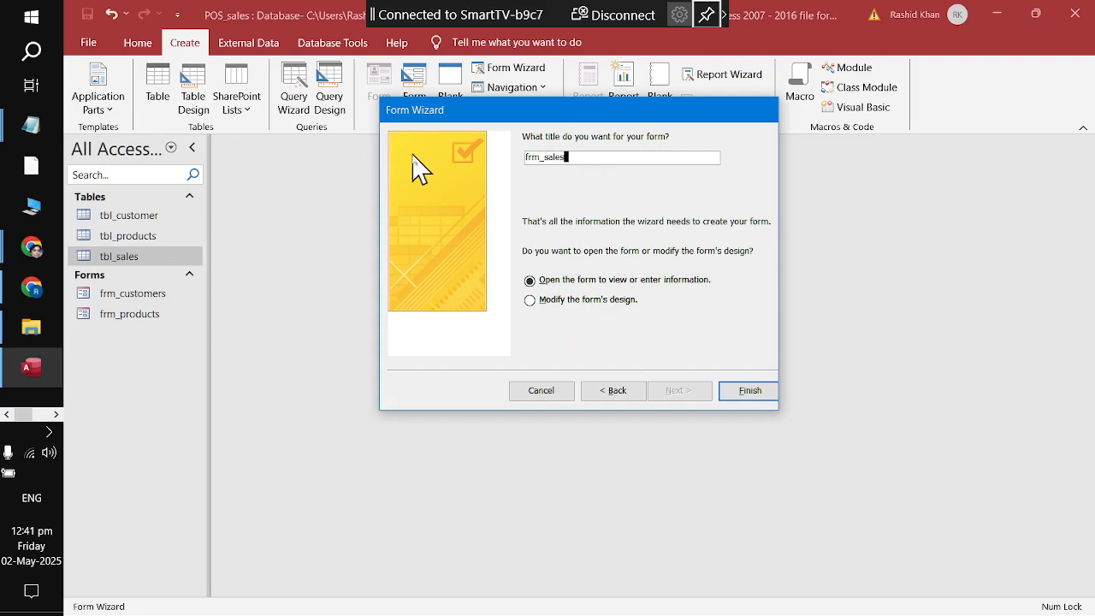
{"action": "key", "text": "Return"}
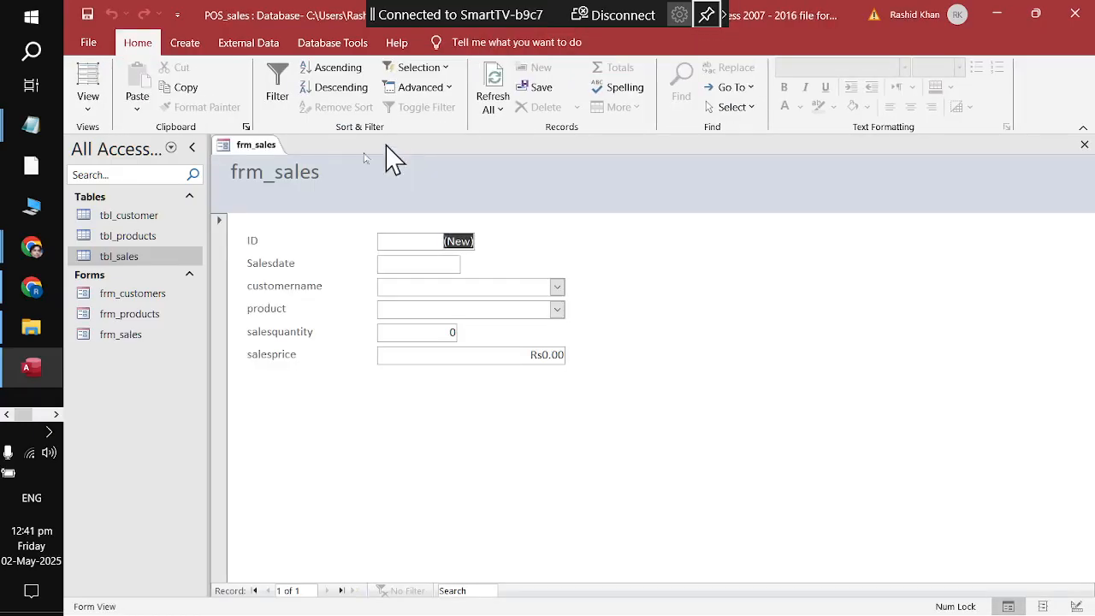
Step: Close frm_sales, then open and close frm_customers
{"action": "left_click", "coordinate": [303, 185]}
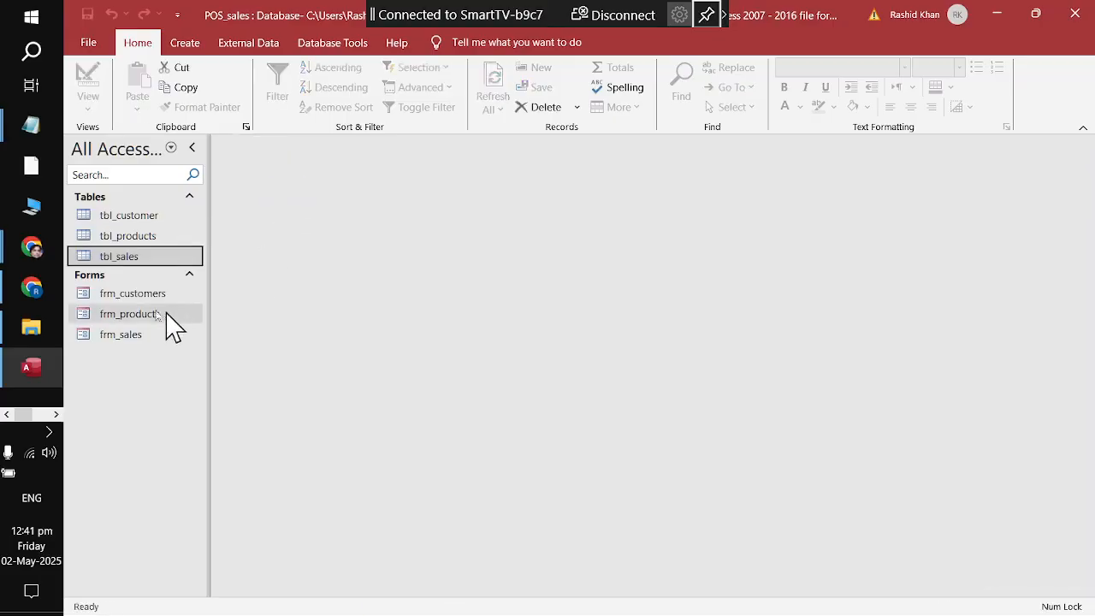
{"action": "left_click", "coordinate": [139, 310]}
{"action": "left_click", "coordinate": [149, 293]}
{"action": "double_click", "coordinate": [149, 294]}
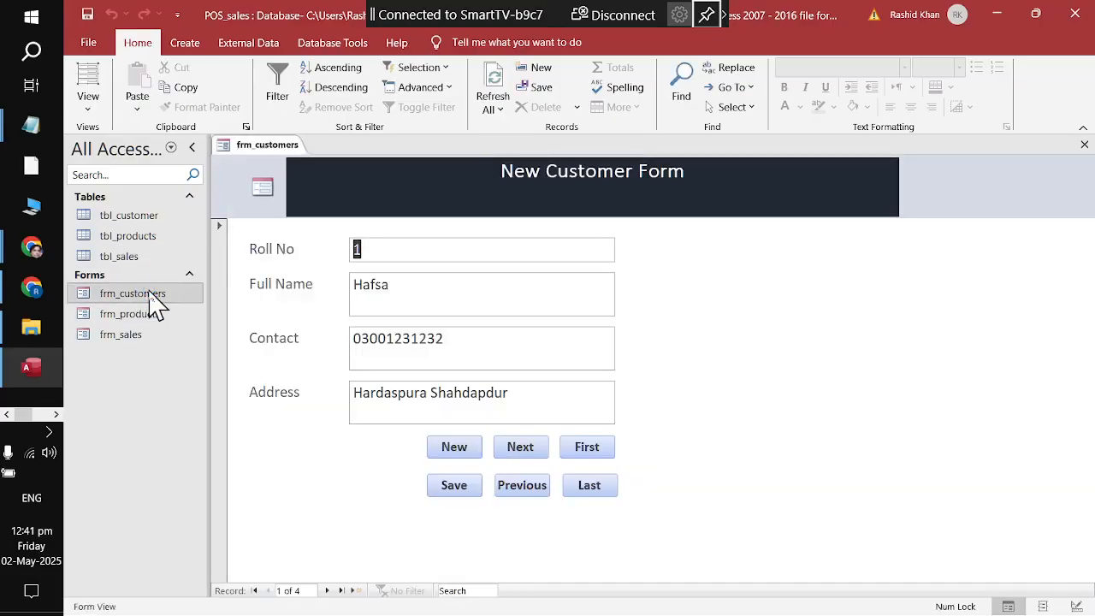
{"action": "right_click", "coordinate": [280, 145]}
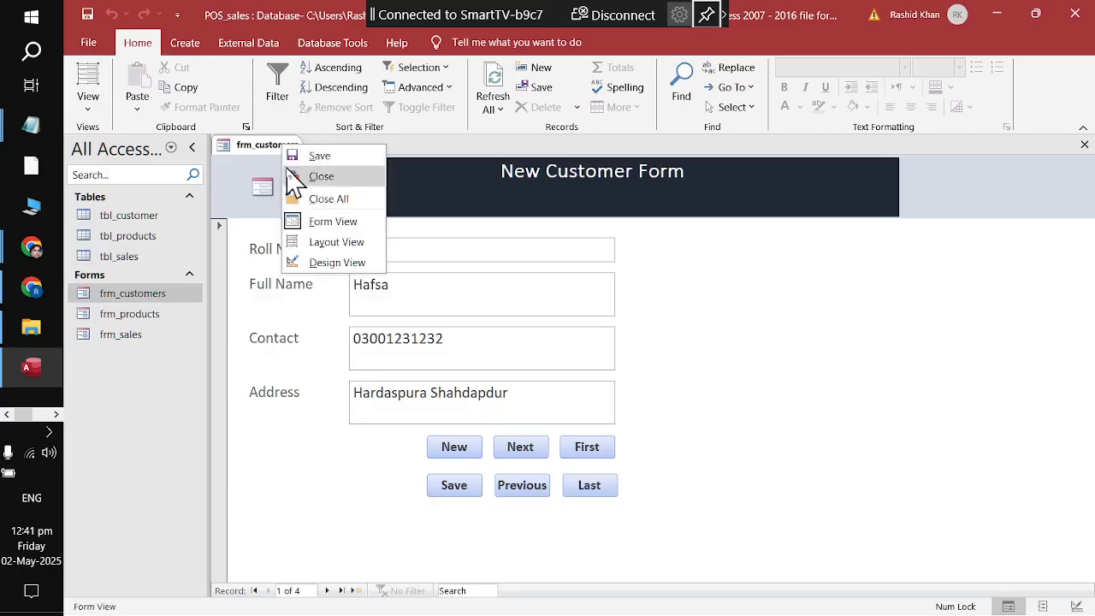
{"action": "left_click", "coordinate": [289, 174]}
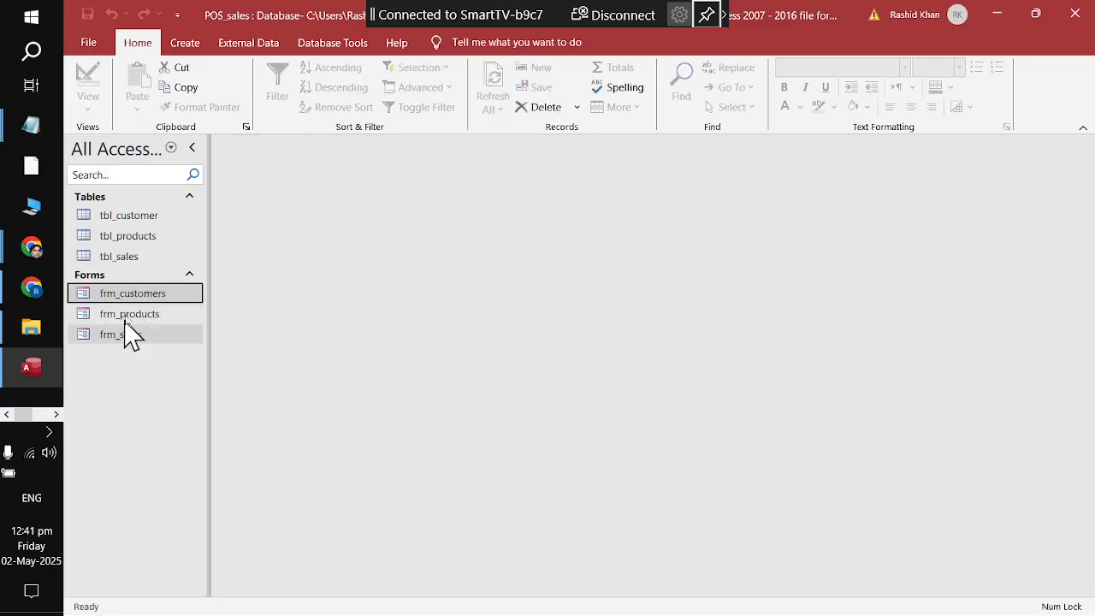
Step: Open and close frm_products and frm_sales in turn, leaving no forms open
{"action": "left_click", "coordinate": [138, 312]}
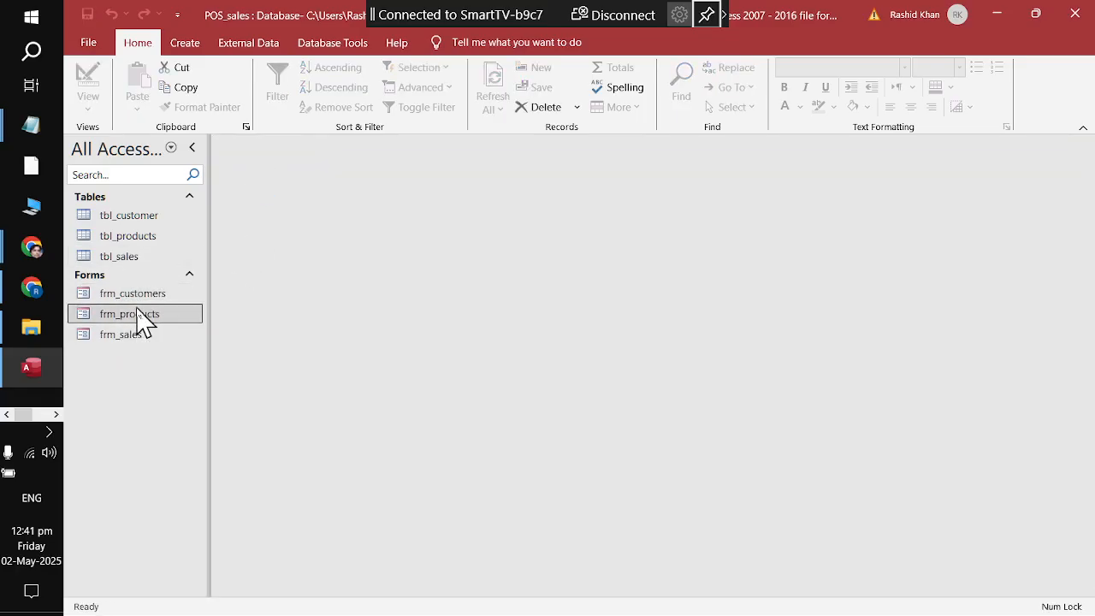
{"action": "double_click", "coordinate": [137, 313]}
{"action": "right_click", "coordinate": [258, 147]}
{"action": "left_click", "coordinate": [269, 179]}
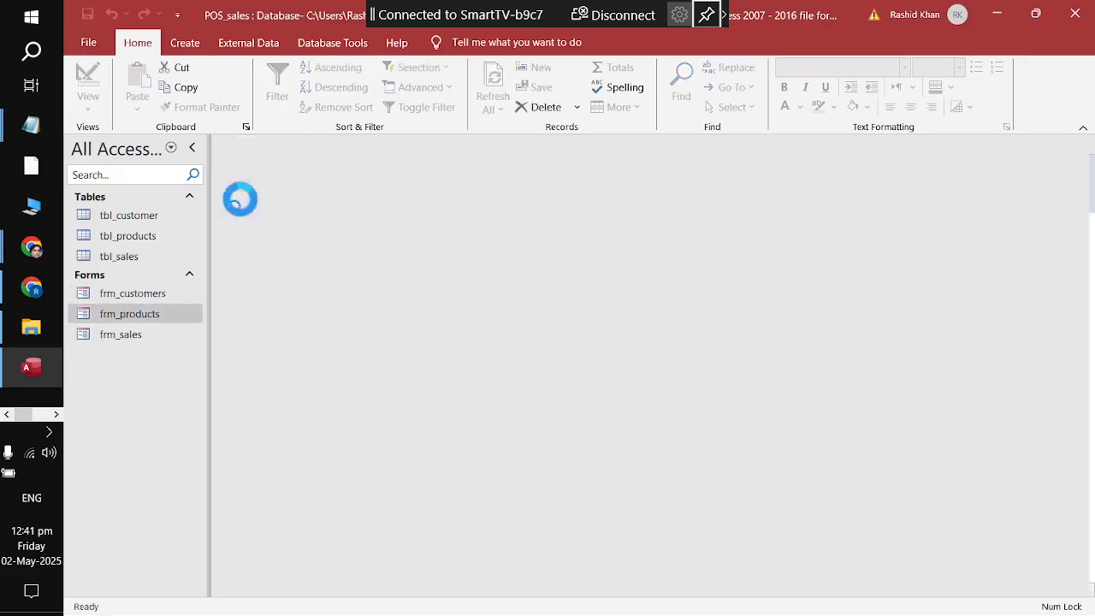
{"action": "left_click", "coordinate": [142, 296]}
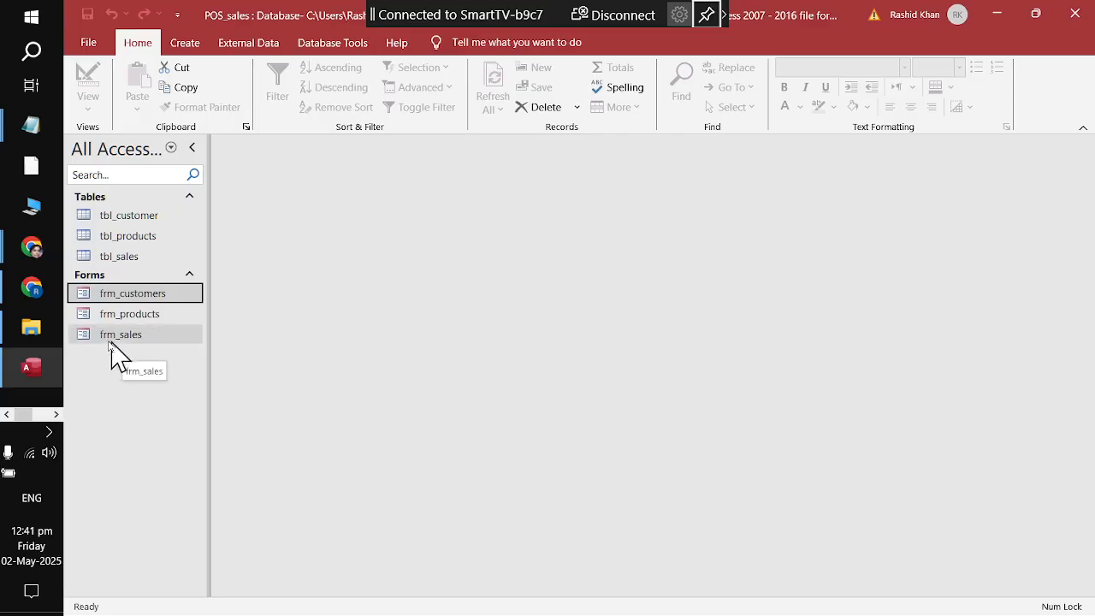
{"action": "double_click", "coordinate": [130, 337]}
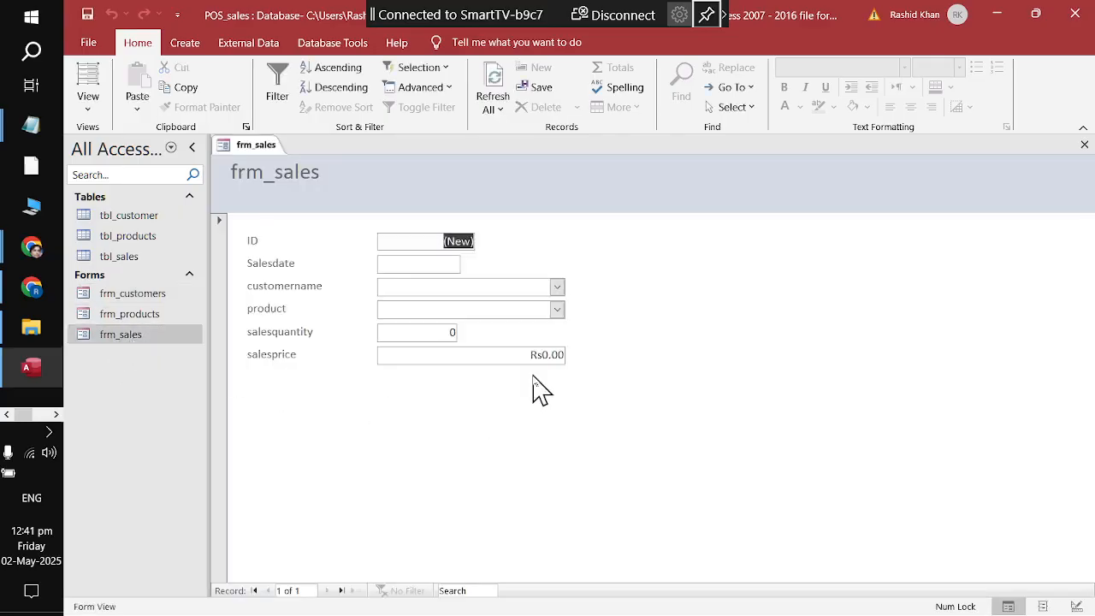
{"action": "right_click", "coordinate": [268, 144]}
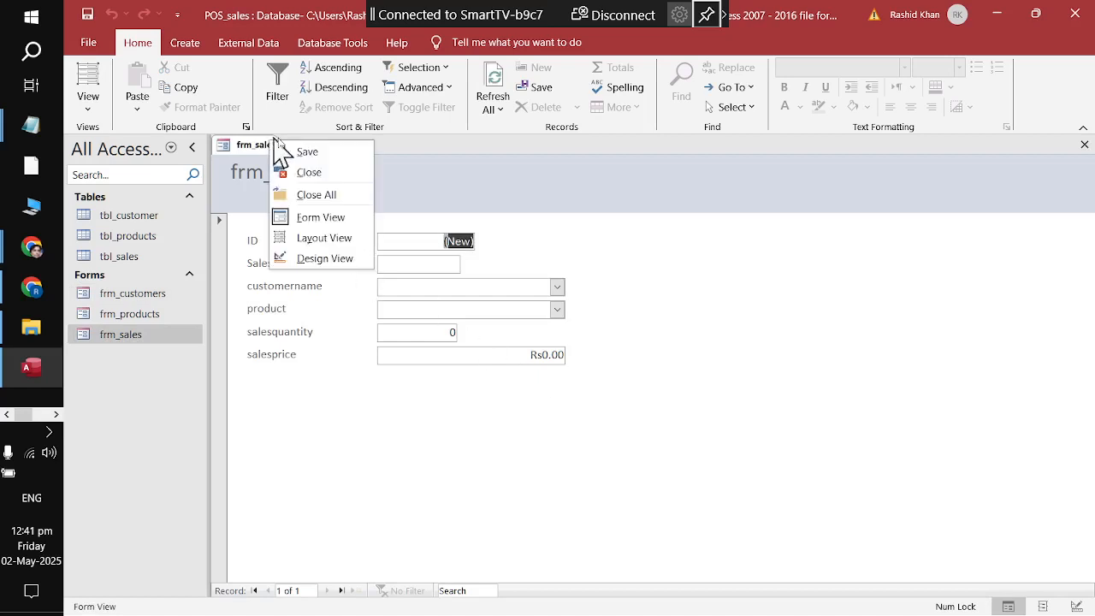
{"action": "left_click", "coordinate": [308, 172]}
Step: Copy the six navigation buttons from frm_customers' design, then open frm_sales in Design View
{"action": "right_click", "coordinate": [129, 294]}
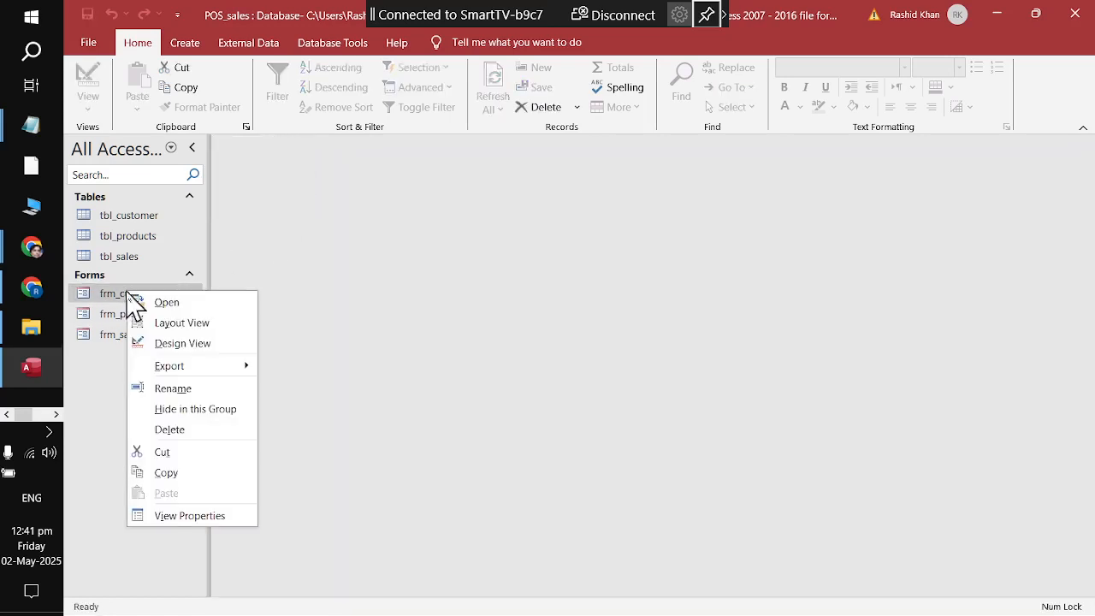
{"action": "left_click", "coordinate": [158, 343]}
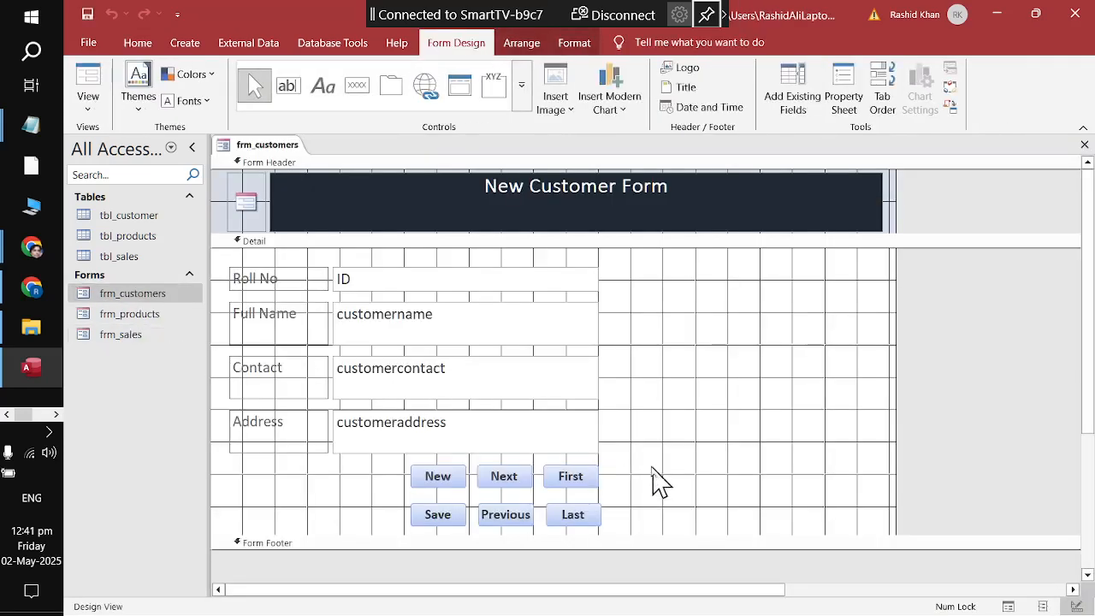
{"action": "left_click_drag", "start_coordinate": [653, 466], "coordinate": [377, 552]}
{"action": "right_click", "coordinate": [438, 476]}
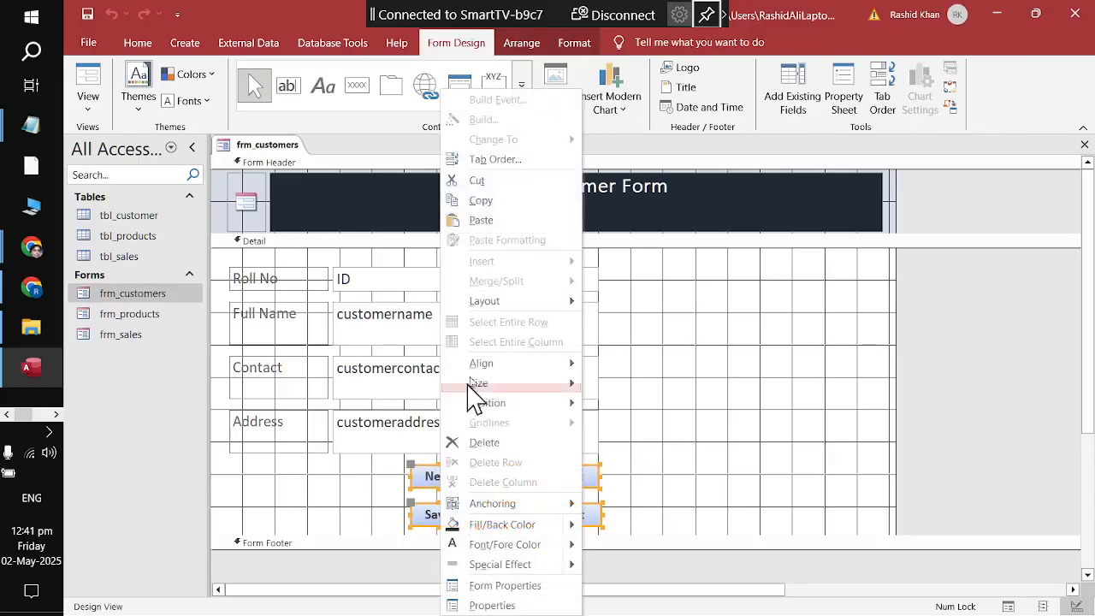
{"action": "left_click", "coordinate": [482, 203]}
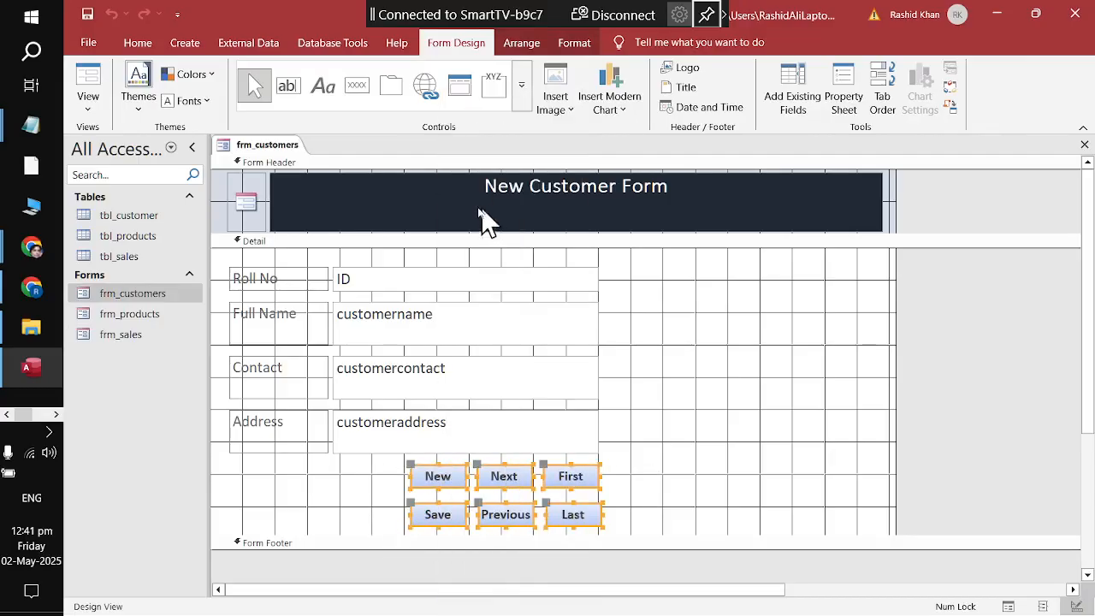
{"action": "right_click", "coordinate": [294, 147]}
{"action": "left_click", "coordinate": [318, 181]}
{"action": "right_click", "coordinate": [103, 337]}
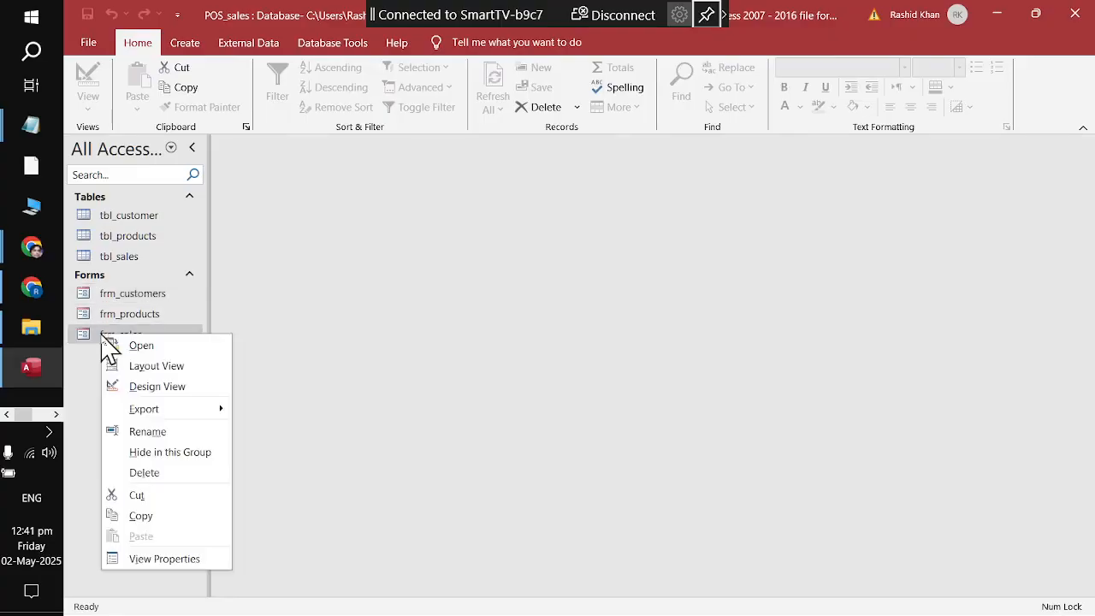
{"action": "left_click", "coordinate": [174, 387]}
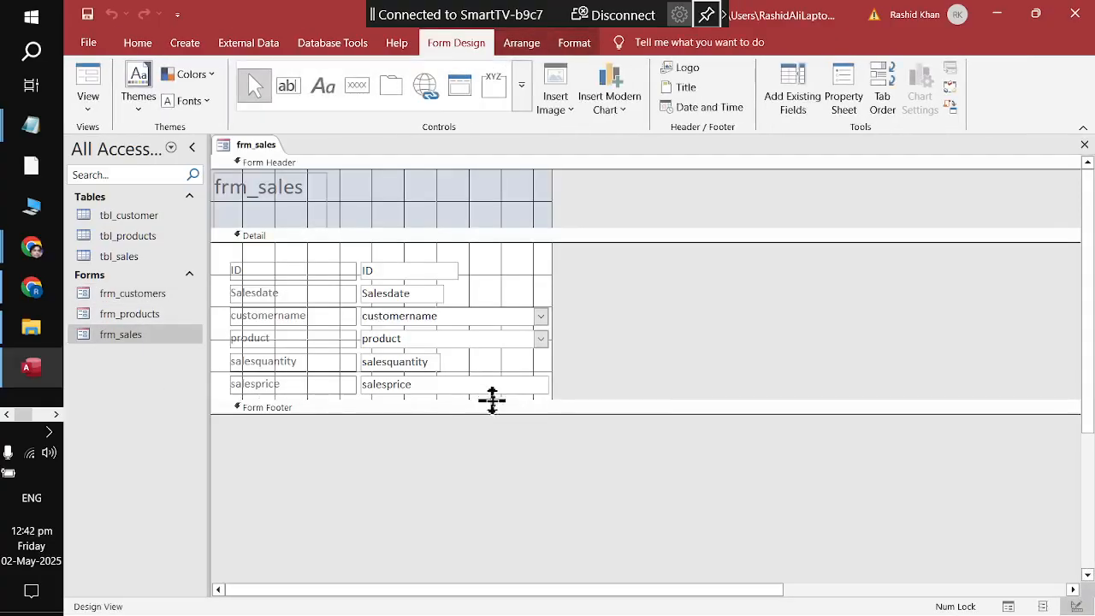
Step: Paste the six buttons into an enlarged Detail section below salesprice, then save and close frm_sales
{"action": "left_click_drag", "start_coordinate": [492, 399], "coordinate": [480, 470]}
{"action": "right_click", "coordinate": [414, 452]}
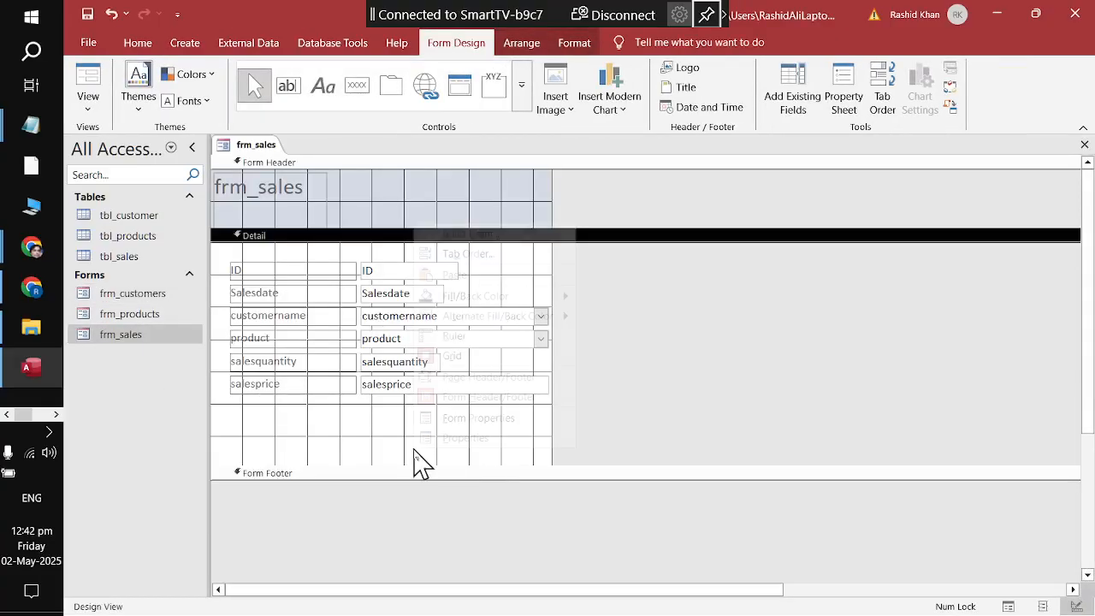
{"action": "left_click", "coordinate": [451, 275]}
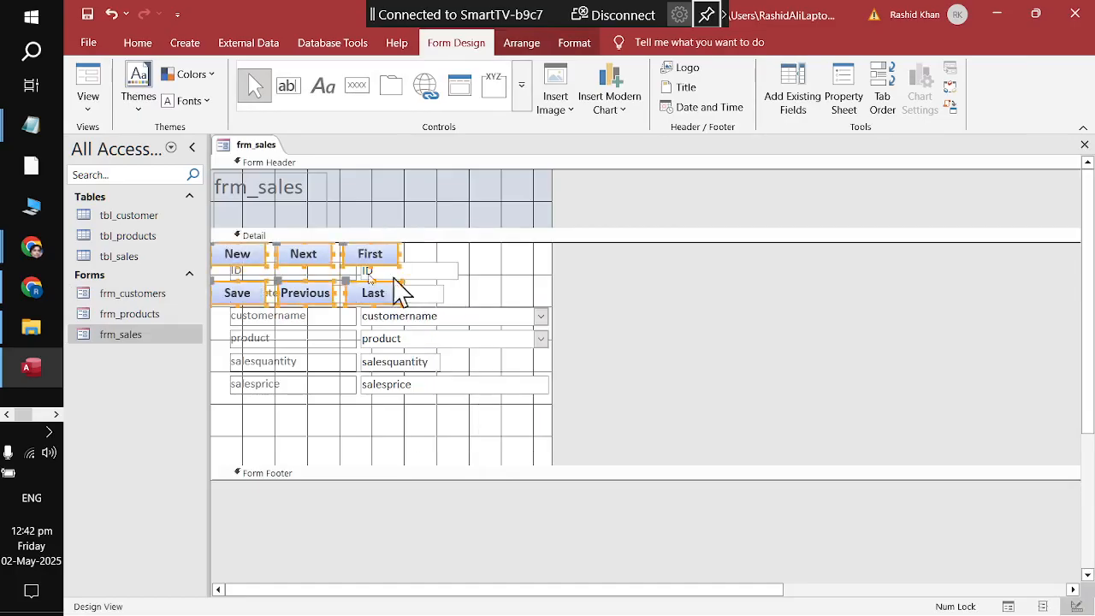
{"action": "left_click_drag", "start_coordinate": [343, 249], "coordinate": [506, 414]}
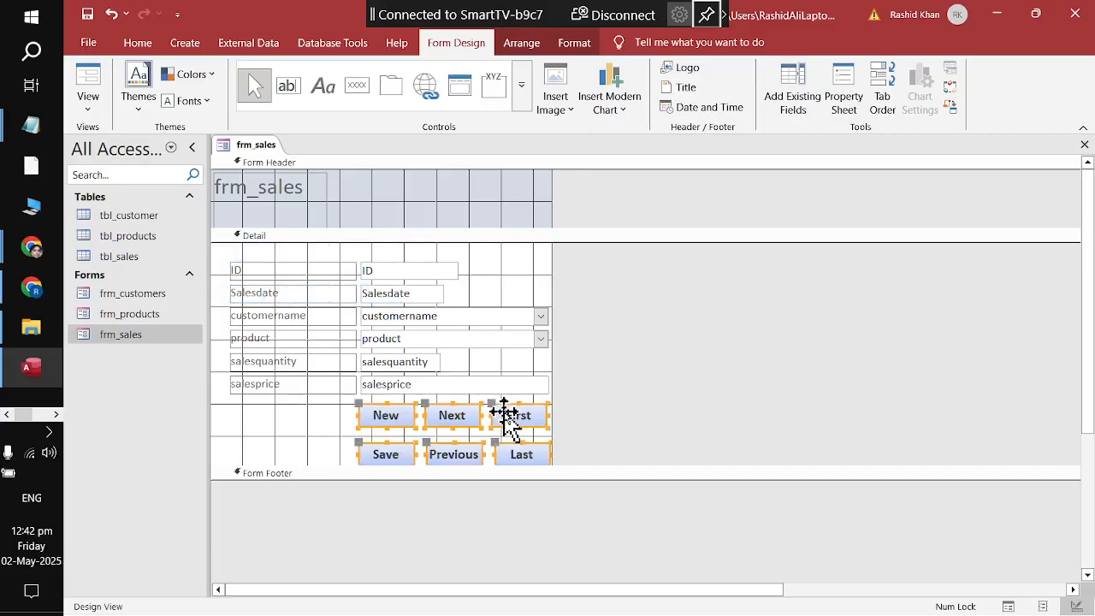
{"action": "right_click", "coordinate": [250, 137]}
{"action": "left_click", "coordinate": [262, 151]}
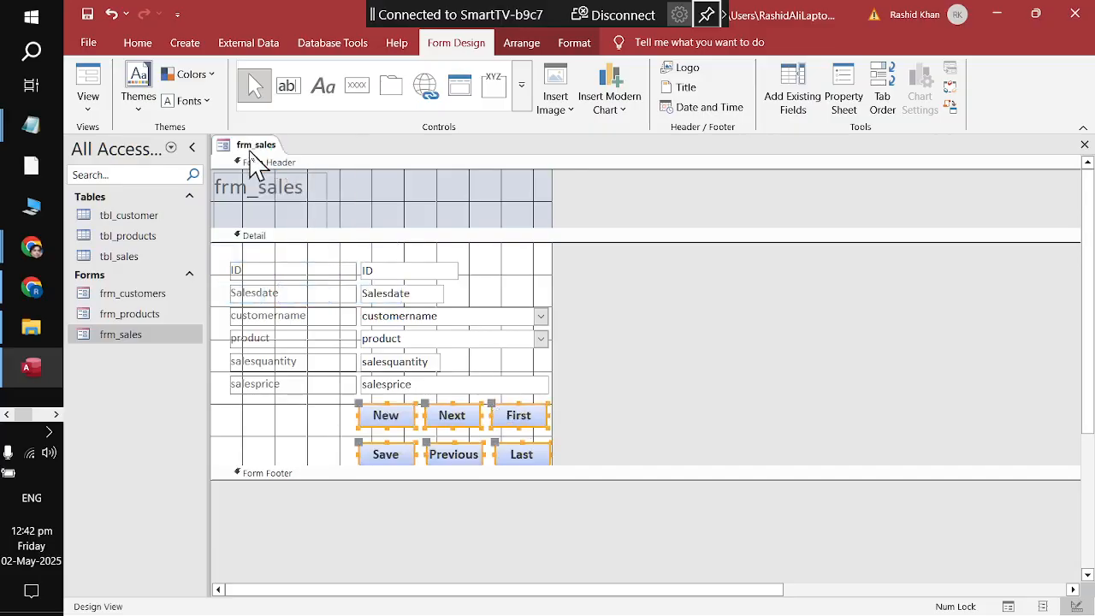
{"action": "right_click", "coordinate": [250, 149]}
{"action": "left_click", "coordinate": [269, 185]}
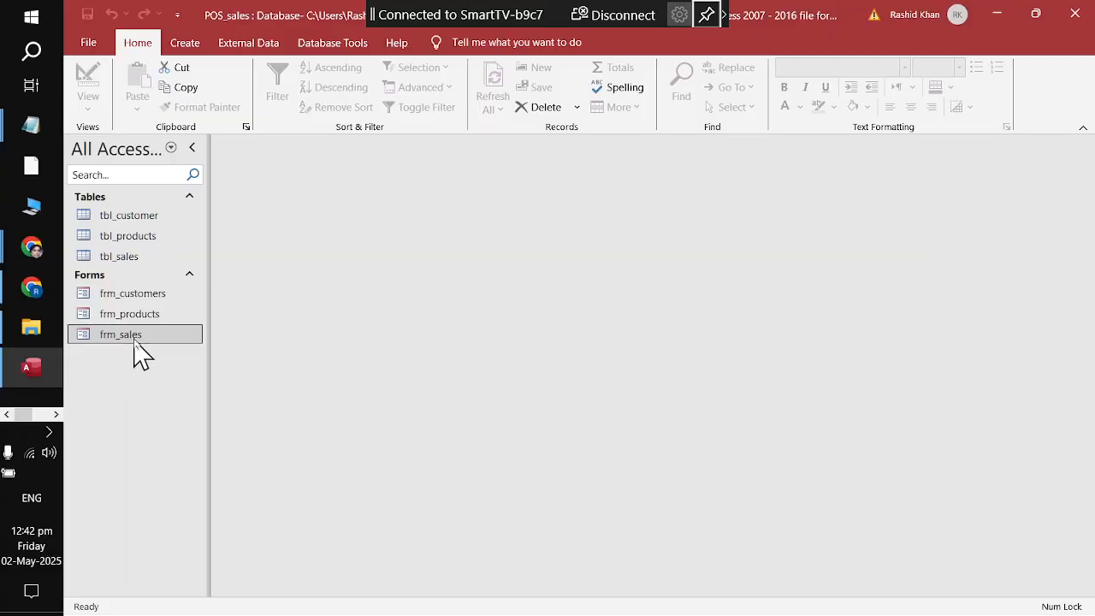
Step: In frm_sales, set date 02-May-2025, pick the first customer and Bio Amla Shampoo
{"action": "double_click", "coordinate": [136, 337]}
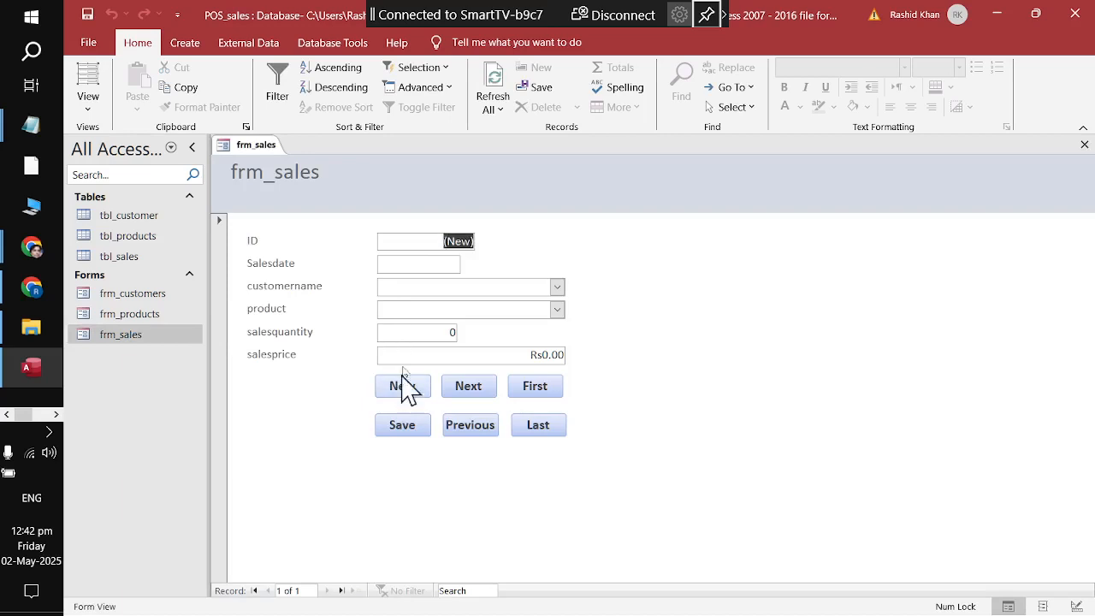
{"action": "left_click", "coordinate": [454, 265]}
{"action": "left_click", "coordinate": [468, 263]}
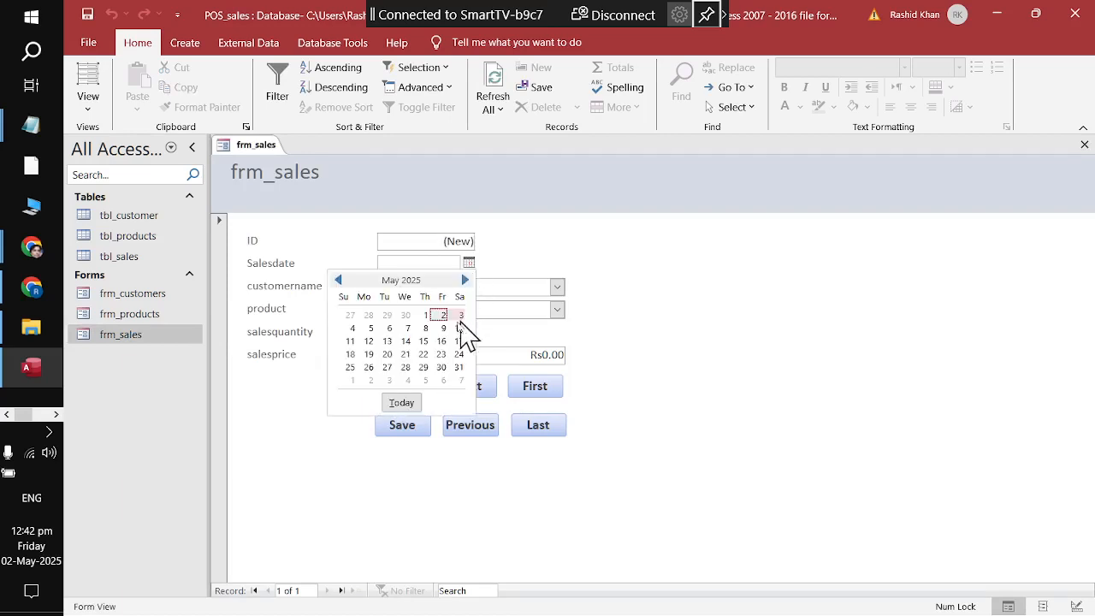
{"action": "left_click", "coordinate": [442, 315]}
{"action": "left_click", "coordinate": [557, 287]}
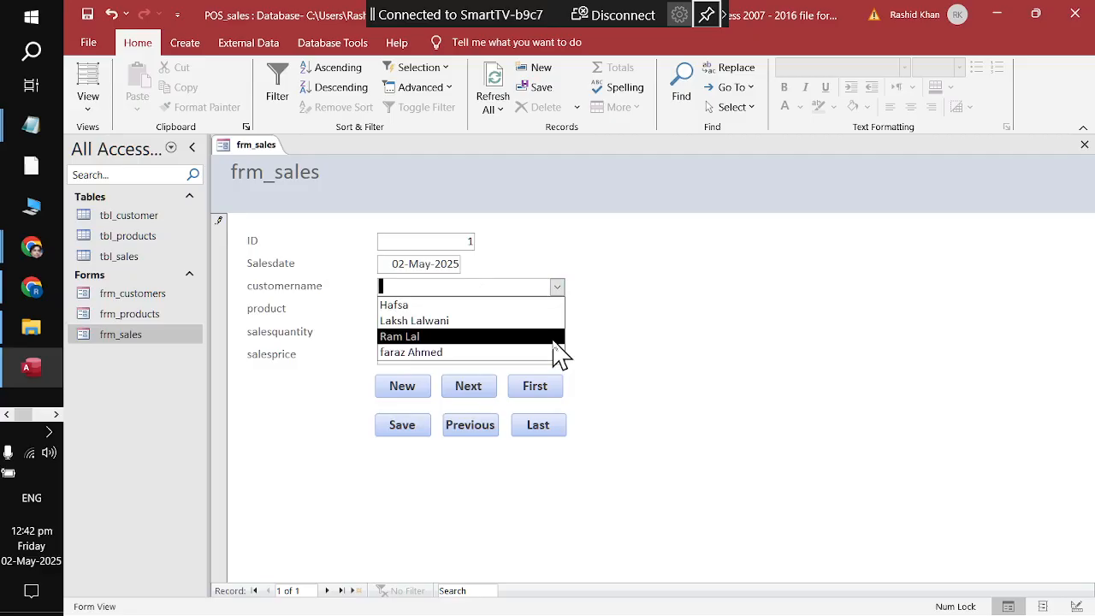
{"action": "left_click", "coordinate": [547, 304]}
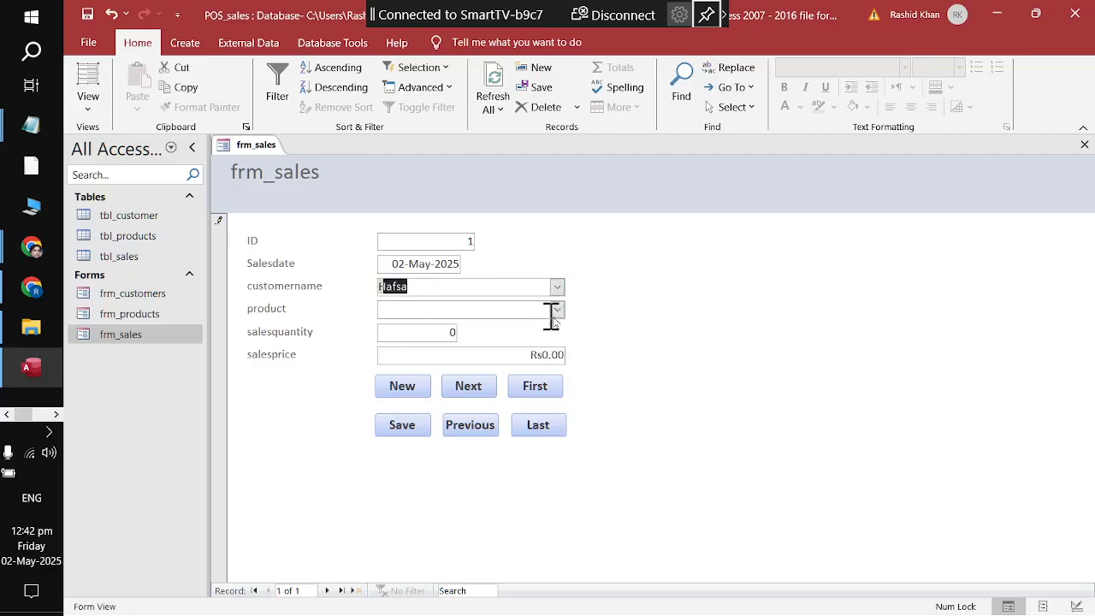
{"action": "left_click", "coordinate": [557, 309]}
{"action": "left_click", "coordinate": [556, 345]}
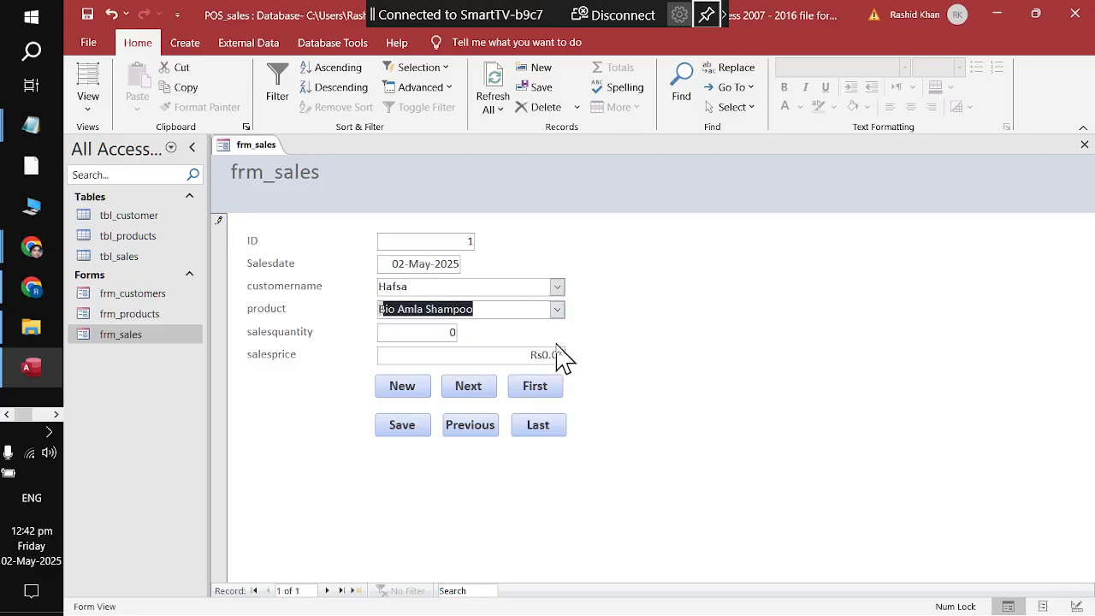
Step: Enter quantity 3 and price Rs380.00, save the sale, and start a new record
{"action": "double_click", "coordinate": [426, 333]}
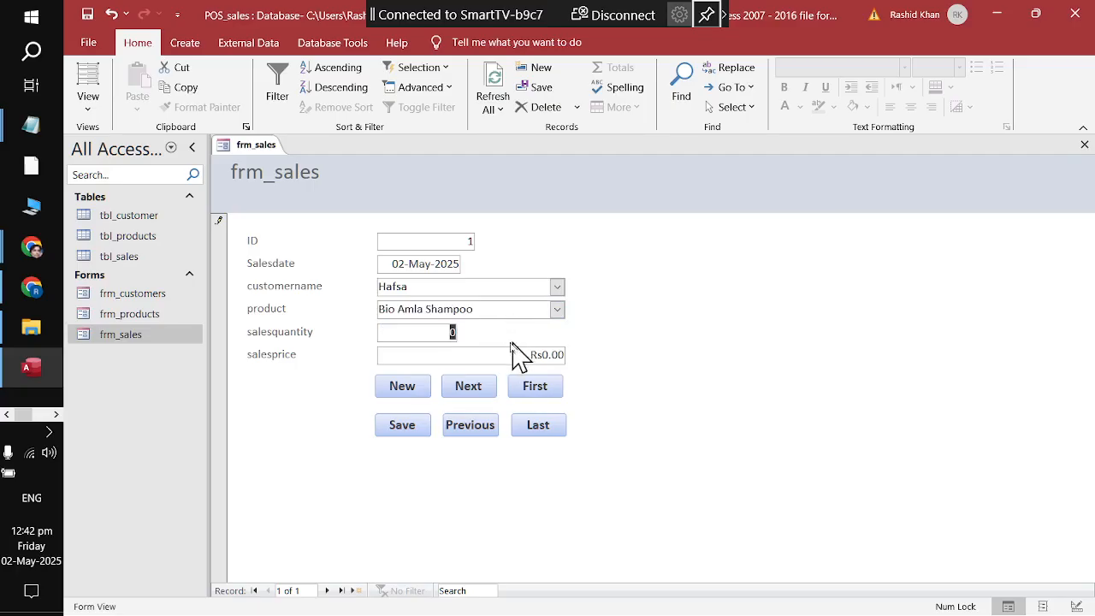
{"action": "type", "text": "3"}
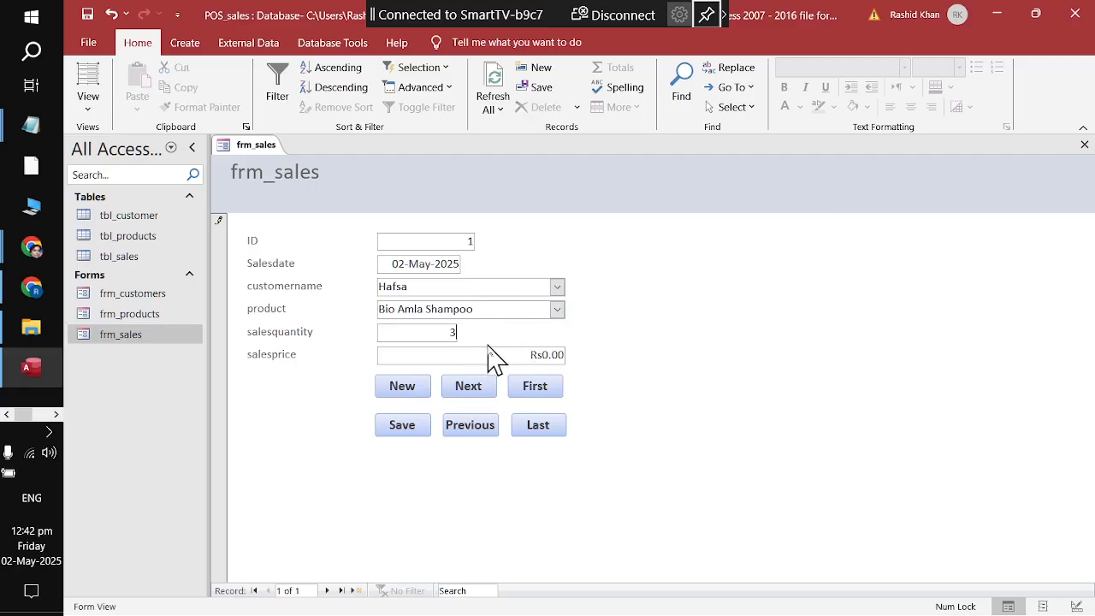
{"action": "left_click_drag", "start_coordinate": [494, 359], "coordinate": [626, 349]}
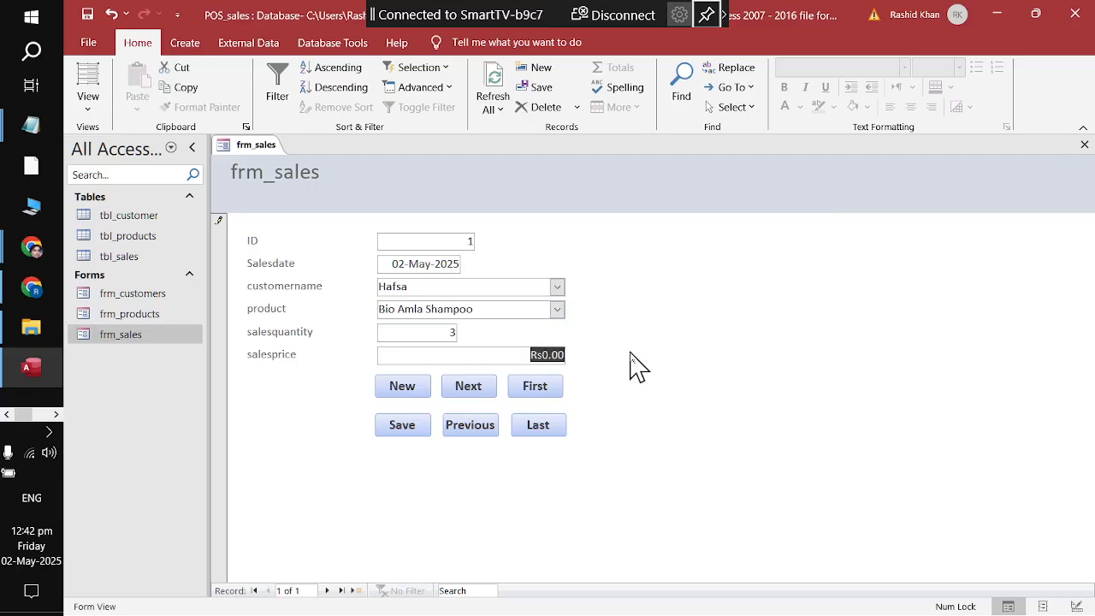
{"action": "key", "text": "BackSpace"}
{"action": "type", "text": "380"}
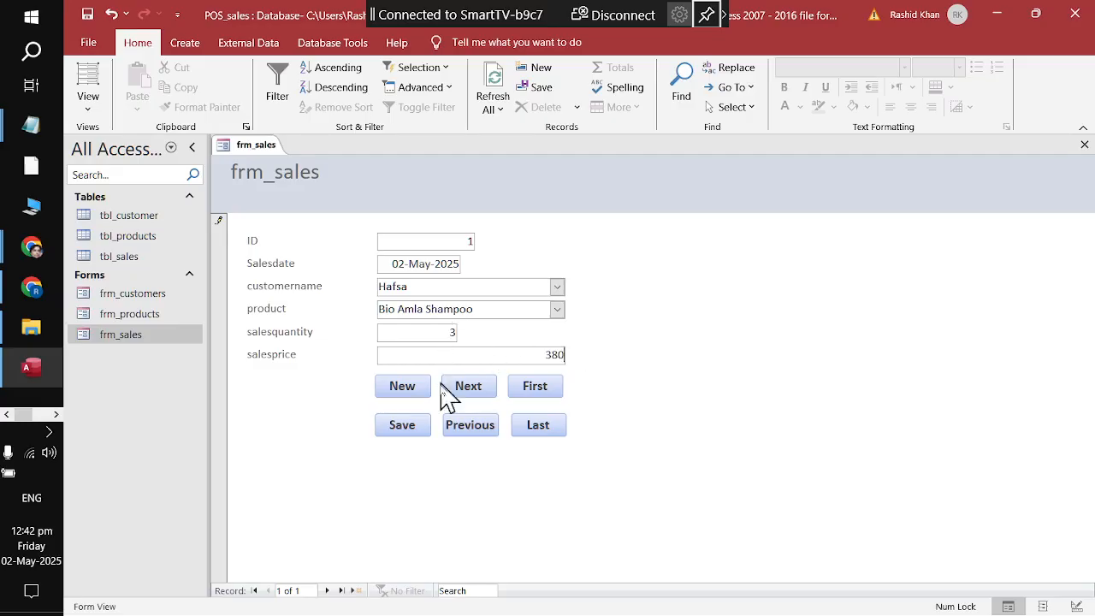
{"action": "left_click", "coordinate": [395, 427]}
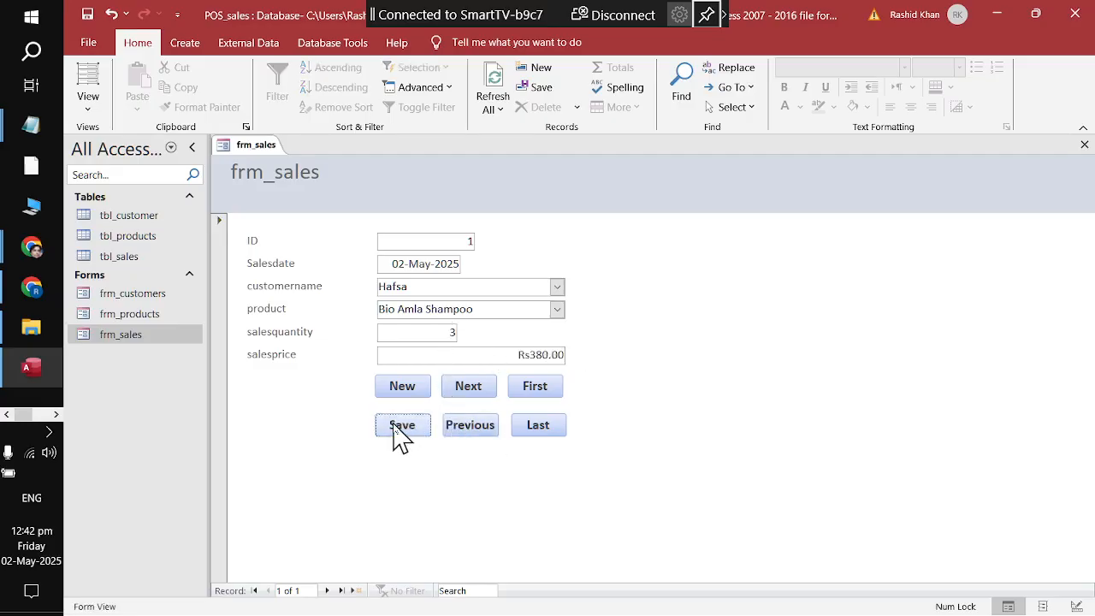
{"action": "left_click", "coordinate": [399, 389]}
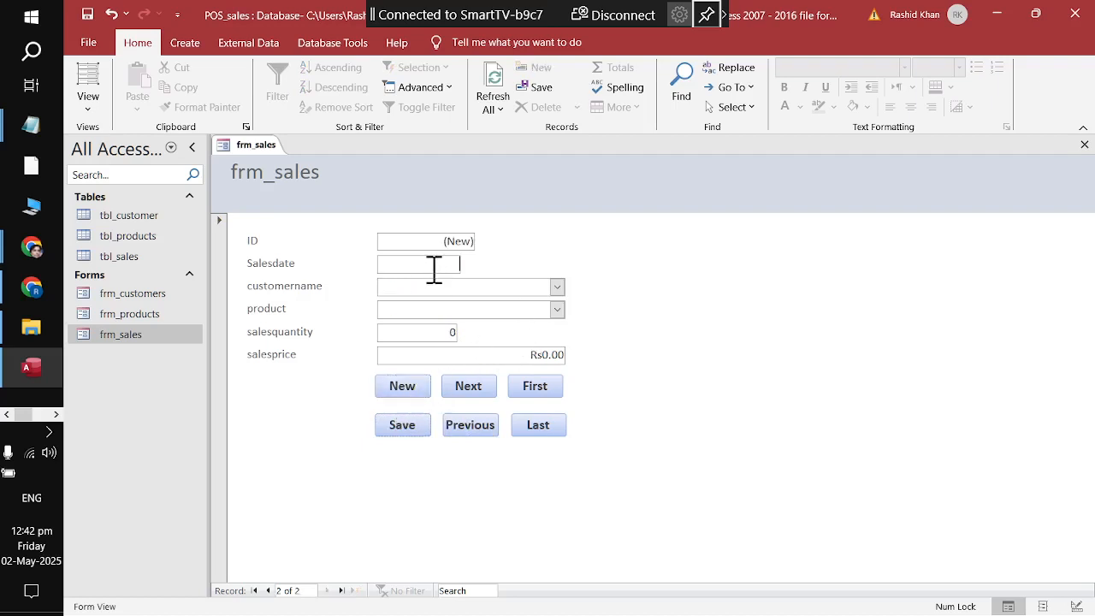
Step: Enter the second sale: 02-May-2025, chosen customer, Sun Silk, quantity 6, price 490
{"action": "left_click", "coordinate": [469, 265]}
{"action": "left_click", "coordinate": [437, 311]}
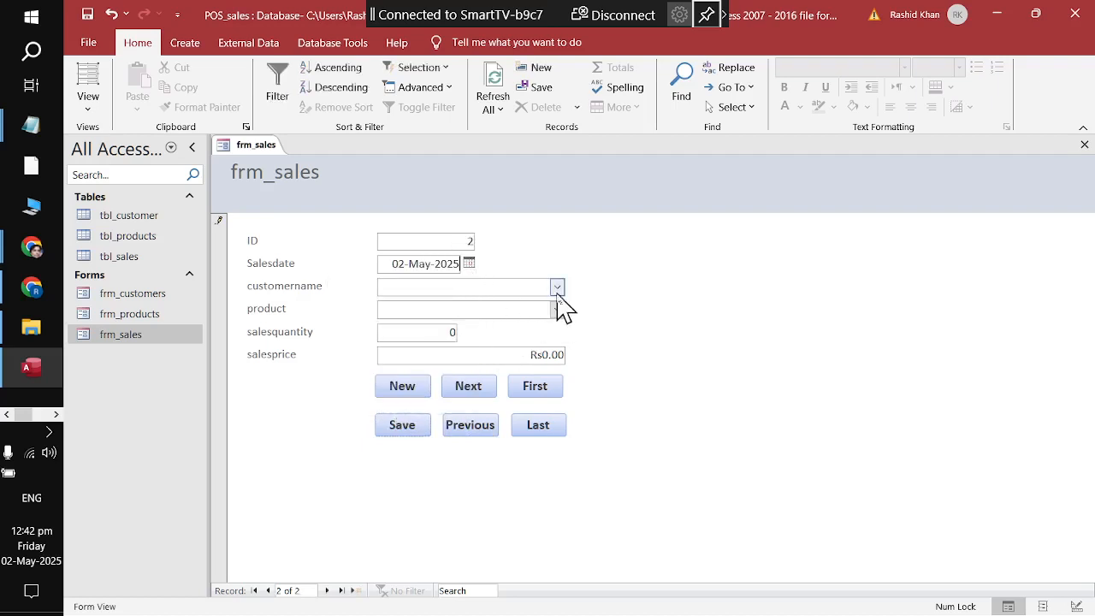
{"action": "left_click", "coordinate": [557, 291]}
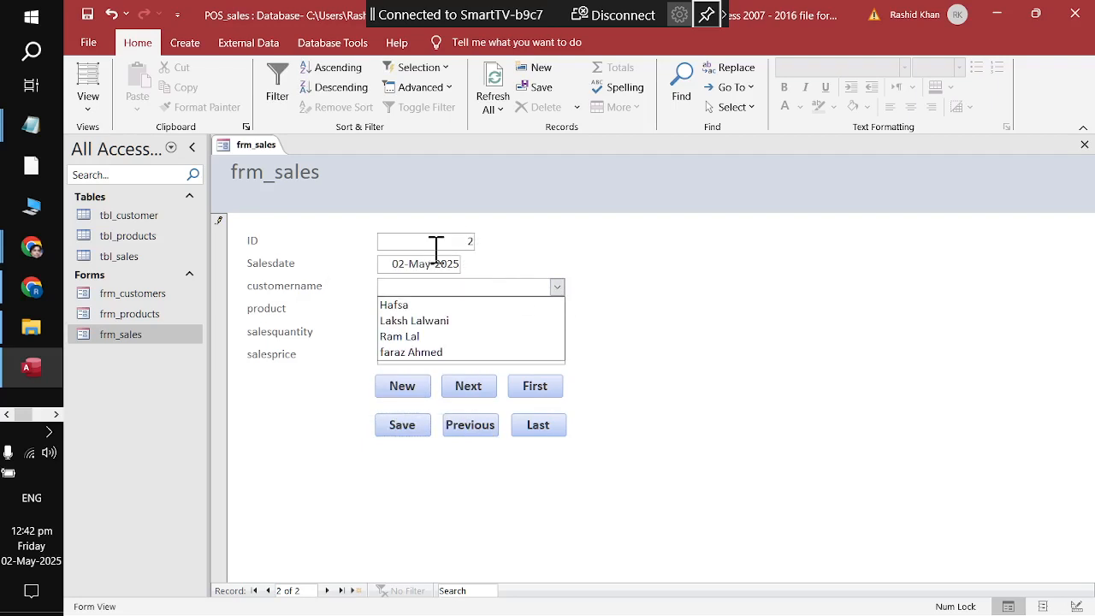
{"action": "left_click", "coordinate": [476, 322]}
{"action": "left_click", "coordinate": [556, 310]}
{"action": "left_click", "coordinate": [548, 357]}
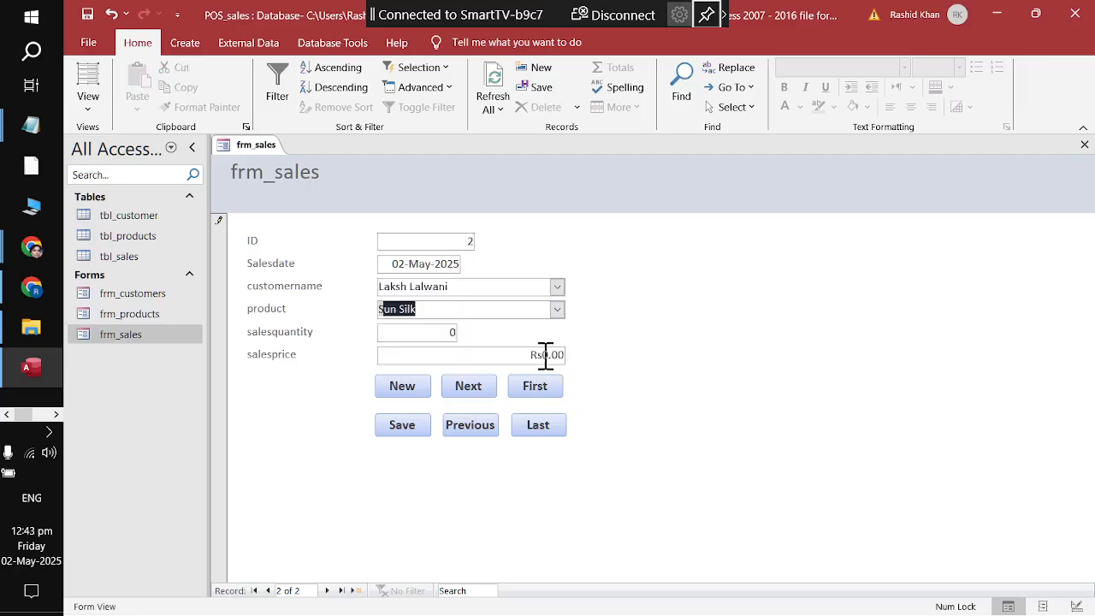
{"action": "key", "text": "Tab"}
{"action": "type", "text": "6"}
{"action": "key", "text": "Tab"}
{"action": "type", "text": "490"}
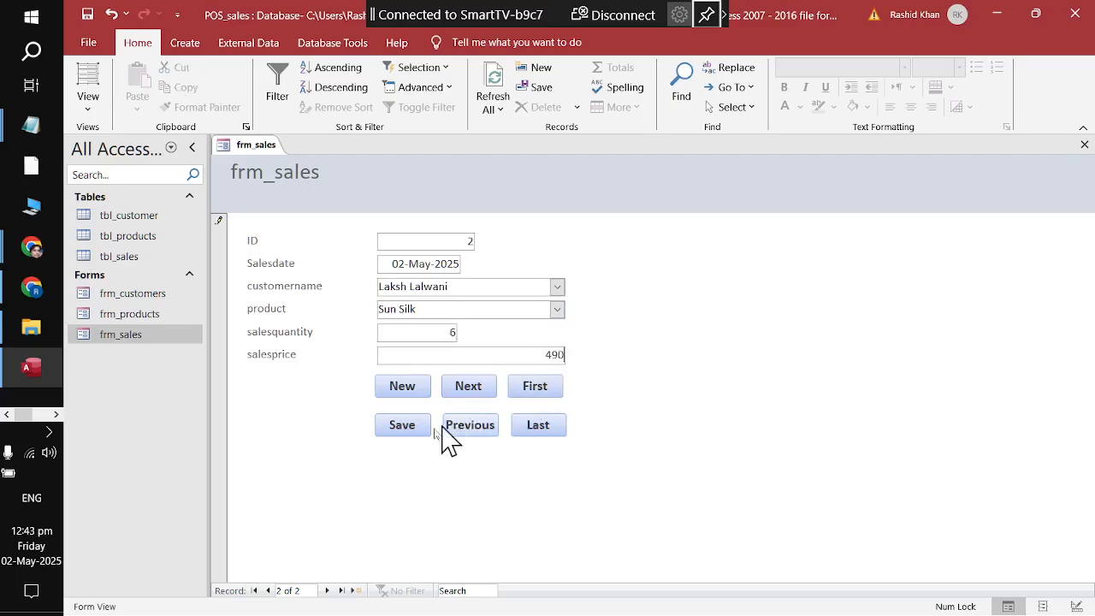
Step: Add a third sale dated 02-May-2025: Lux soap, quantity 3, price 150
{"action": "left_click", "coordinate": [428, 392]}
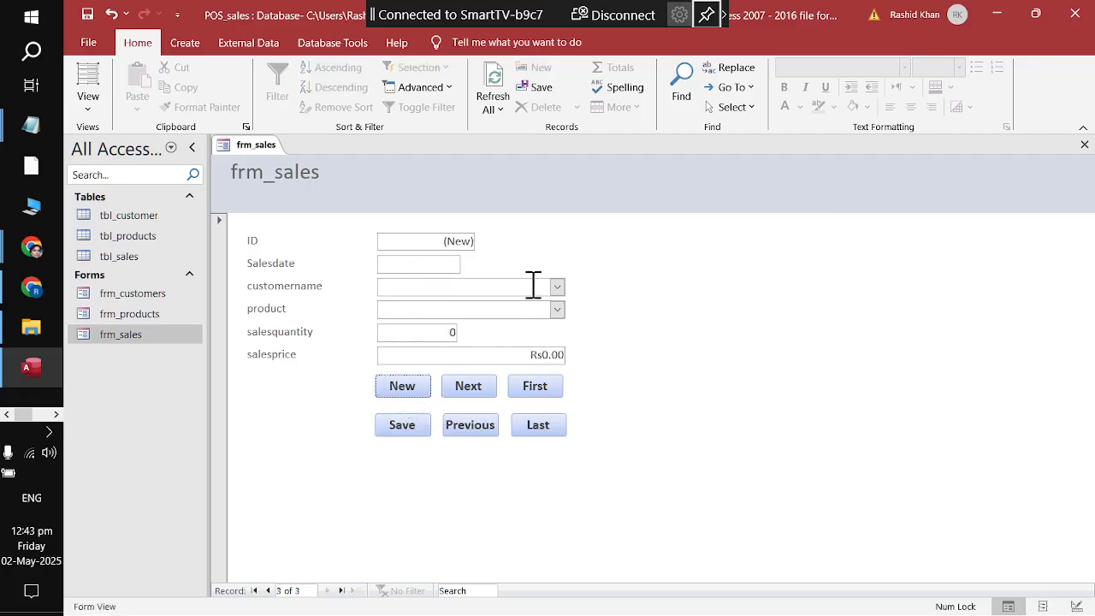
{"action": "left_click", "coordinate": [454, 268]}
{"action": "left_click", "coordinate": [469, 264]}
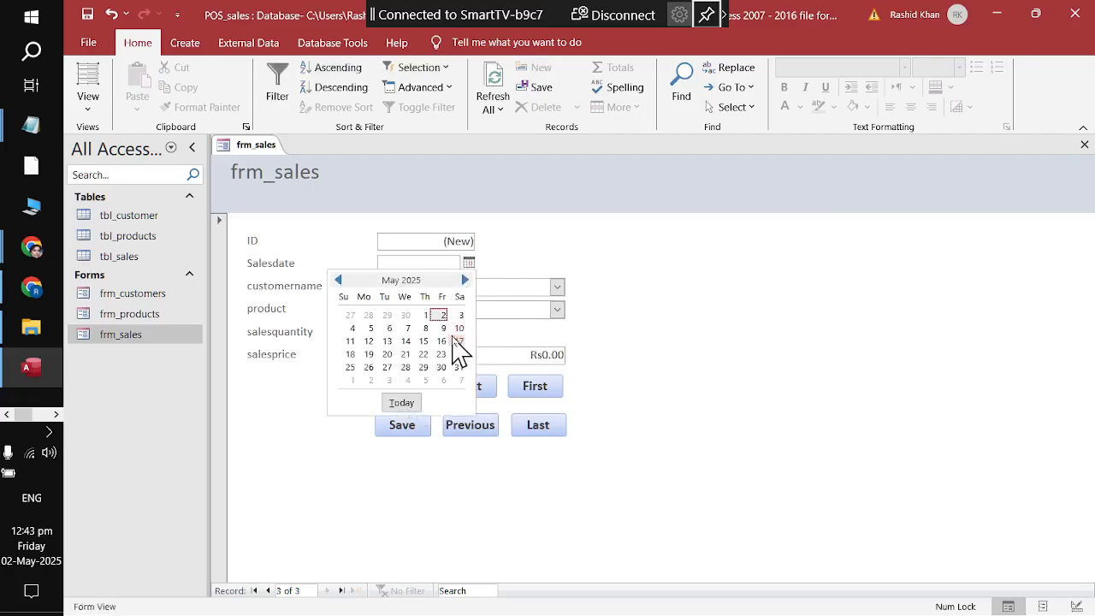
{"action": "left_click", "coordinate": [443, 315]}
{"action": "left_click", "coordinate": [557, 286]}
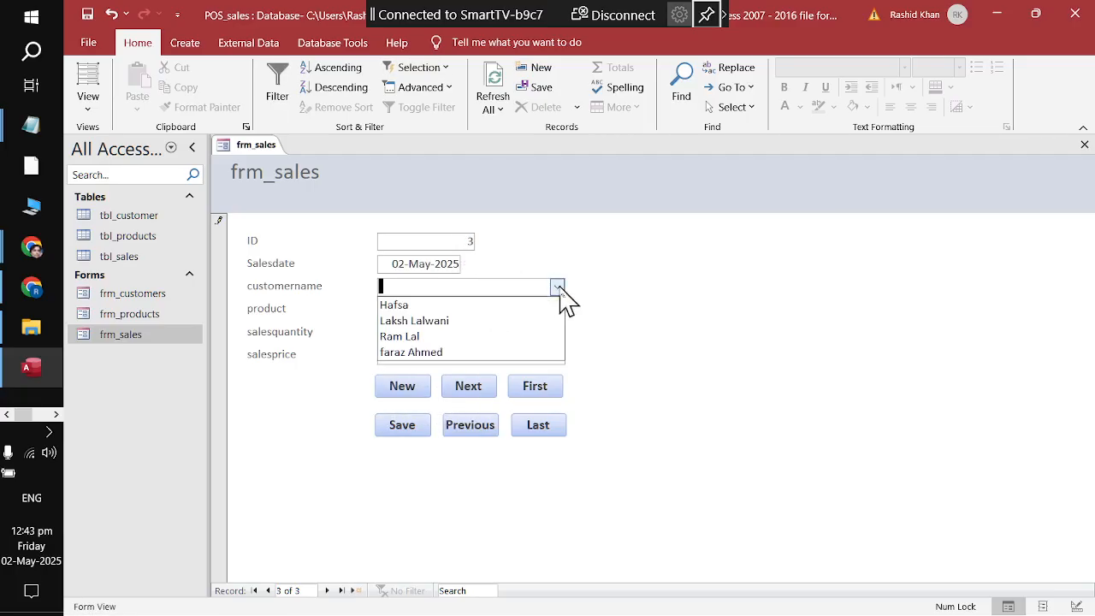
{"action": "left_click", "coordinate": [534, 351]}
{"action": "left_click", "coordinate": [557, 308]}
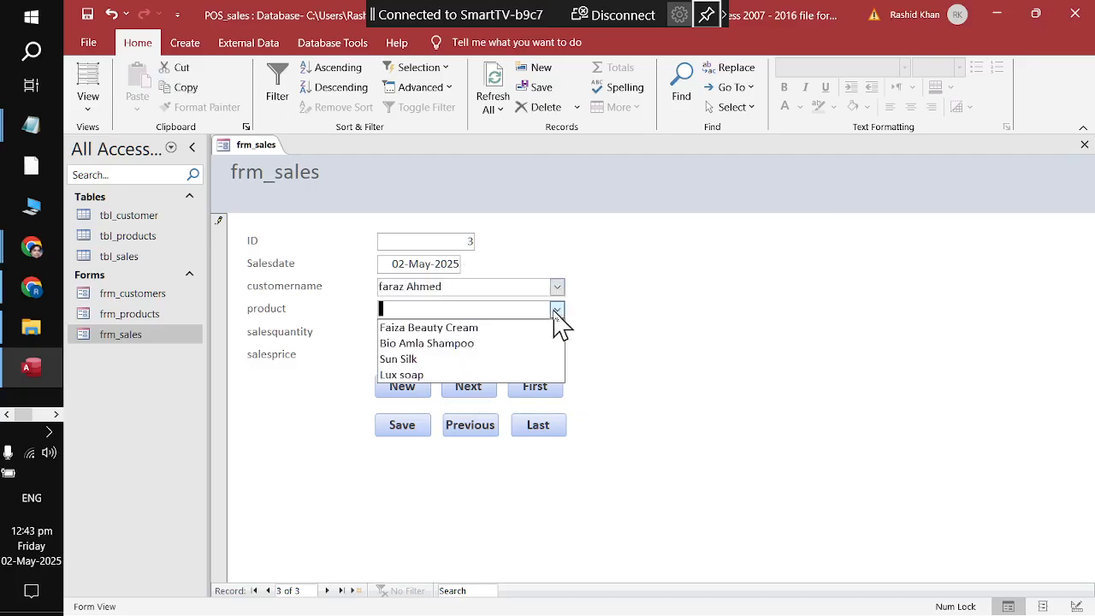
{"action": "left_click", "coordinate": [531, 374]}
{"action": "key", "text": "Tab"}
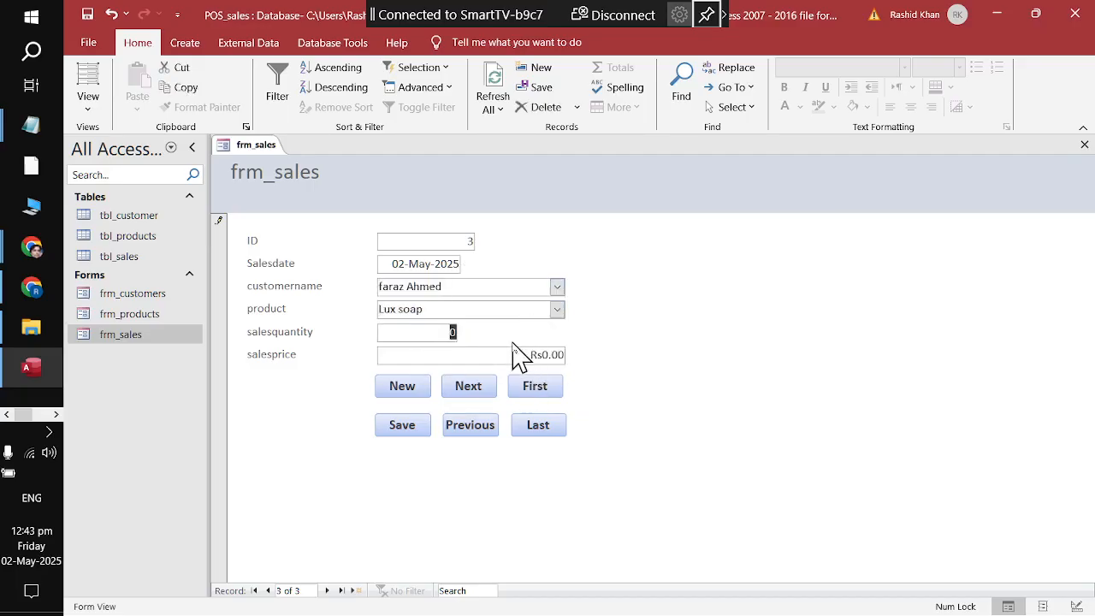
{"action": "type", "text": "3"}
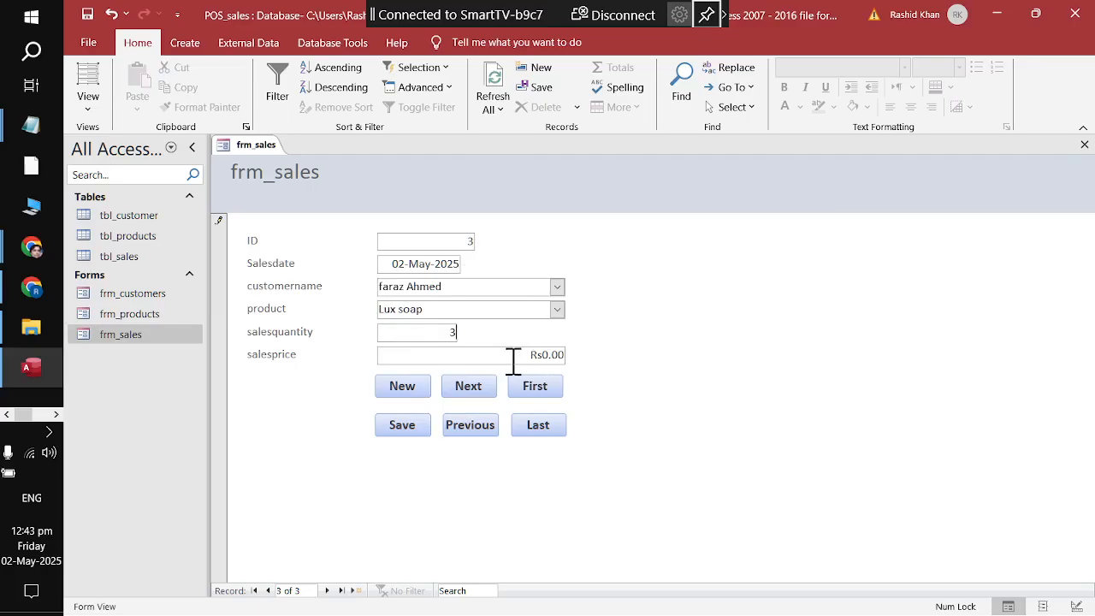
{"action": "key", "text": "Tab"}
{"action": "type", "text": "150"}
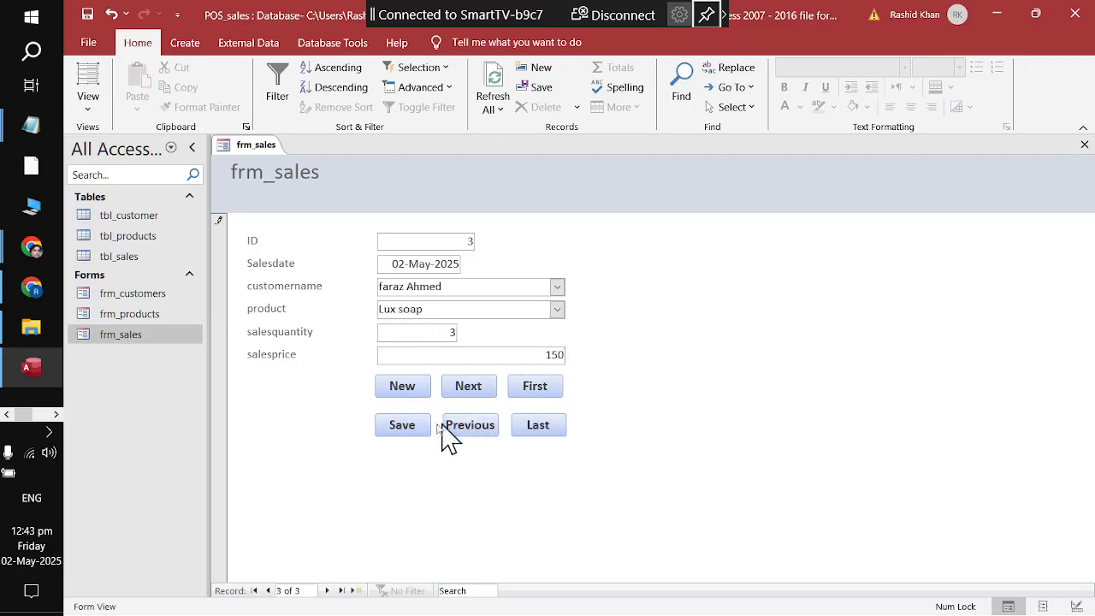
Step: Start the fourth sales record and bring up its date calendar
{"action": "left_click", "coordinate": [401, 386]}
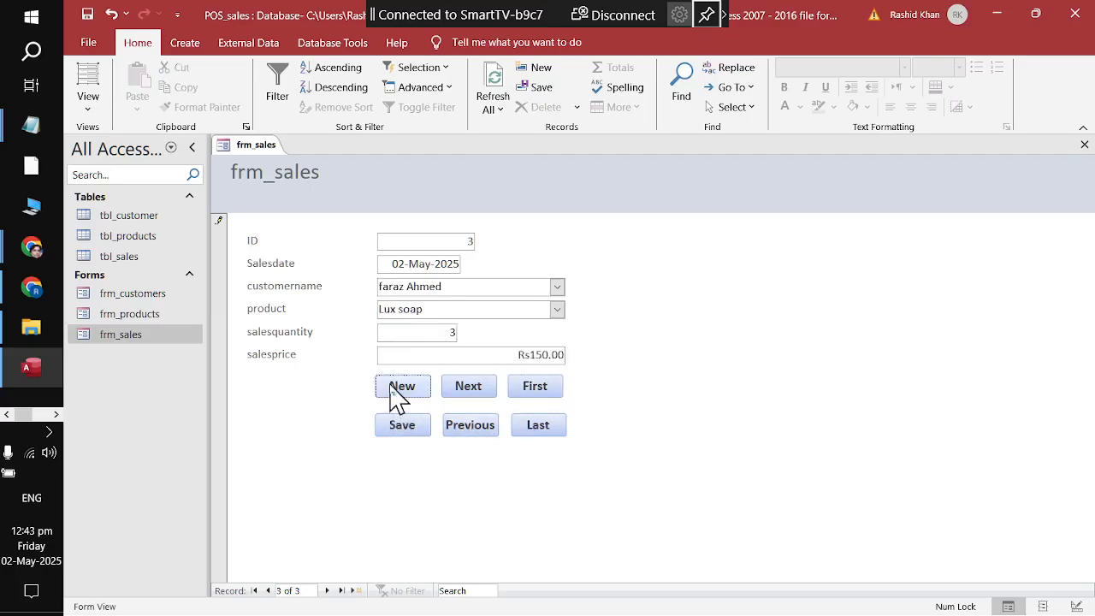
{"action": "left_click", "coordinate": [451, 265]}
{"action": "left_click", "coordinate": [469, 263]}
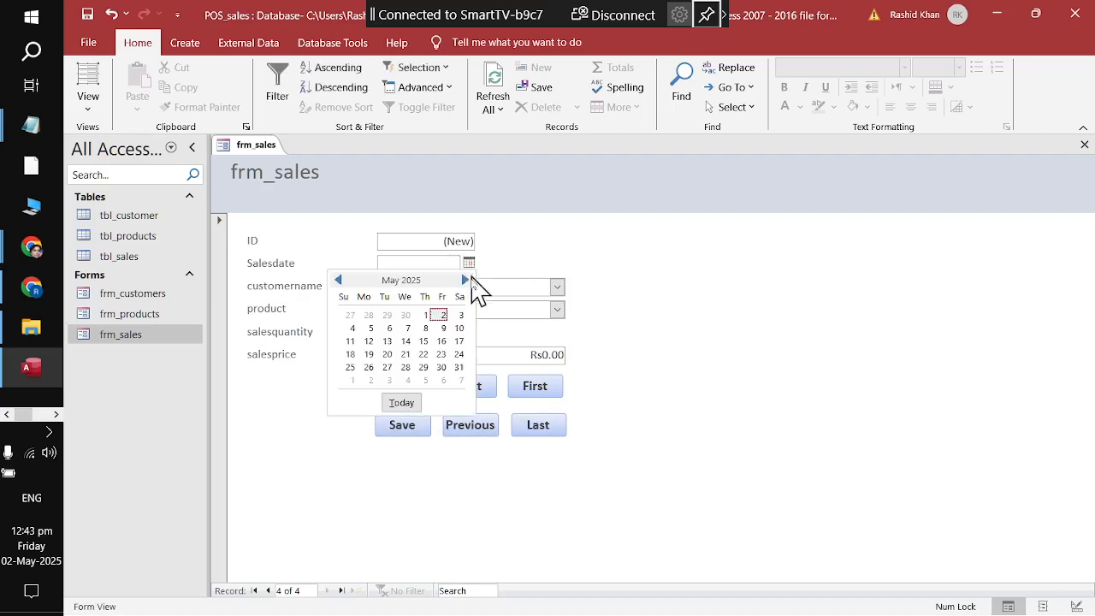
Step: Enter and save a 02-May-2025 sale of Faiza Beauty Cream, quantity 6, price 360
{"action": "left_click", "coordinate": [445, 315]}
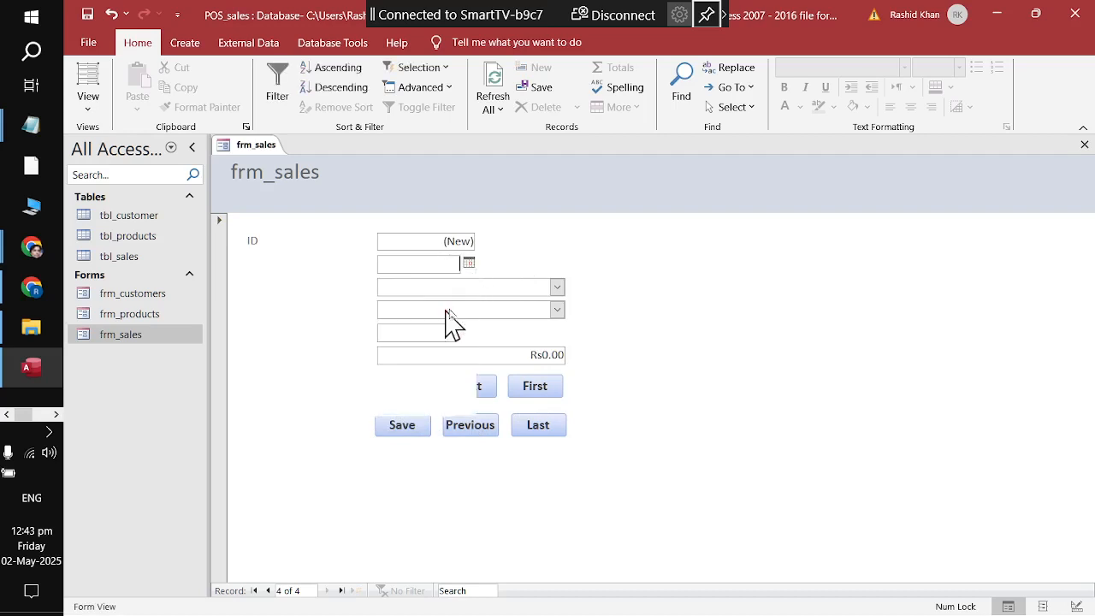
{"action": "left_click", "coordinate": [557, 287]}
{"action": "left_click", "coordinate": [543, 306]}
{"action": "left_click", "coordinate": [557, 308]}
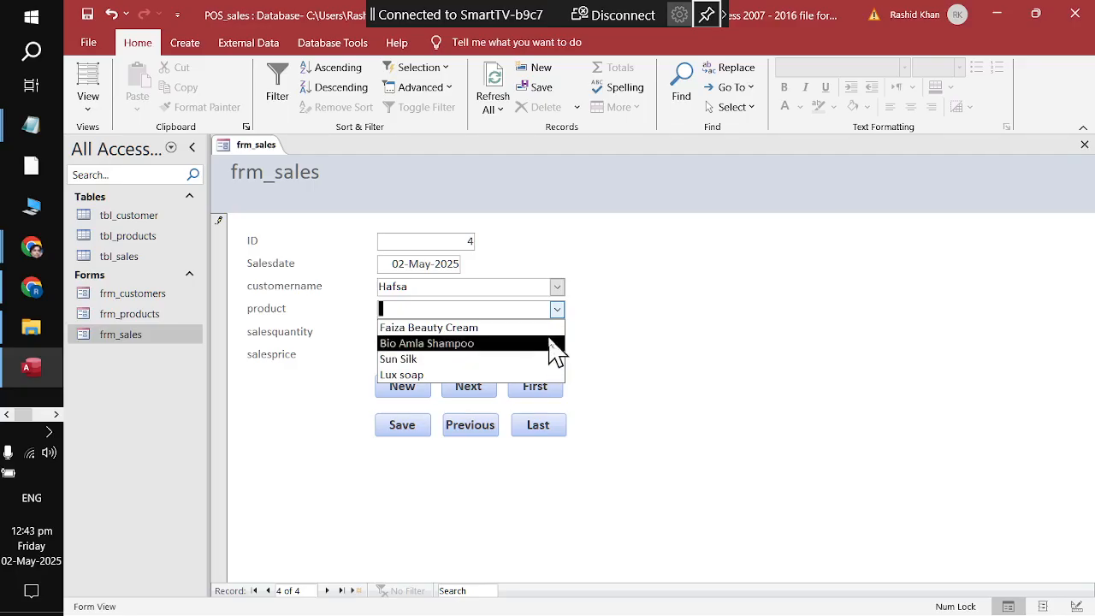
{"action": "left_click", "coordinate": [548, 328]}
{"action": "key", "text": "Tab"}
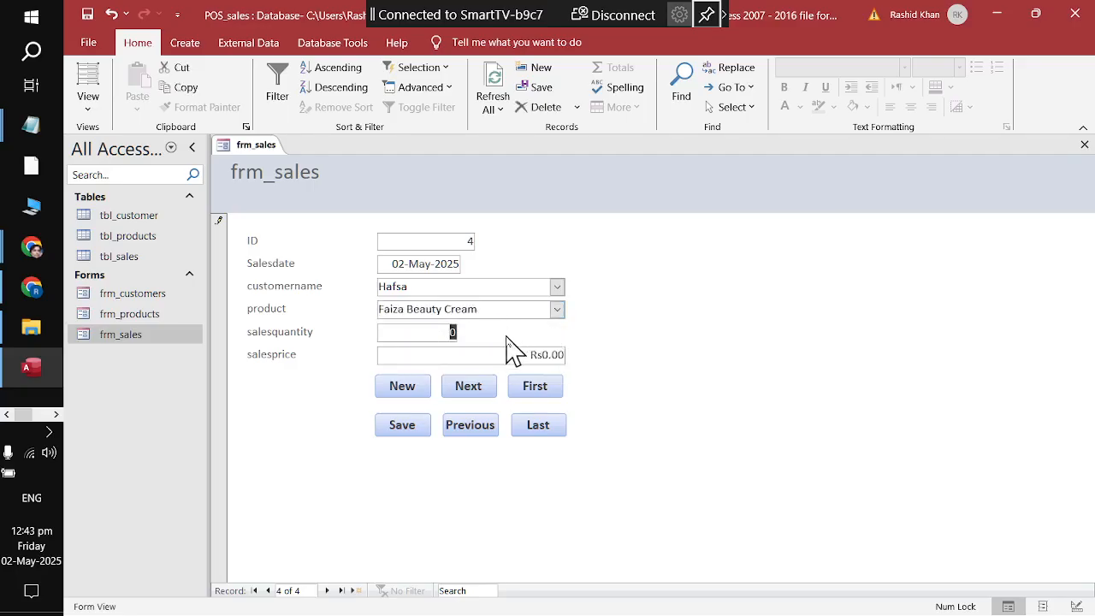
{"action": "type", "text": "6"}
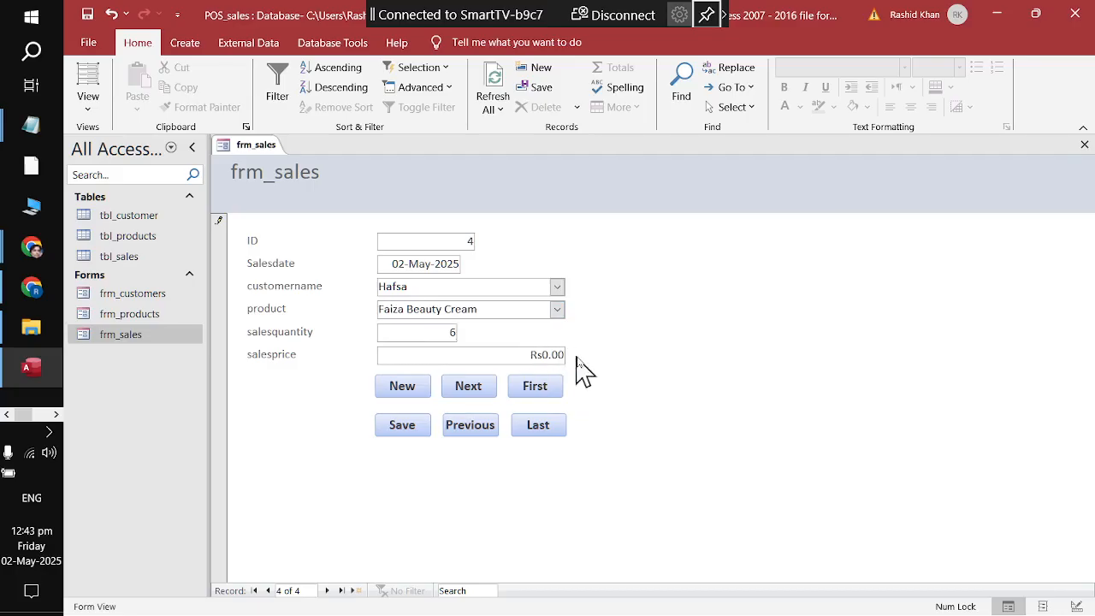
{"action": "left_click_drag", "start_coordinate": [511, 357], "coordinate": [610, 364]}
{"action": "type", "text": "360"}
{"action": "left_click", "coordinate": [414, 430]}
Step: Correct the price to Rs260.00, save it, and close frm_sales
{"action": "left_click_drag", "start_coordinate": [513, 351], "coordinate": [599, 362]}
{"action": "key", "text": "BackSpace"}
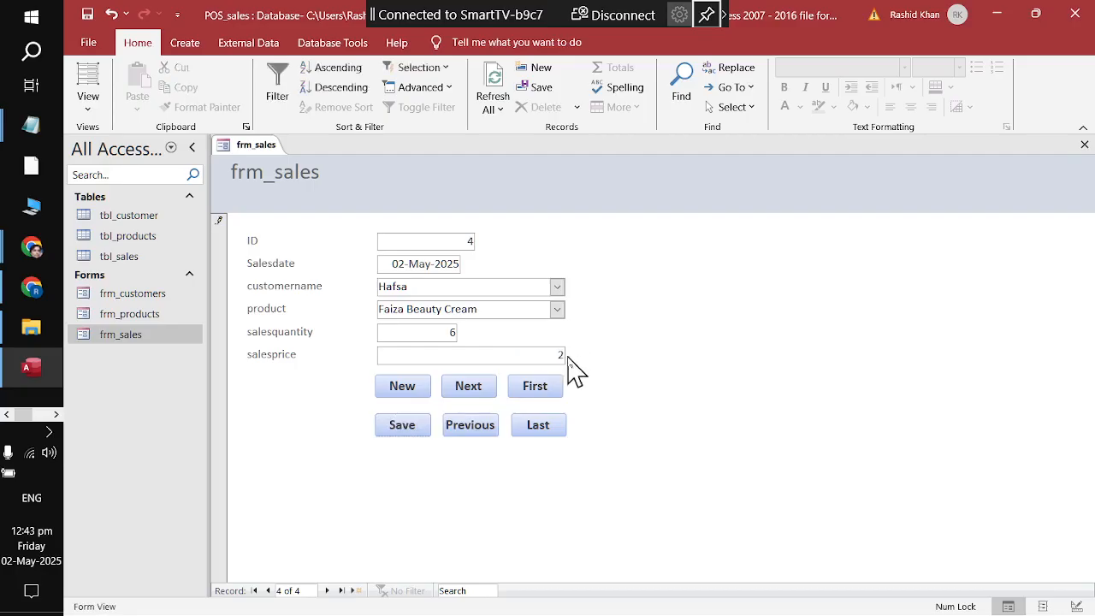
{"action": "type", "text": "260"}
{"action": "left_click", "coordinate": [404, 430]}
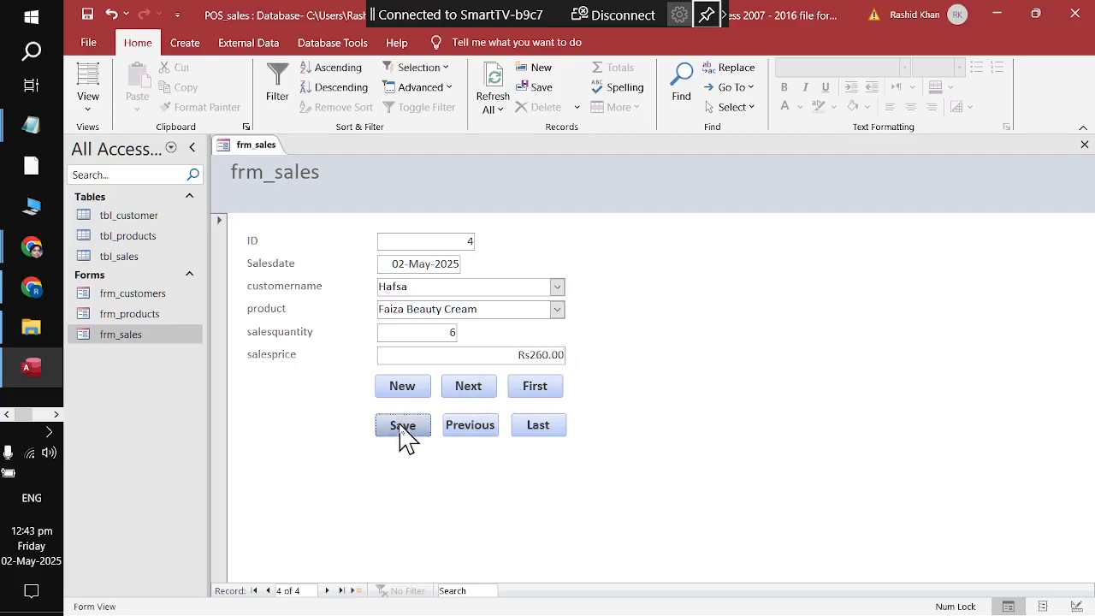
{"action": "right_click", "coordinate": [260, 147]}
{"action": "left_click", "coordinate": [282, 175]}
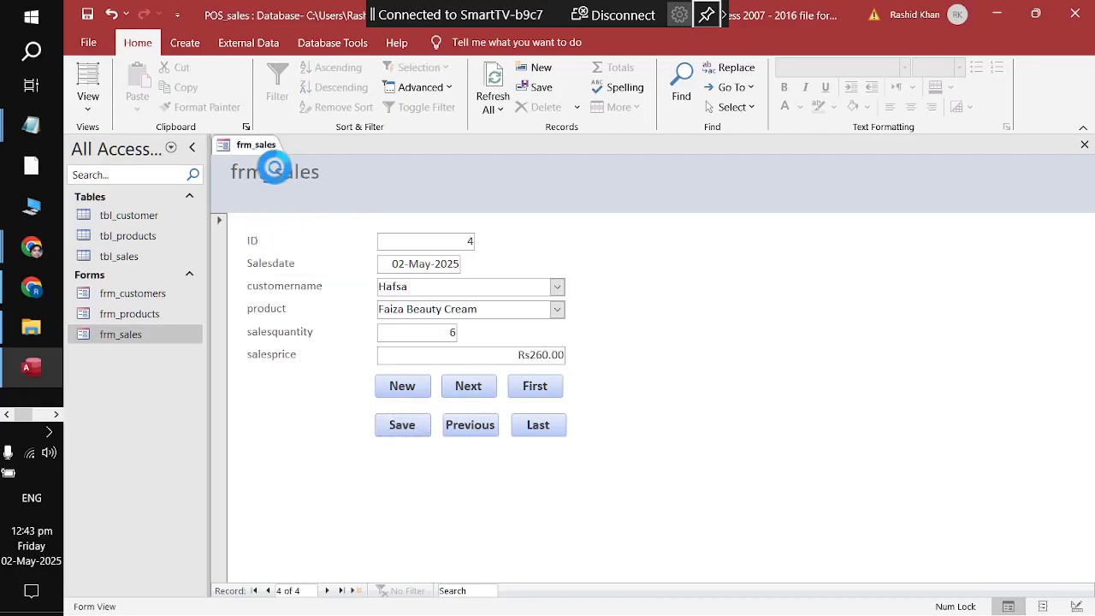
Step: Check the four sales records in the tbl_sales datasheet, close the table, then bring up OBS Studio
{"action": "left_click", "coordinate": [116, 258]}
{"action": "double_click", "coordinate": [114, 263]}
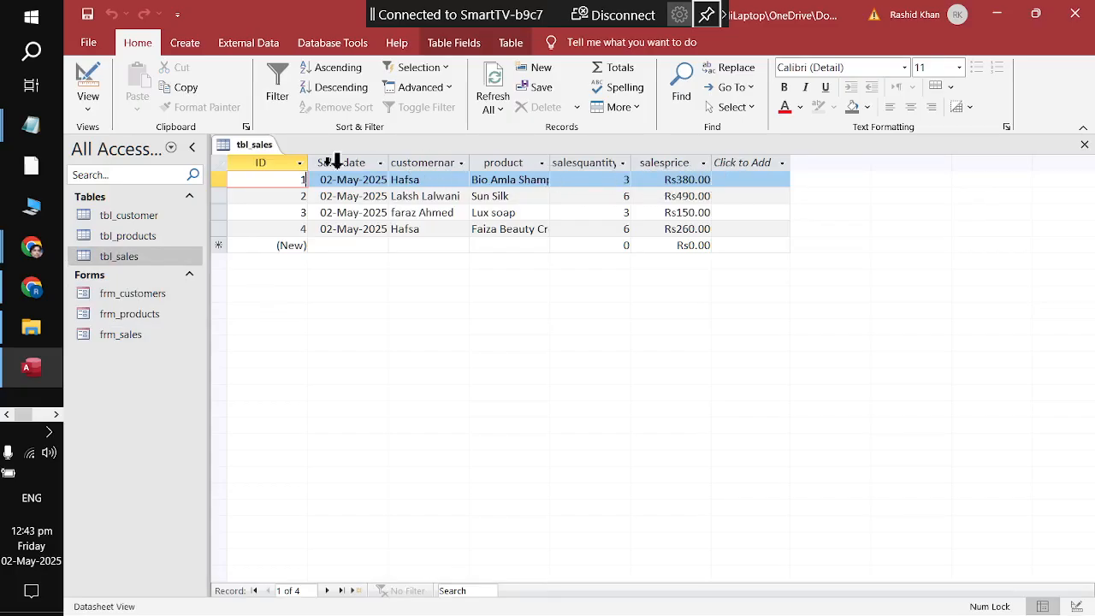
{"action": "right_click", "coordinate": [259, 147]}
{"action": "left_click", "coordinate": [291, 179]}
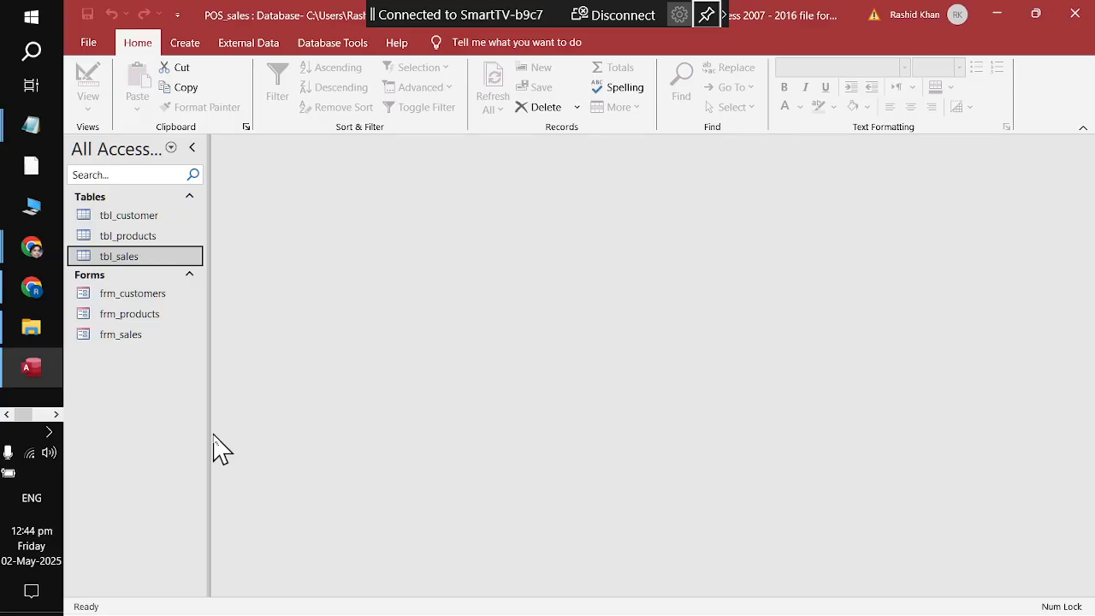
{"action": "left_click", "coordinate": [50, 432]}
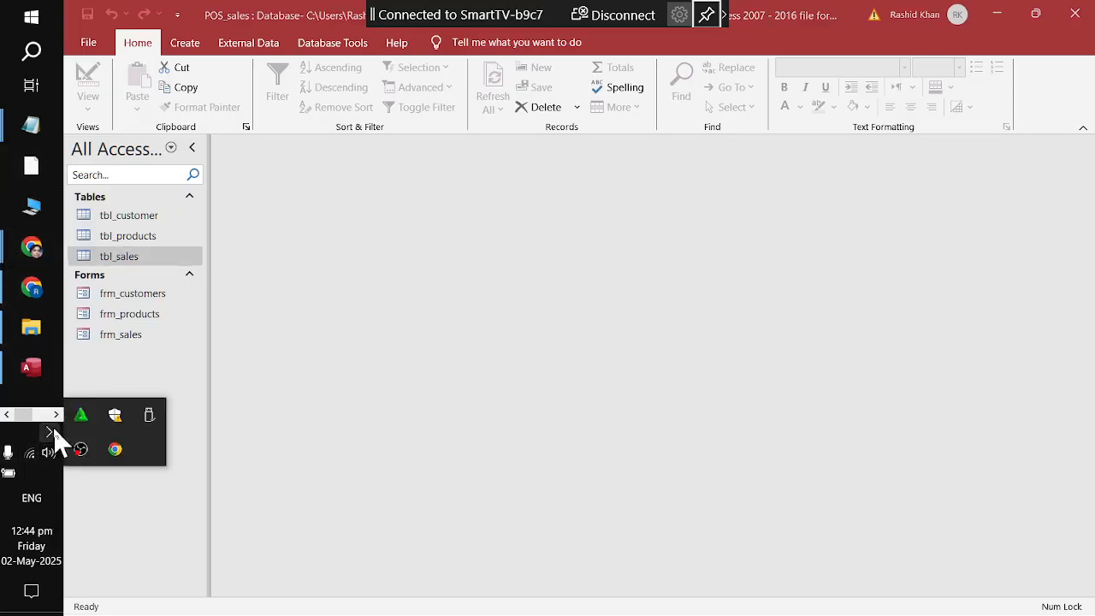
{"action": "left_click", "coordinate": [81, 449]}
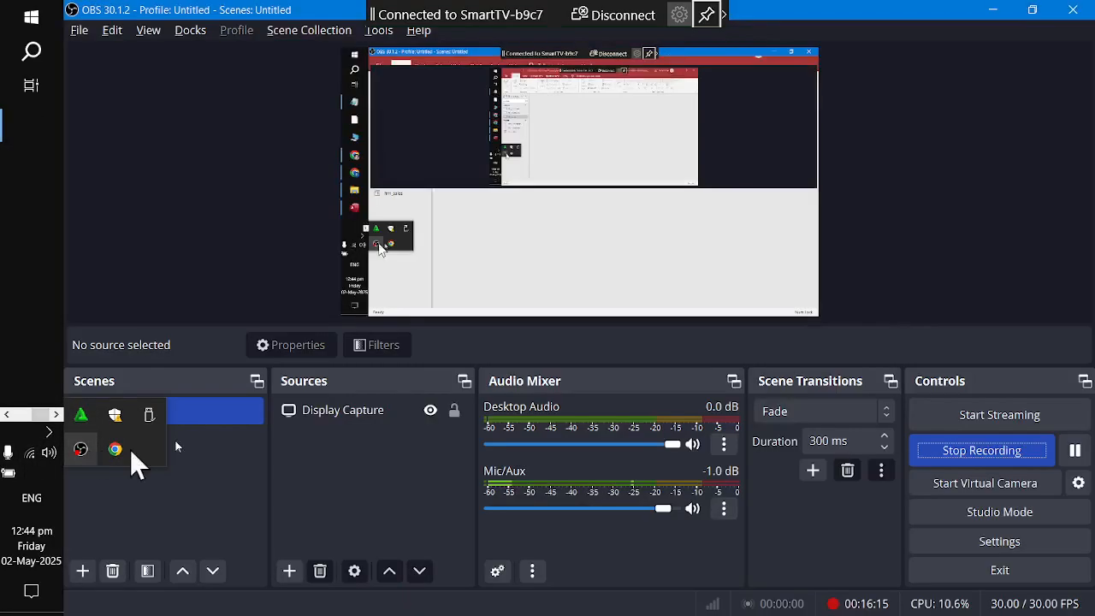